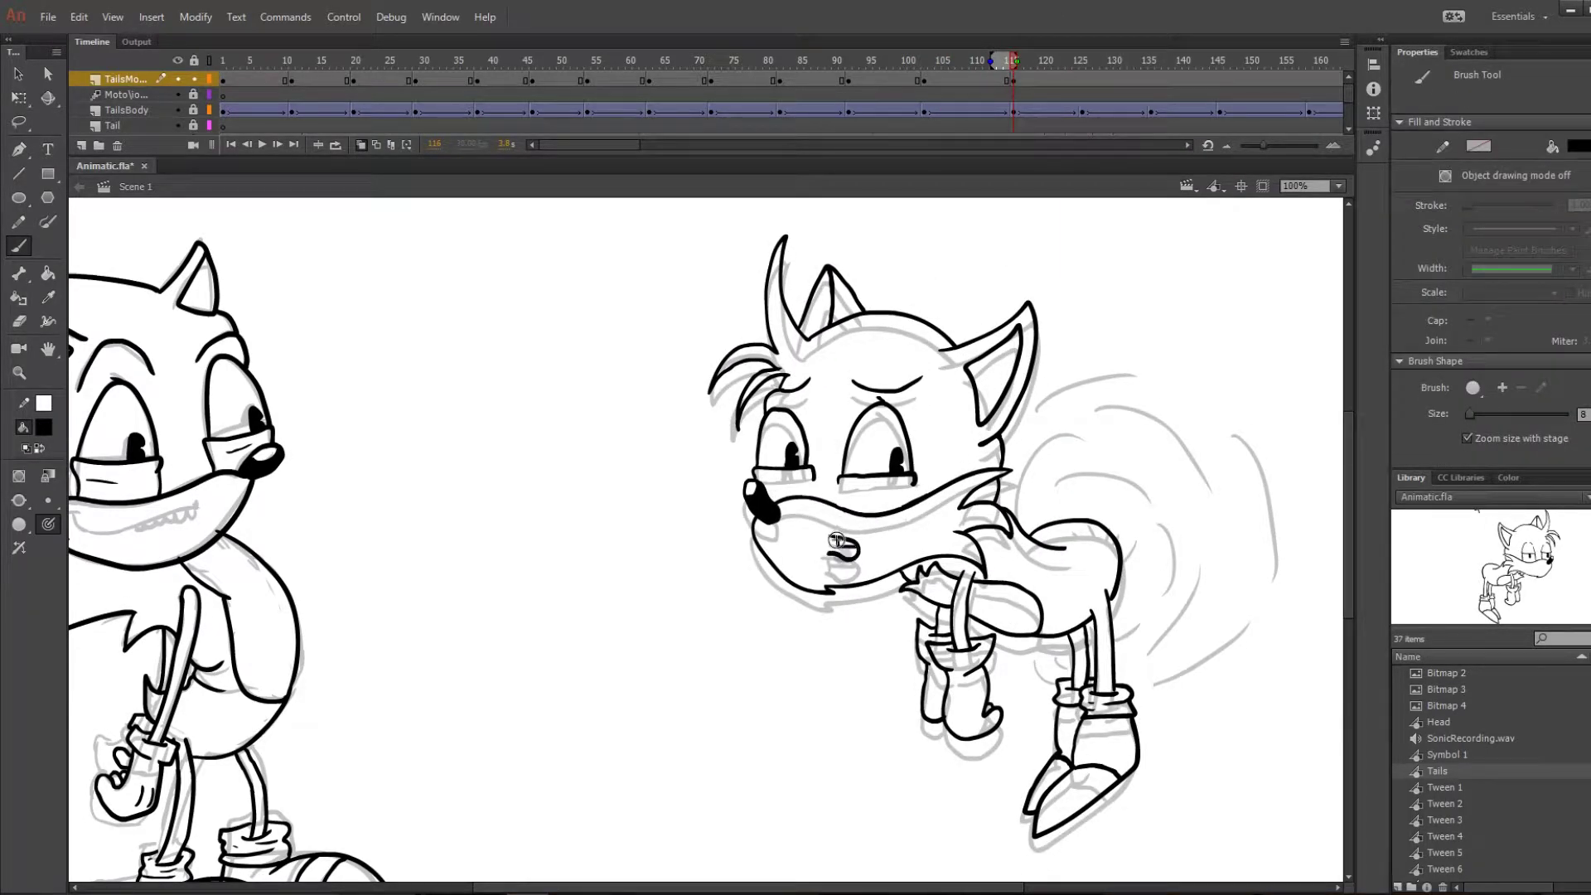
Add keyframes for Tails' mouth at frames 126, 136 and 146 on the mouth layer.
drag(1012, 61, 1220, 60)
key(v)
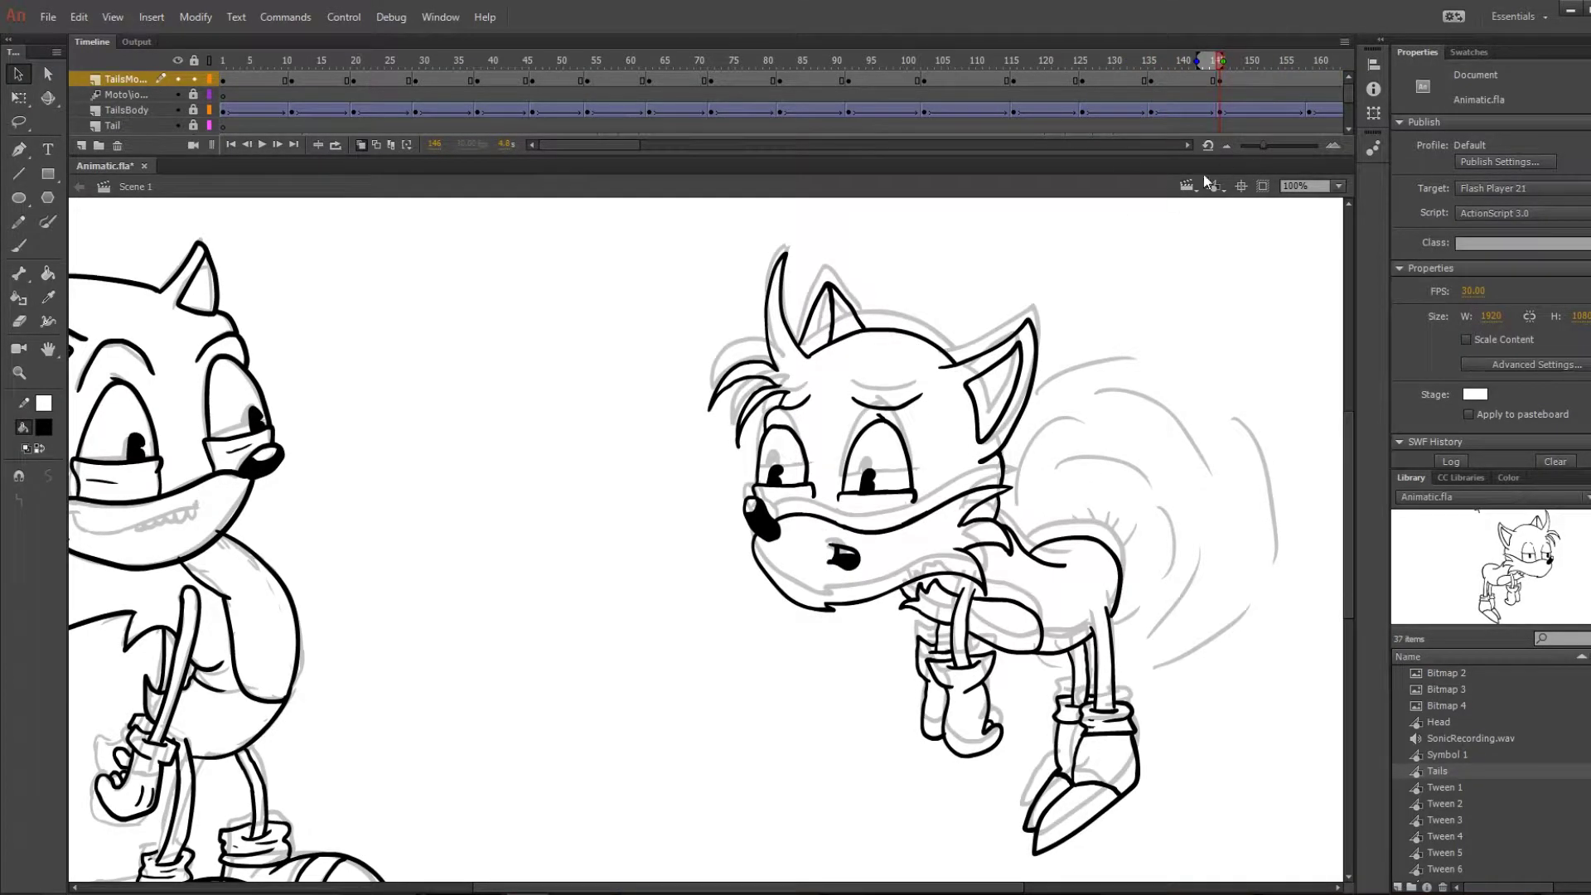
Create classic tweens between Tails' mouth keyframes from frame 1 to frame 136, play them back, and undo the tweens.
drag(1205, 180, 1125, 68)
drag(389, 80, 224, 80)
right_click(261, 79)
click(356, 135)
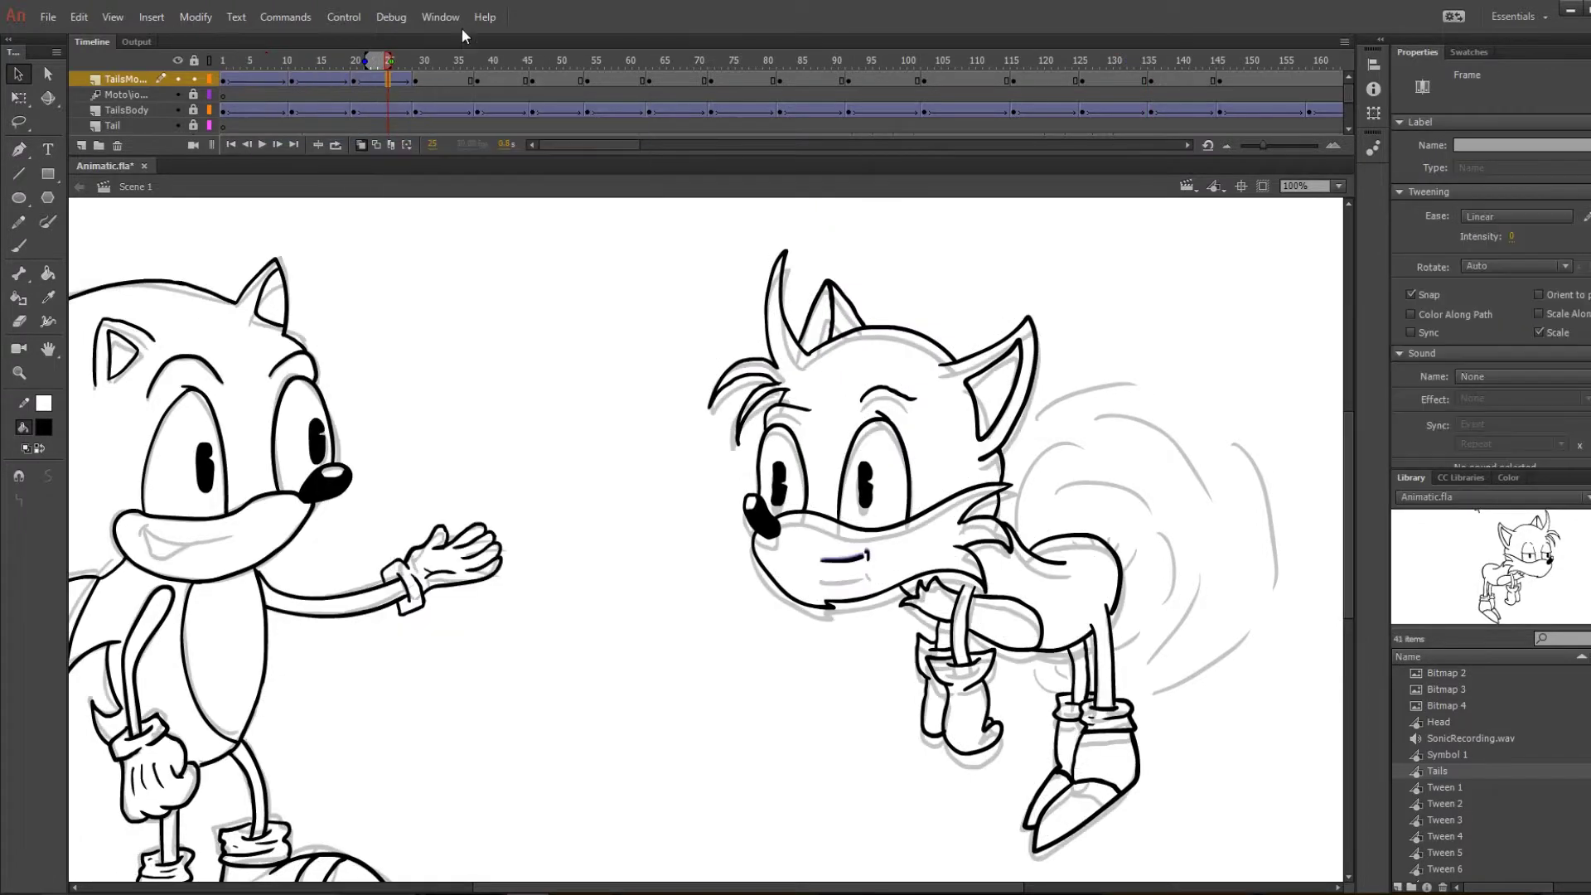
right_click(496, 79)
click(535, 132)
right_click(672, 80)
click(713, 132)
right_click(1049, 80)
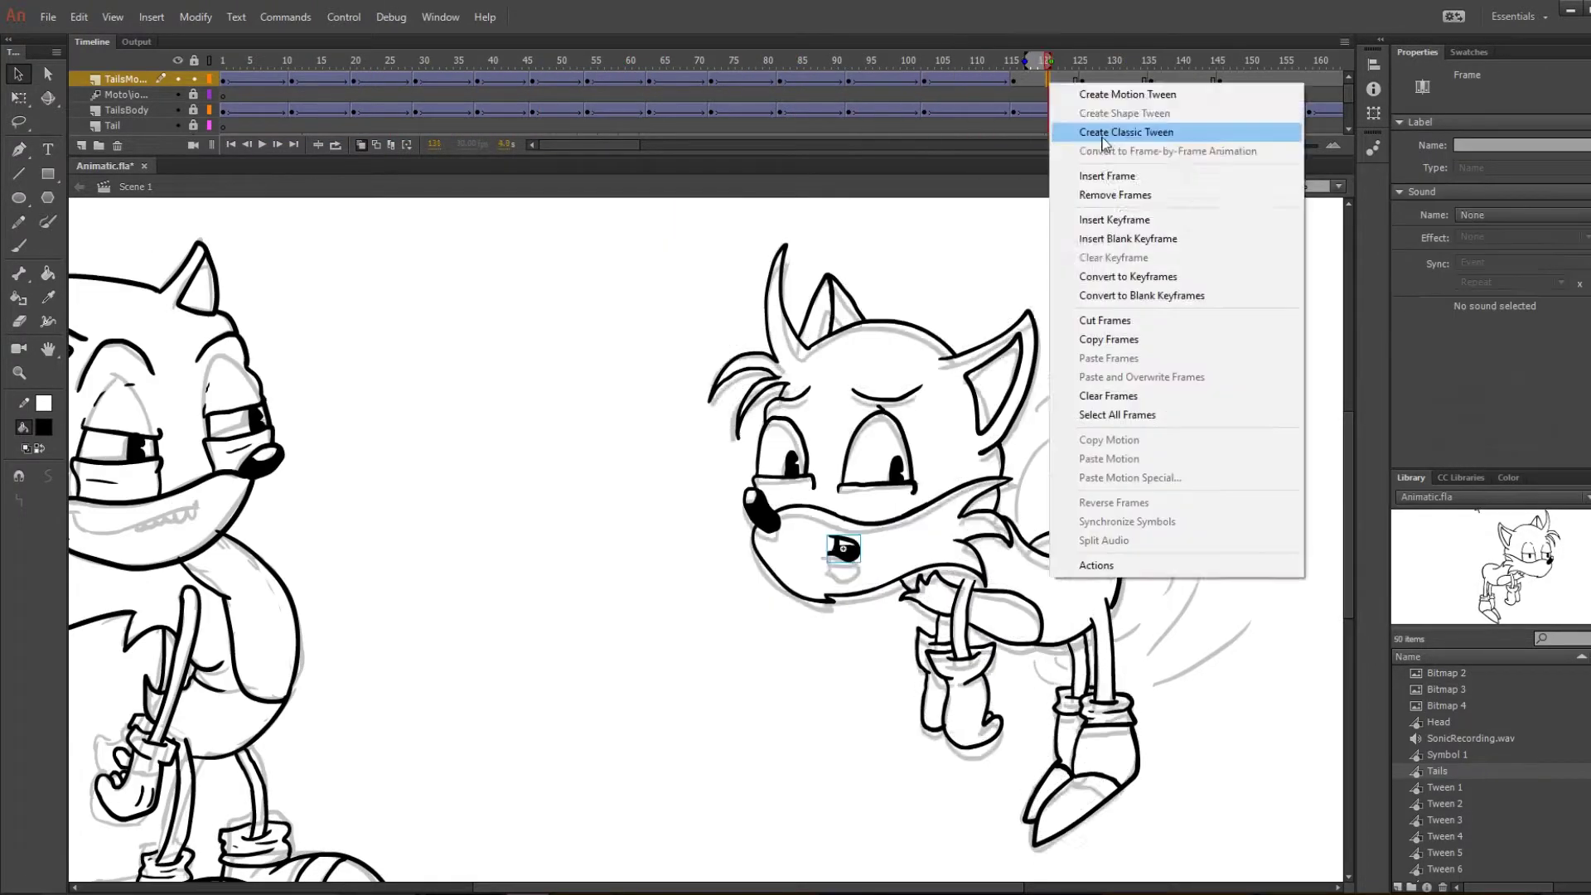
click(1104, 132)
key(Return)
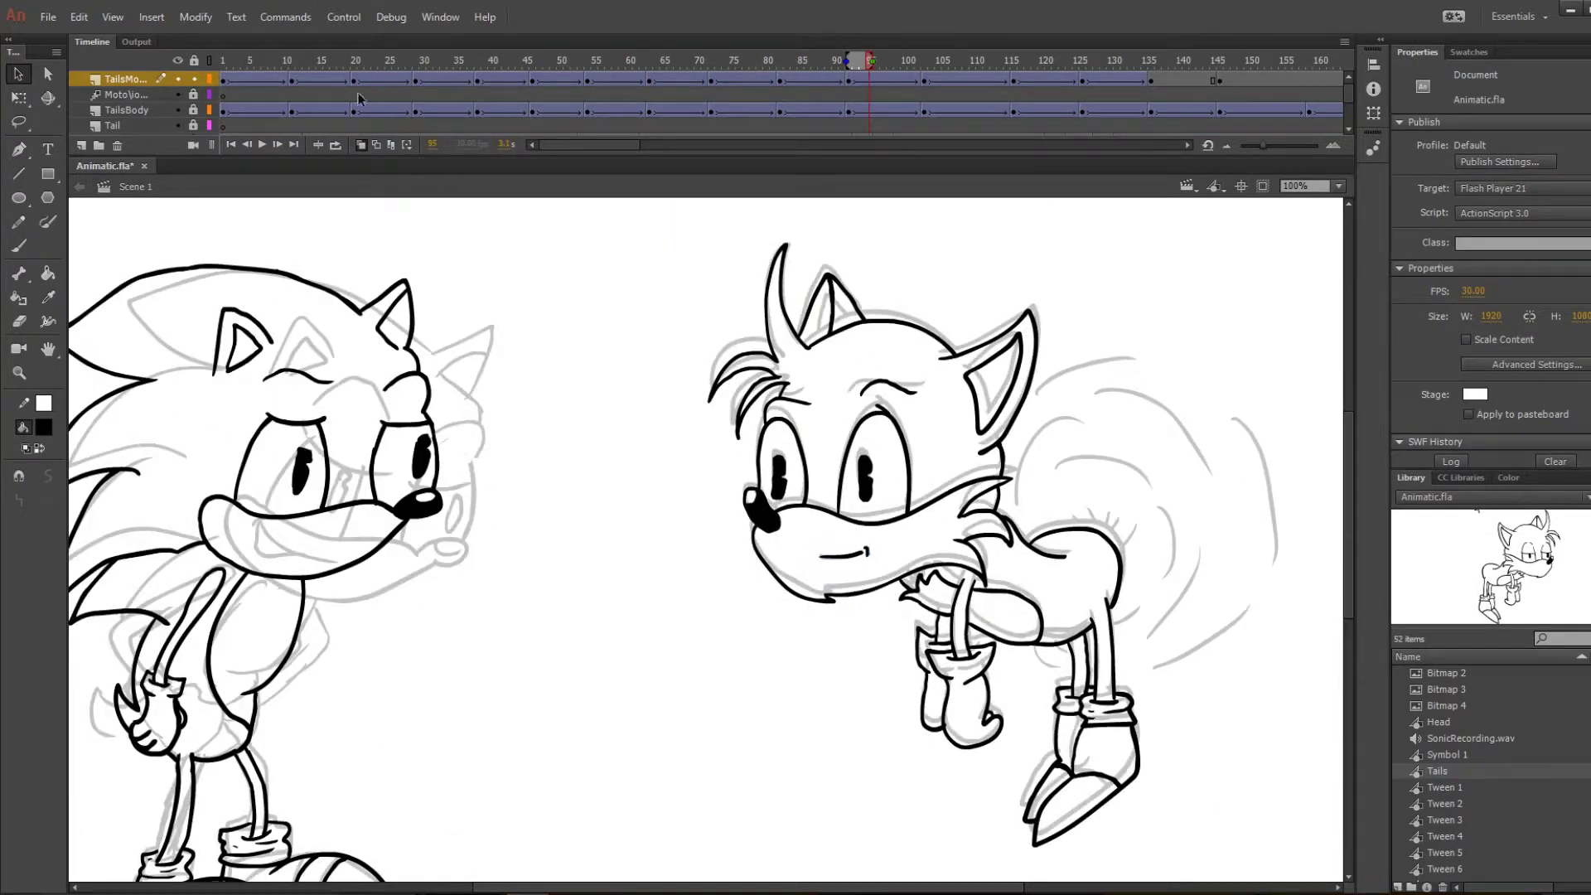
click(225, 58)
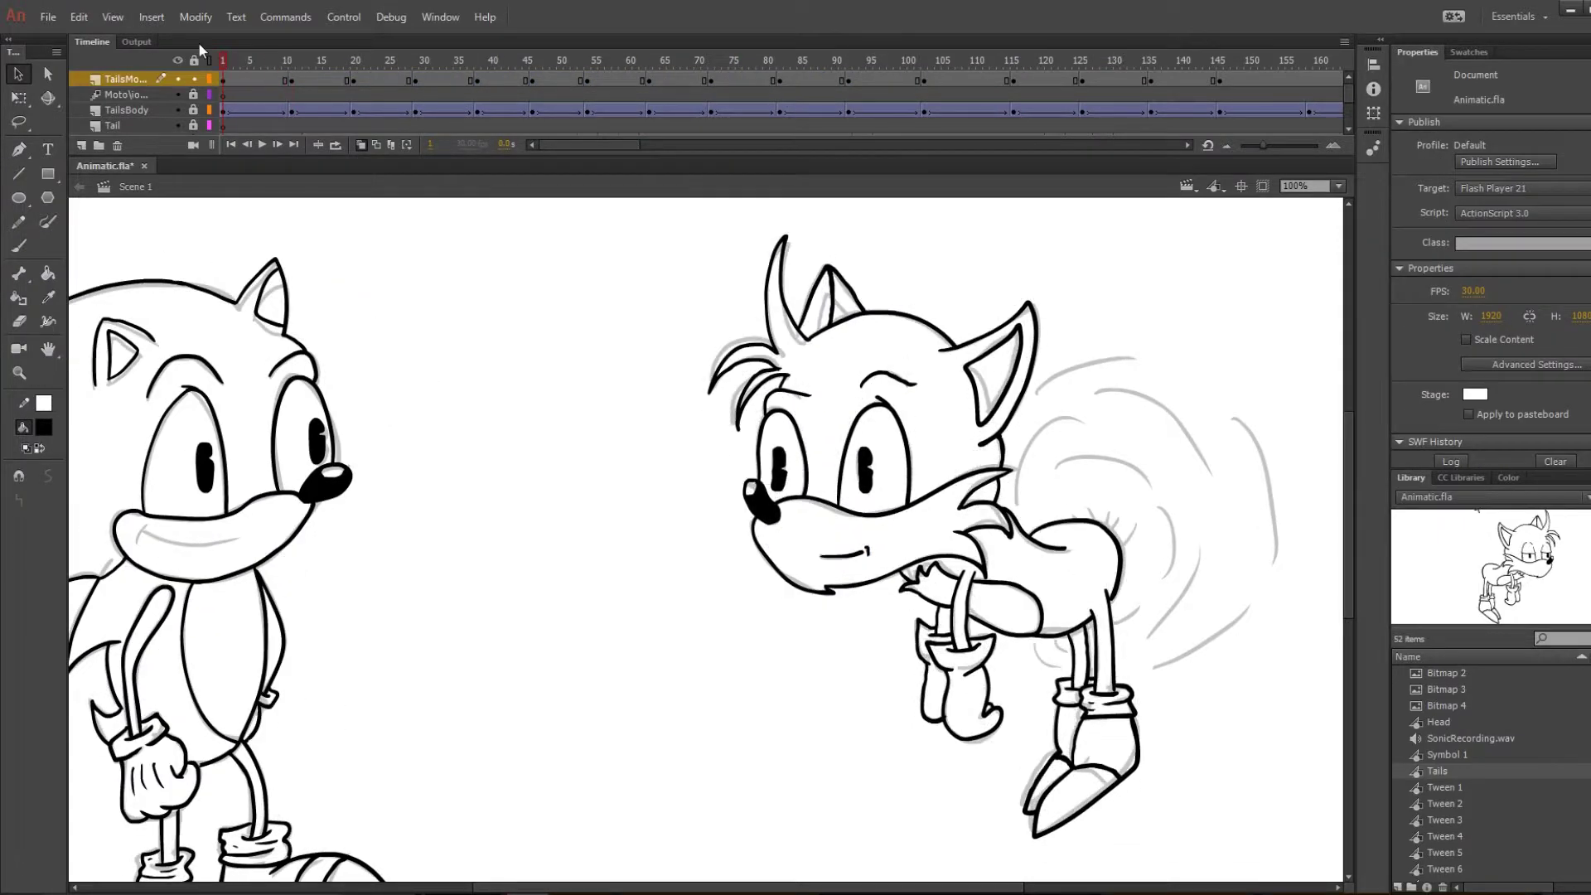
Reposition Tails' mouth at its keyframes from frame 11 to frame 146 so it follows the head's up-and-down movement.
click(290, 60)
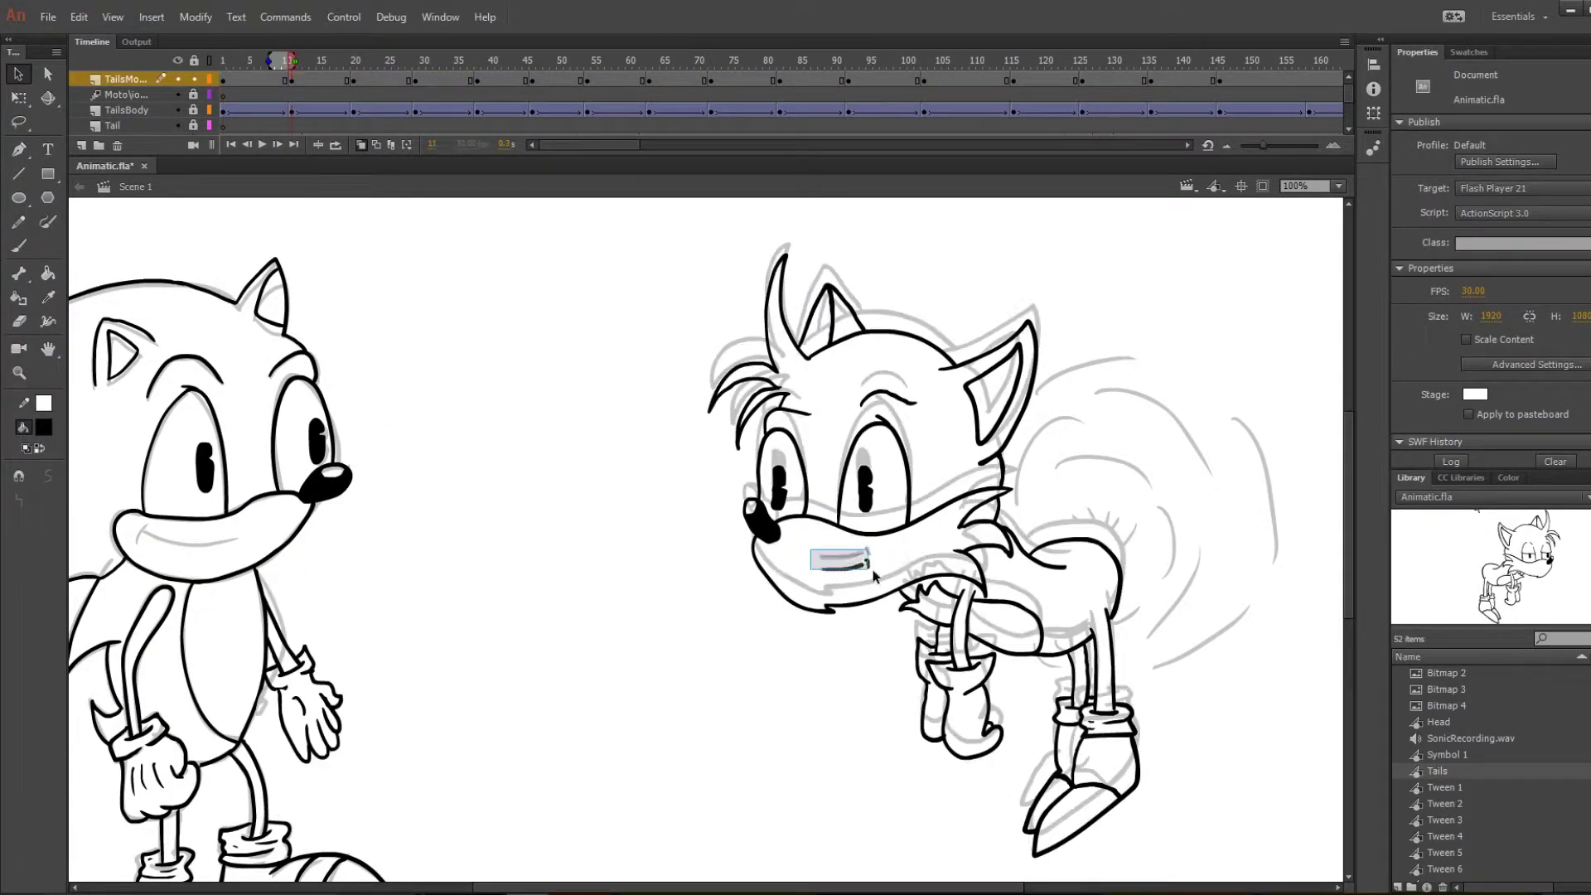
drag(357, 60, 415, 60)
click(532, 78)
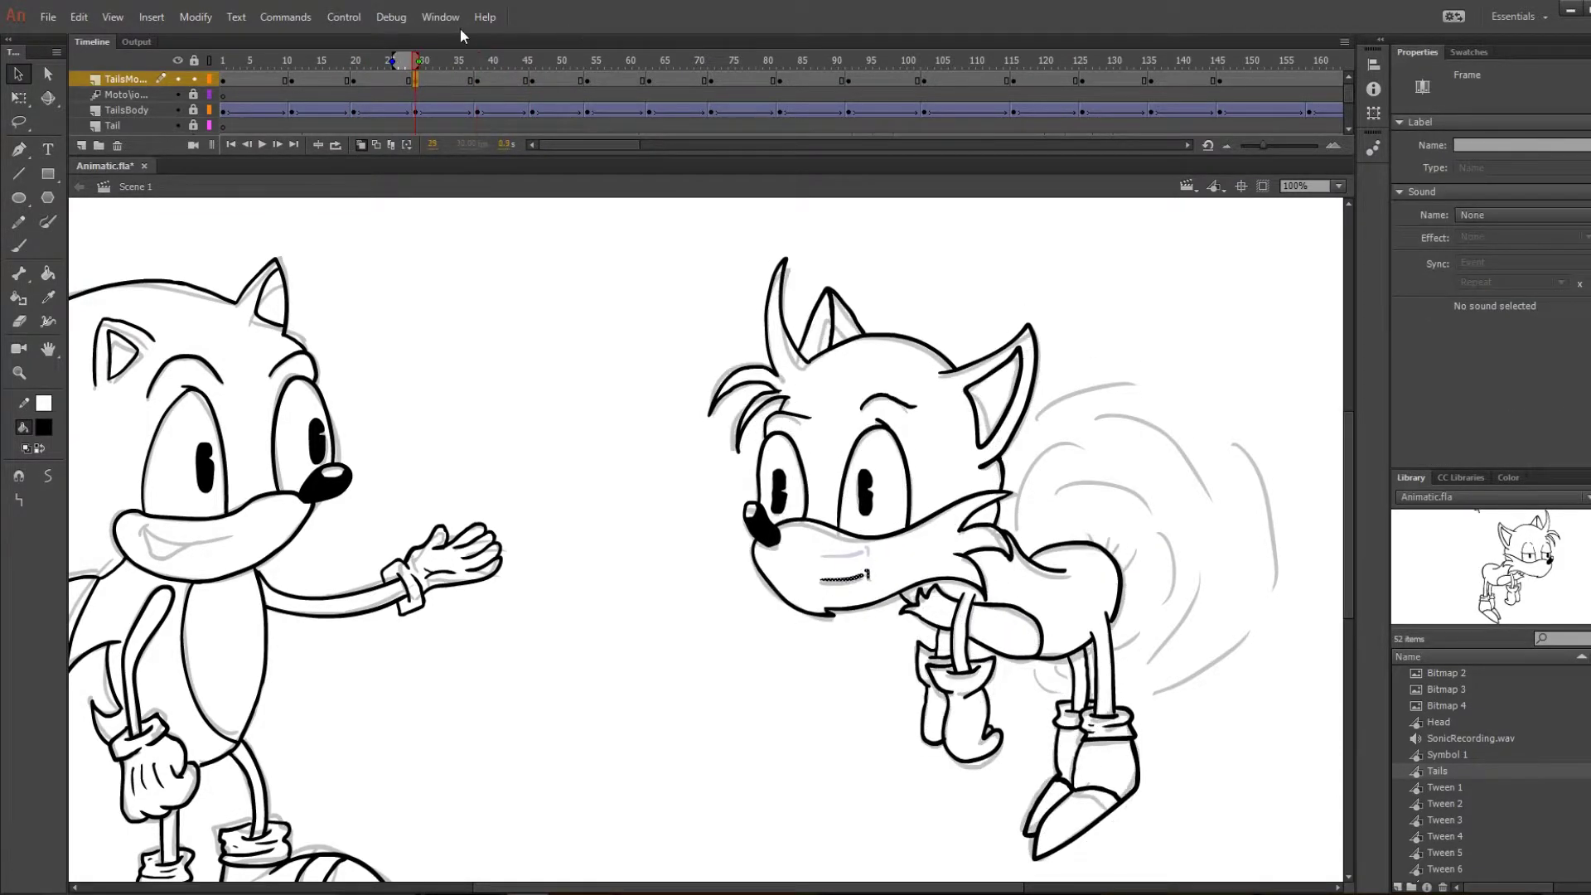
click(297, 93)
click(531, 79)
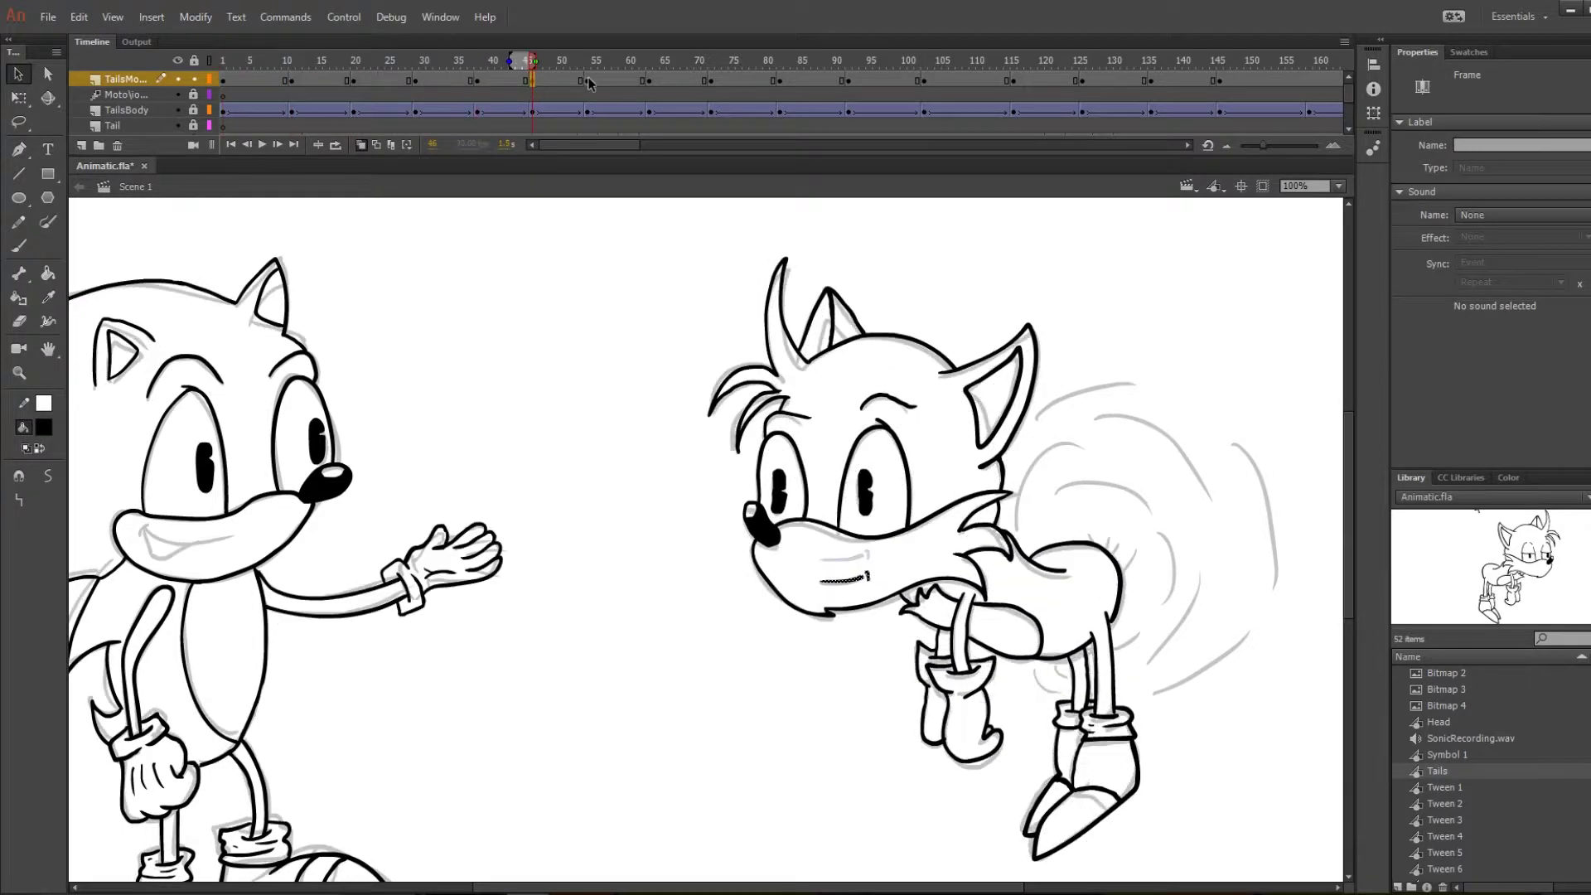
drag(589, 83, 1077, 27)
right_click(783, 105)
key(Escape)
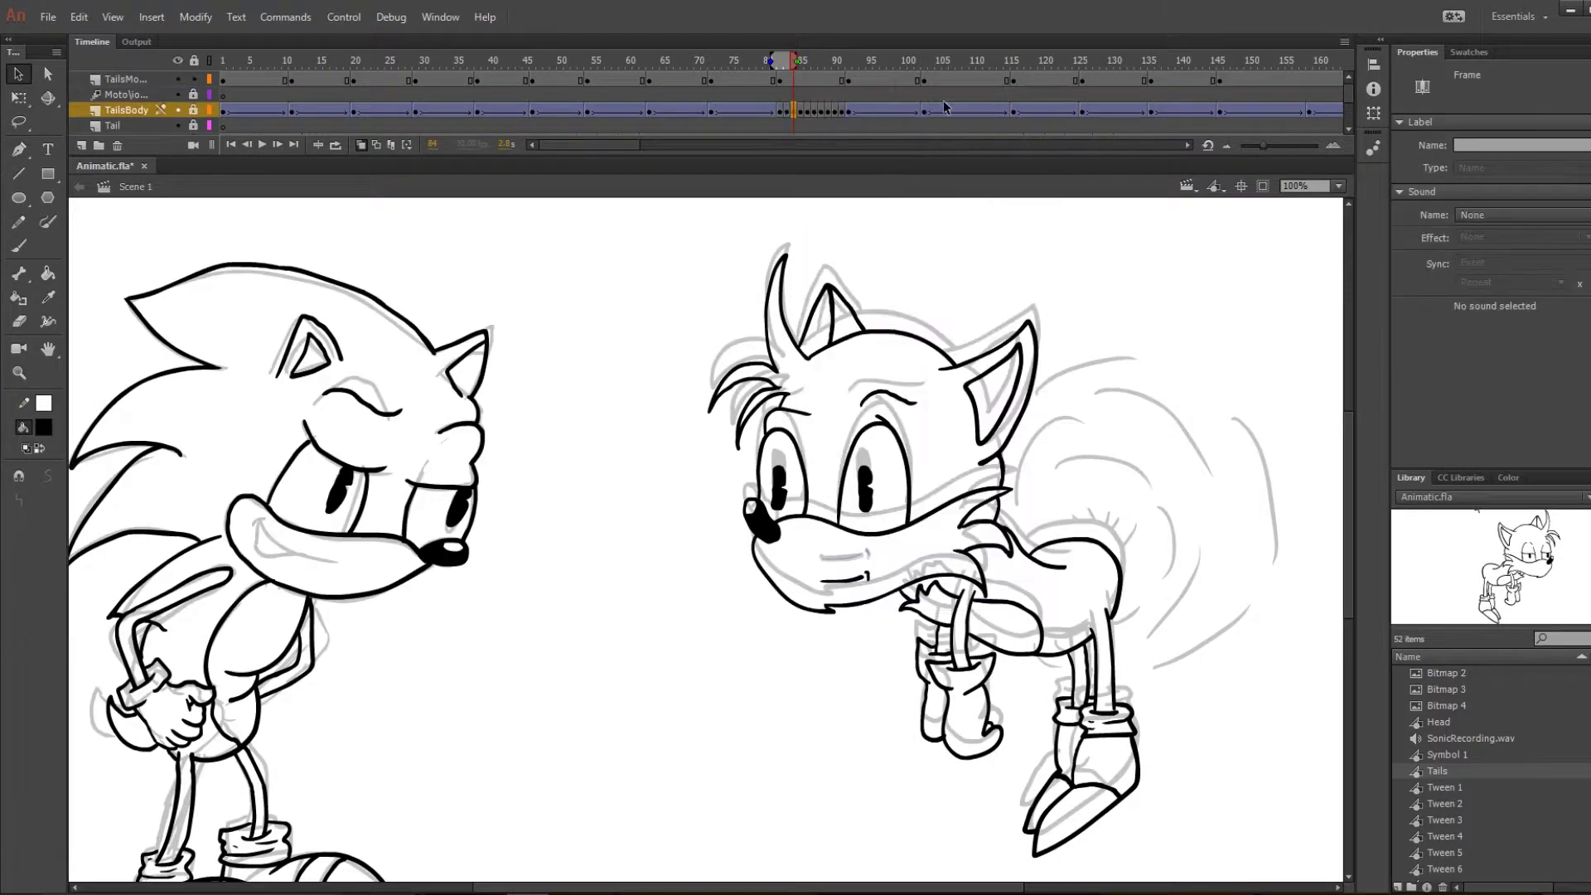
drag(837, 60, 1228, 17)
Create classic tweens between the repositioned keyframes on Tails' mouth layer, covering frames 1 to 126.
right_click(263, 80)
click(356, 131)
right_click(384, 80)
click(476, 130)
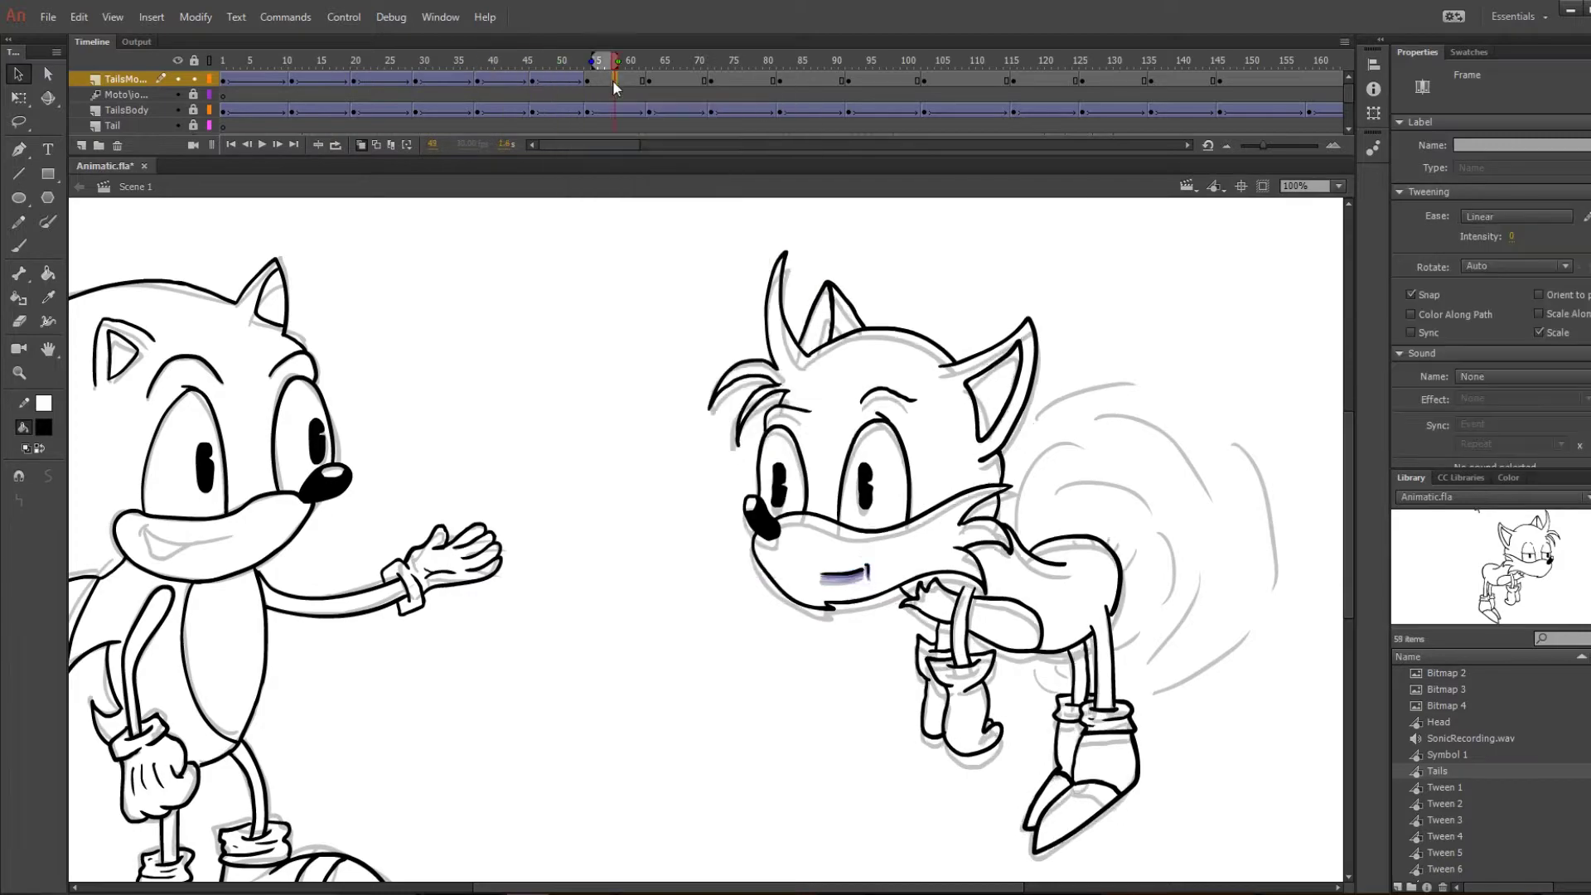
right_click(714, 80)
click(807, 131)
right_click(861, 80)
click(955, 130)
Redraw Tails' open mouth with the Brush tool at frame 146.
drag(947, 59, 674, 63)
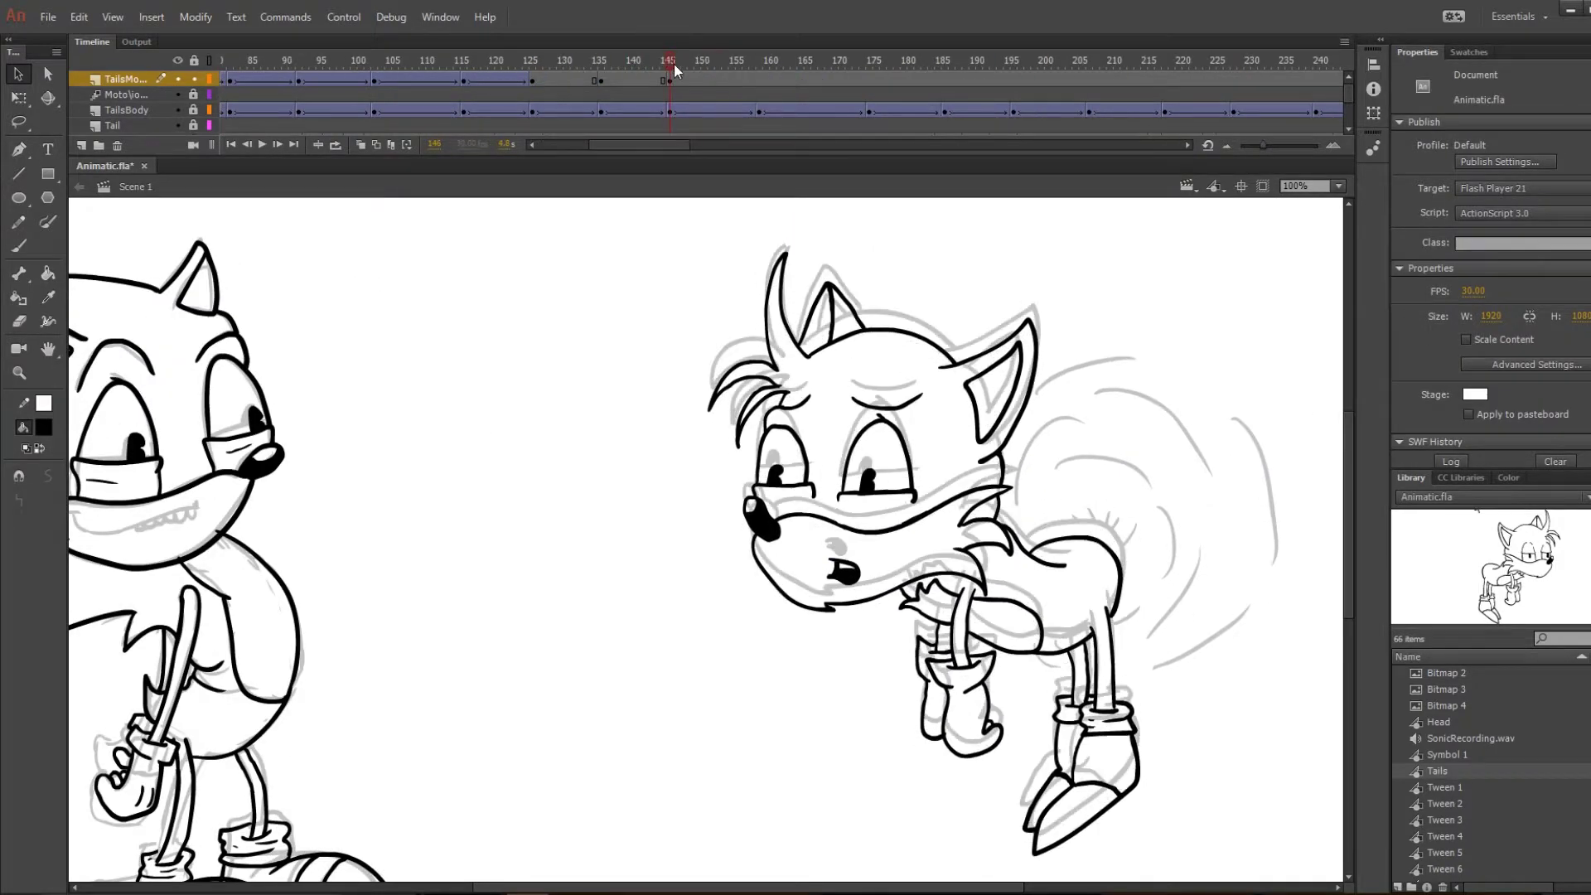
click(22, 246)
drag(843, 567, 842, 568)
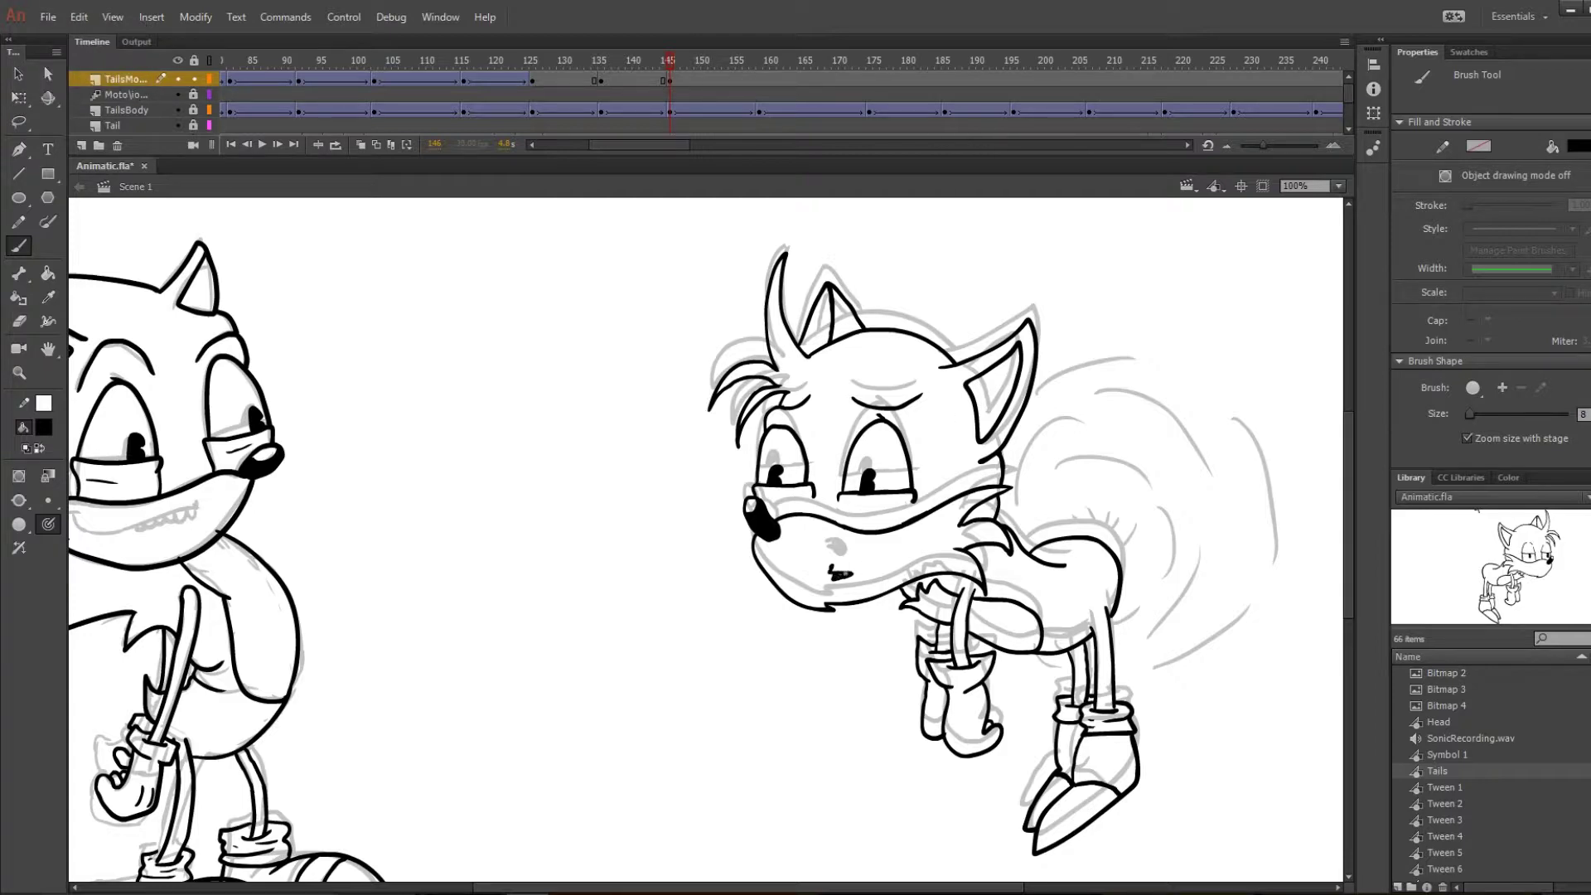
Insert mouth keyframes at frames 159 and 175, and draw a flat closed mouth with small end marks at frame 175.
drag(670, 58, 869, 62)
click(19, 247)
key(F7)
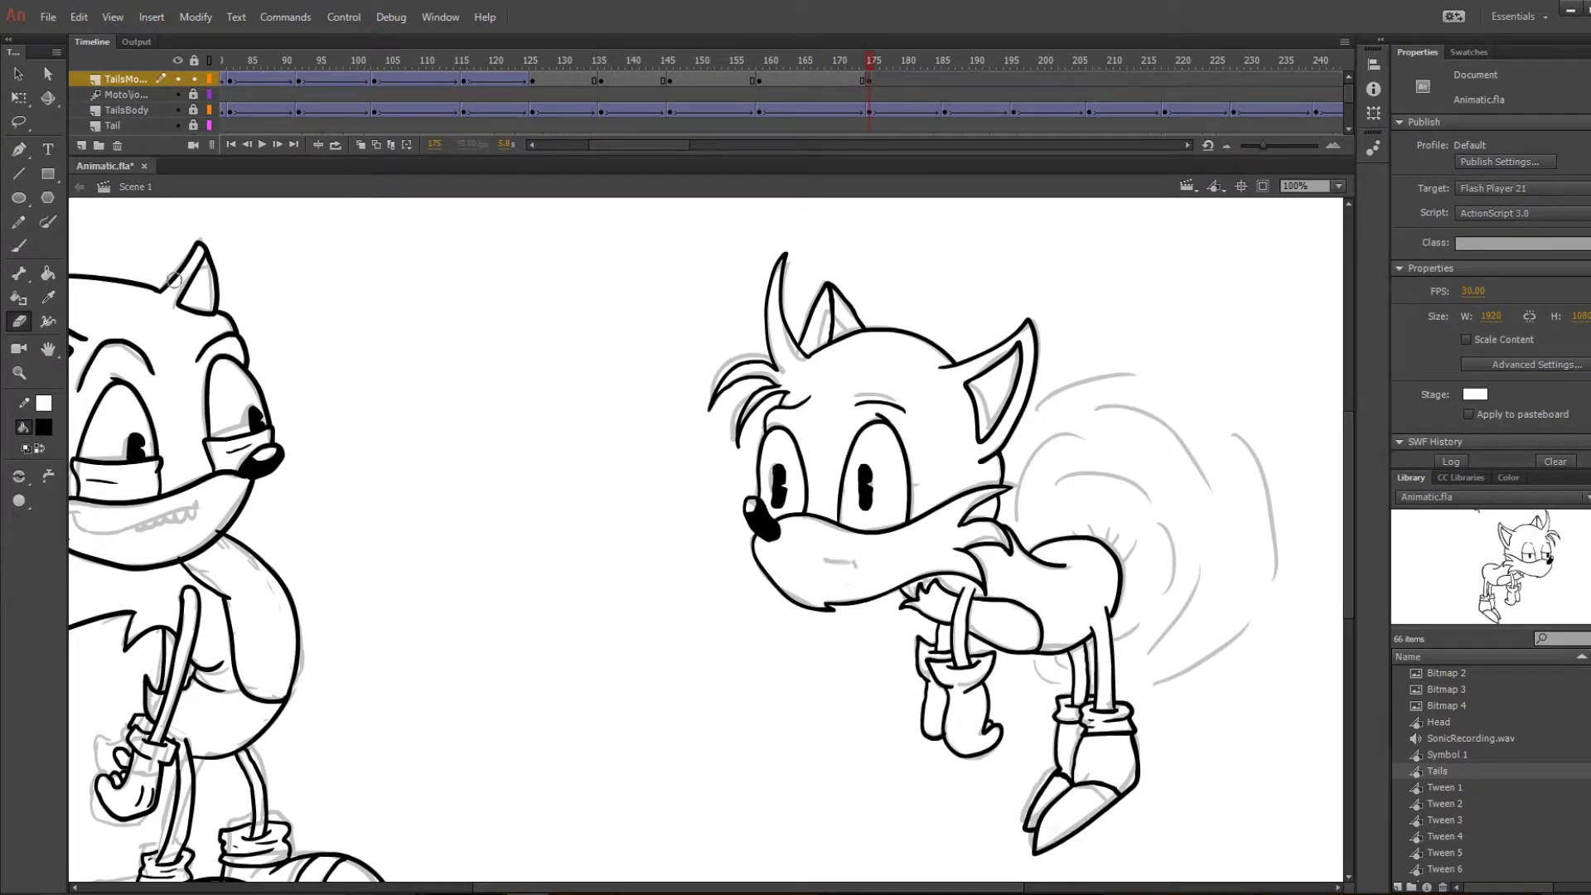
drag(825, 563, 862, 562)
Place the flat closed mouth at frame 186 and insert a blank keyframe ten frames further on, at frame 196, for brush drawing.
click(946, 80)
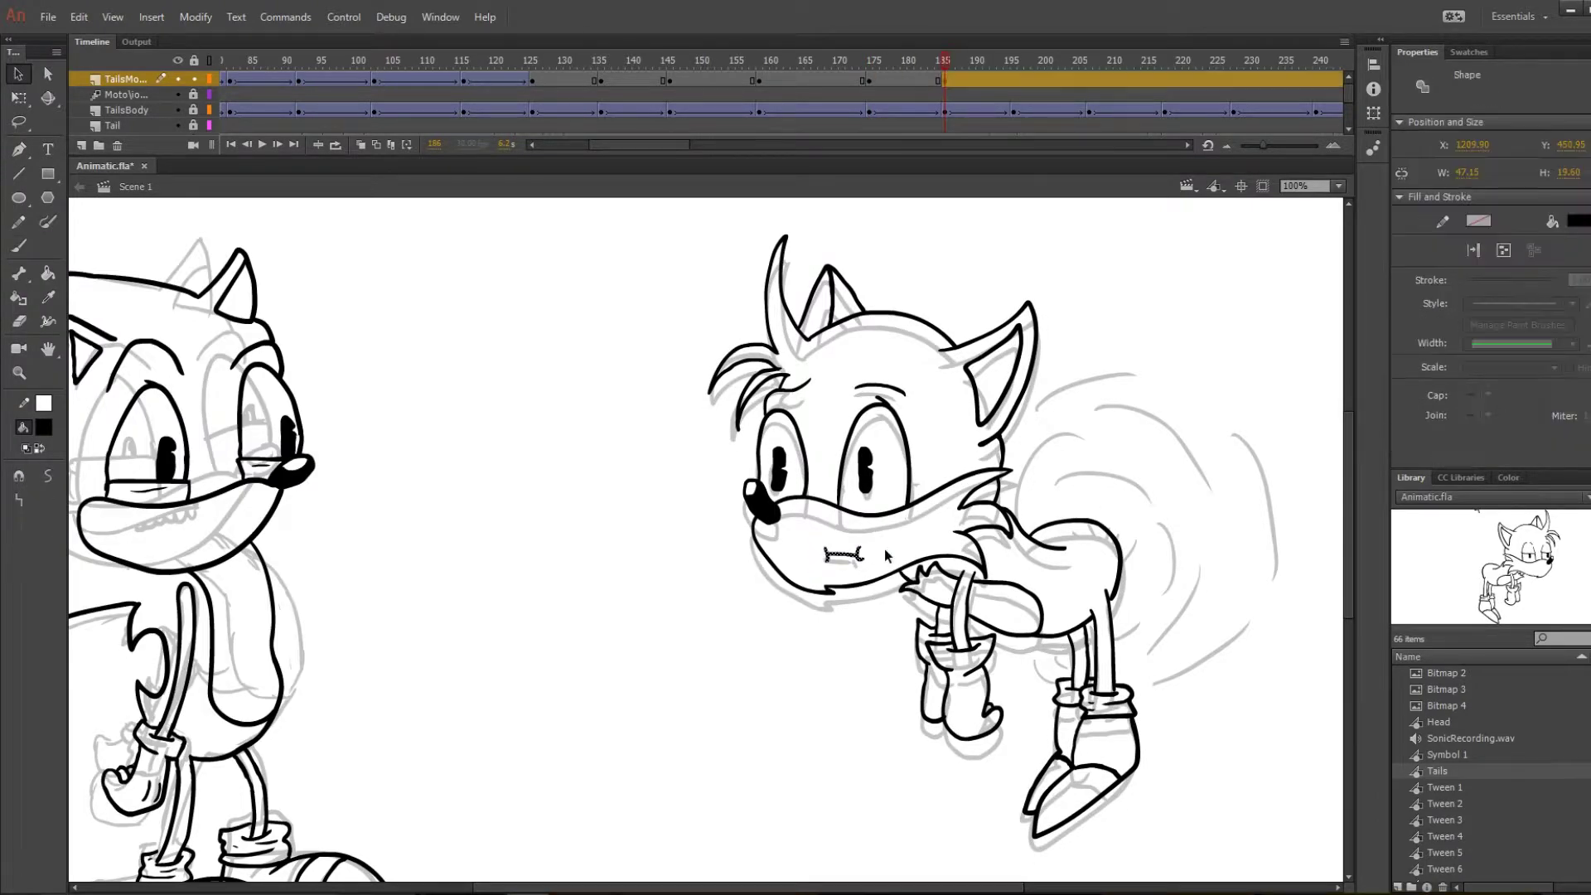
key(period)
key(period)
key(period)
key(period)
key(period)
key(period)
key(period)
key(period)
key(period)
key(period)
key(F7)
key(b)
Try a classic tween between the mouth keyframes at frames 146 and 159, check the mouth at frame 159, and undo the tween.
right_click(708, 78)
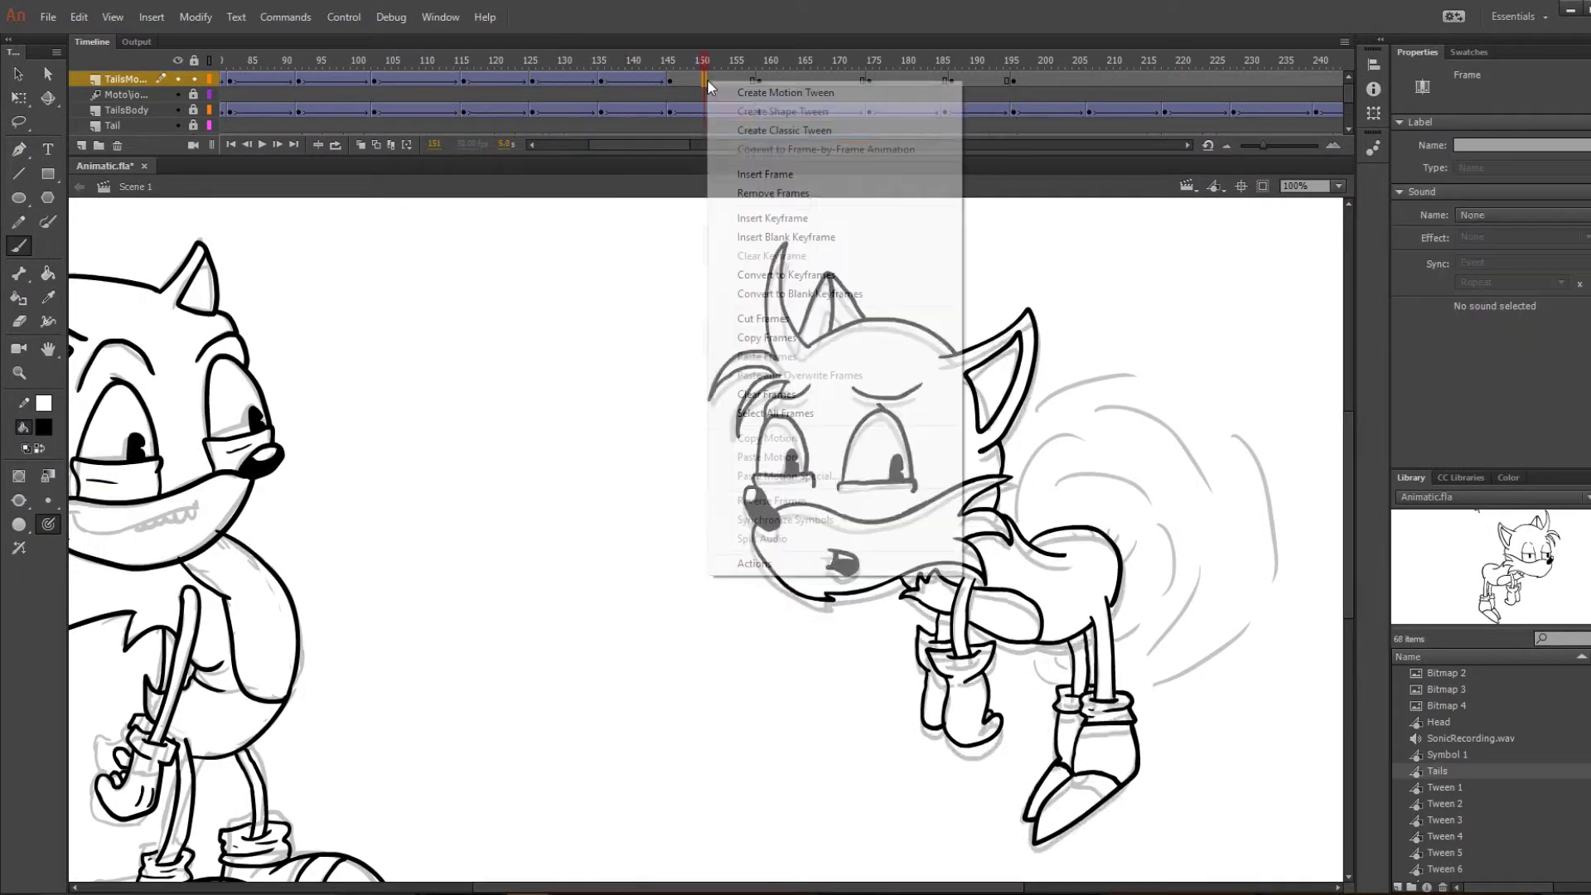
click(746, 124)
click(799, 62)
drag(798, 62, 759, 61)
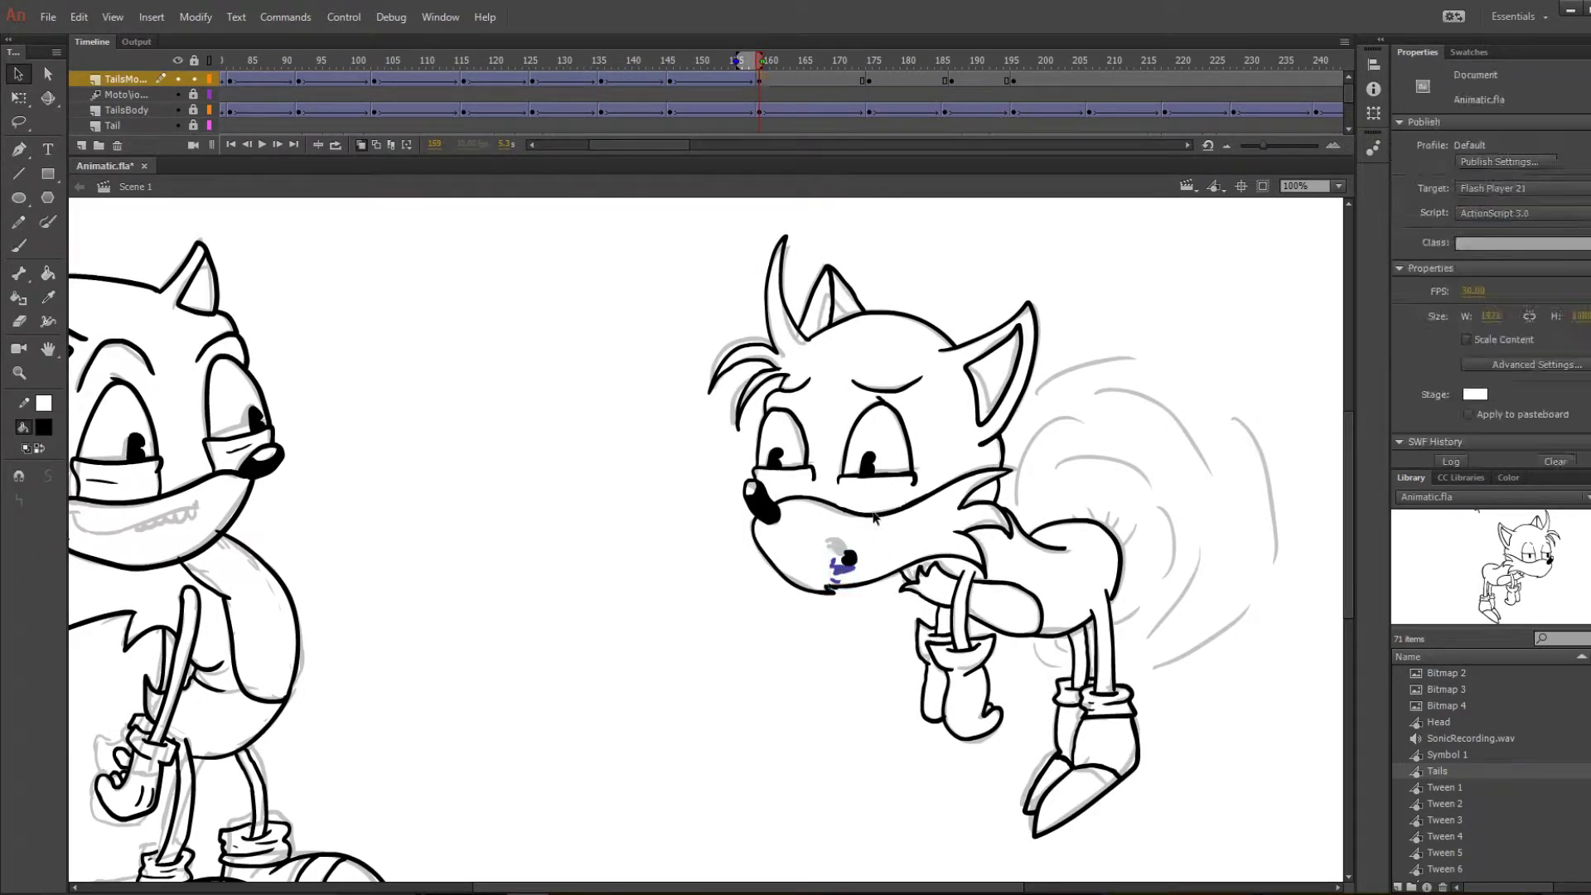
key(e)
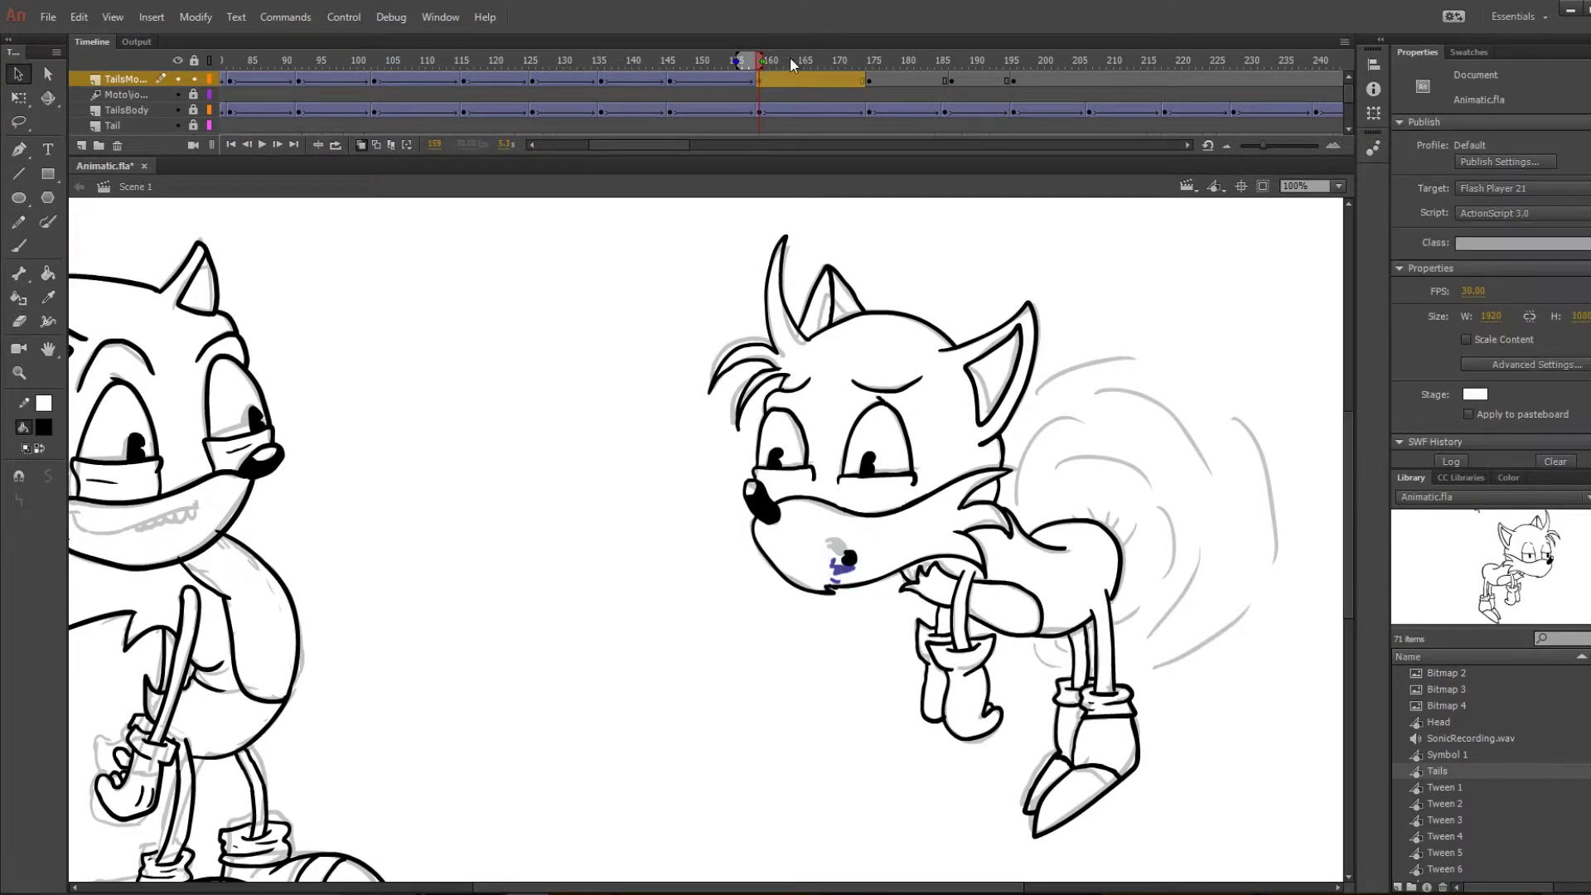
key(ctrl+z)
Redraw the mouth at frame 159 as a small round opening, try tweening into it, and check the mouth at frame 175.
key(b)
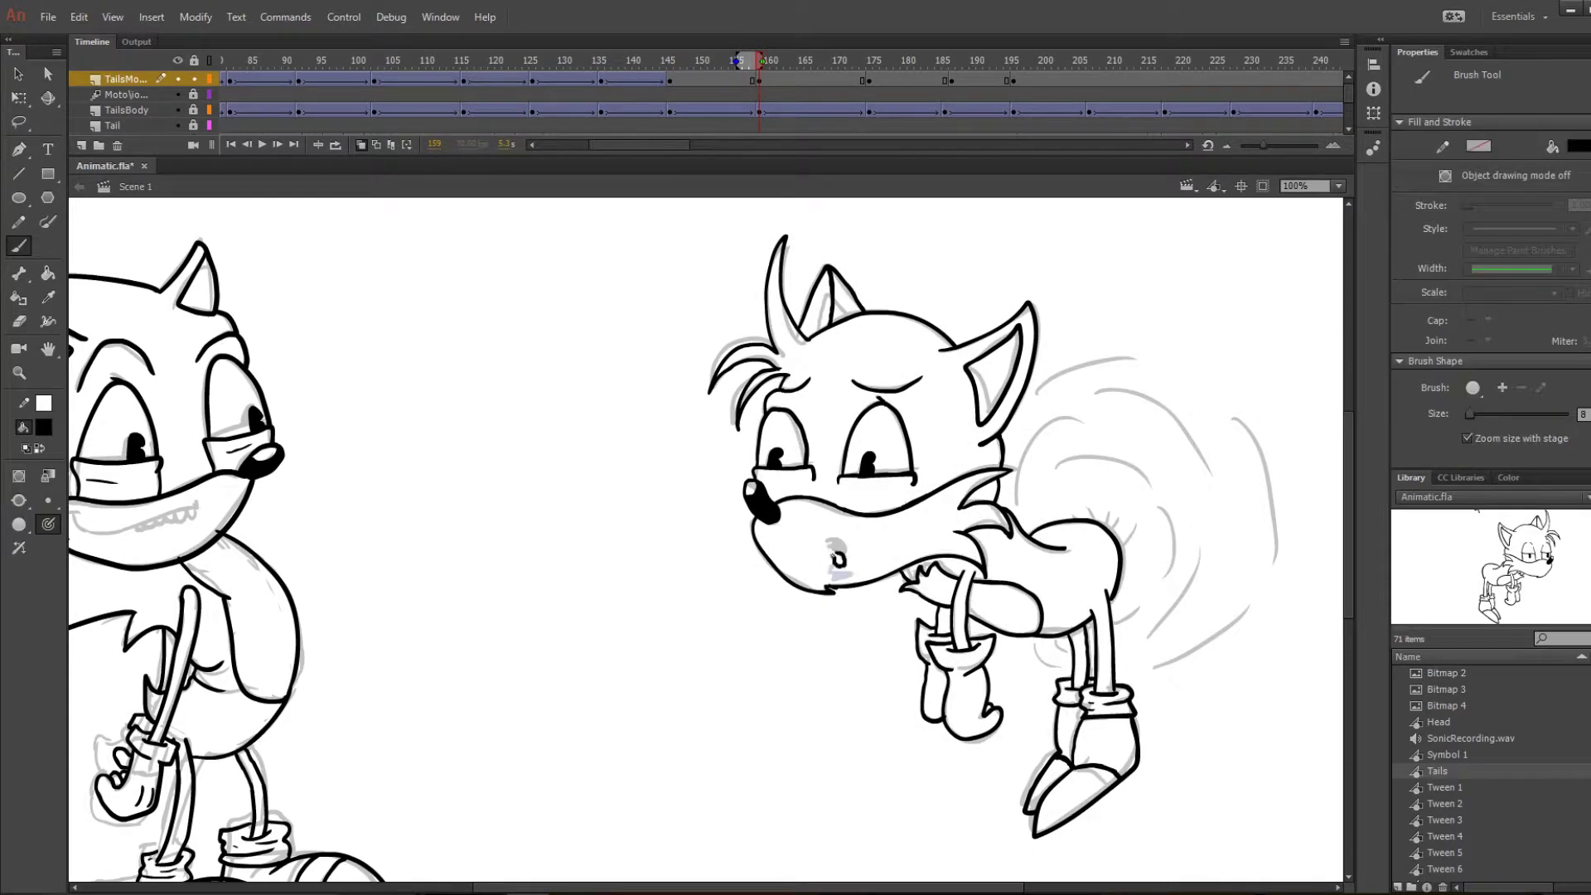
key(v)
mouse_move(759, 61)
mouse_down()
mouse_move(689, 59)
mouse_move(866, 62)
mouse_up()
drag(869, 573, 813, 552)
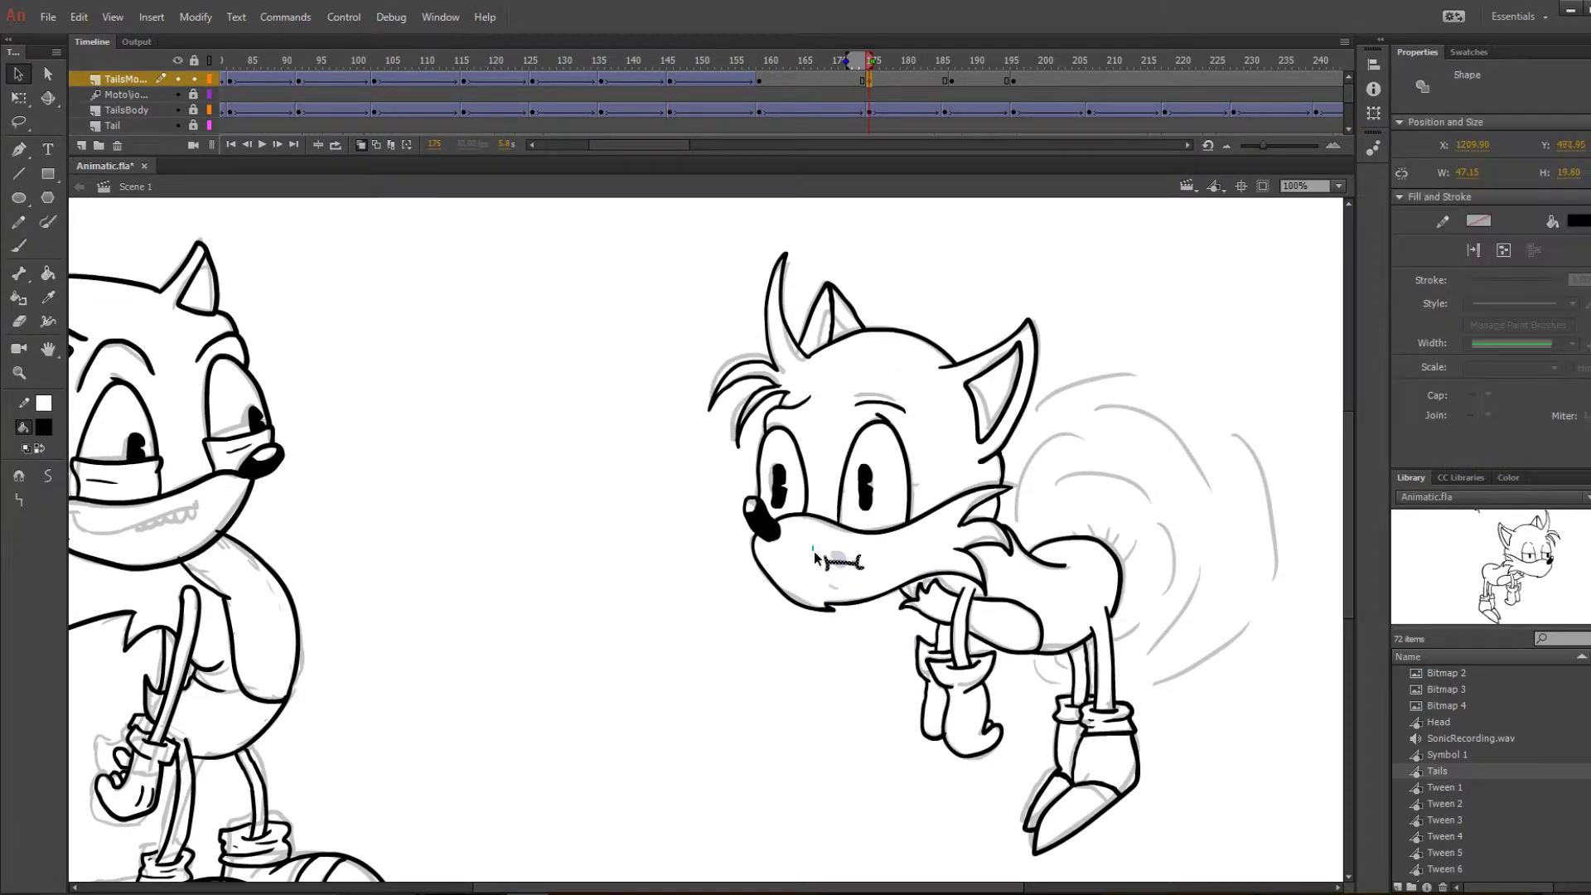
Redraw Tails' mouth at frame 159 as a small filled round opening higher on the muzzle, checking the transition from frame 146.
mouse_move(783, 59)
mouse_down()
mouse_move(870, 66)
mouse_move(692, 66)
mouse_move(758, 59)
mouse_up()
key(b)
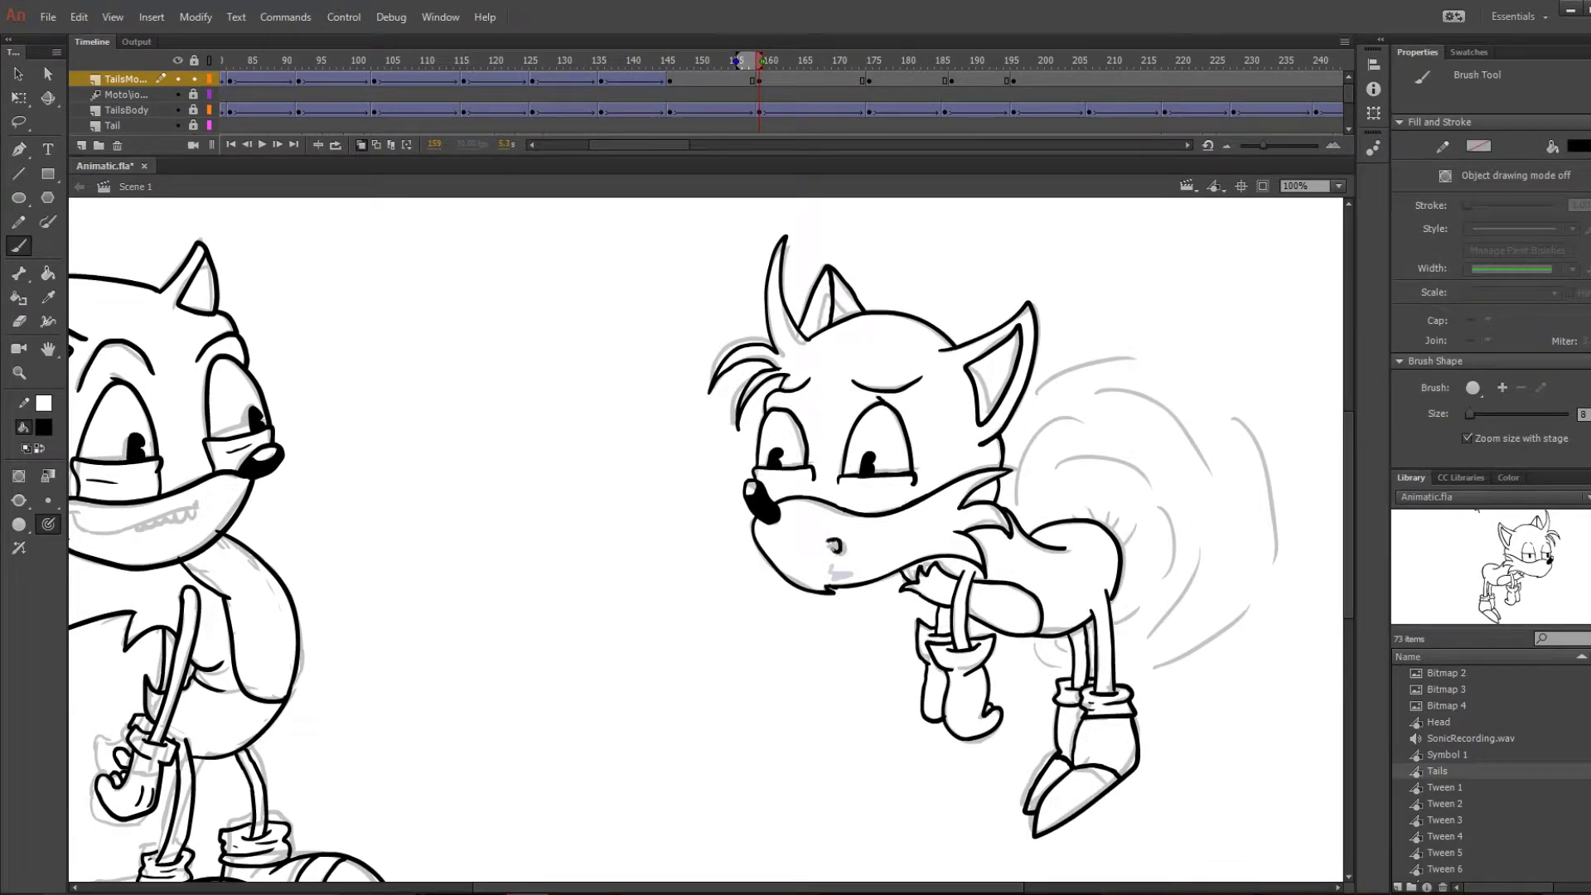
click(669, 62)
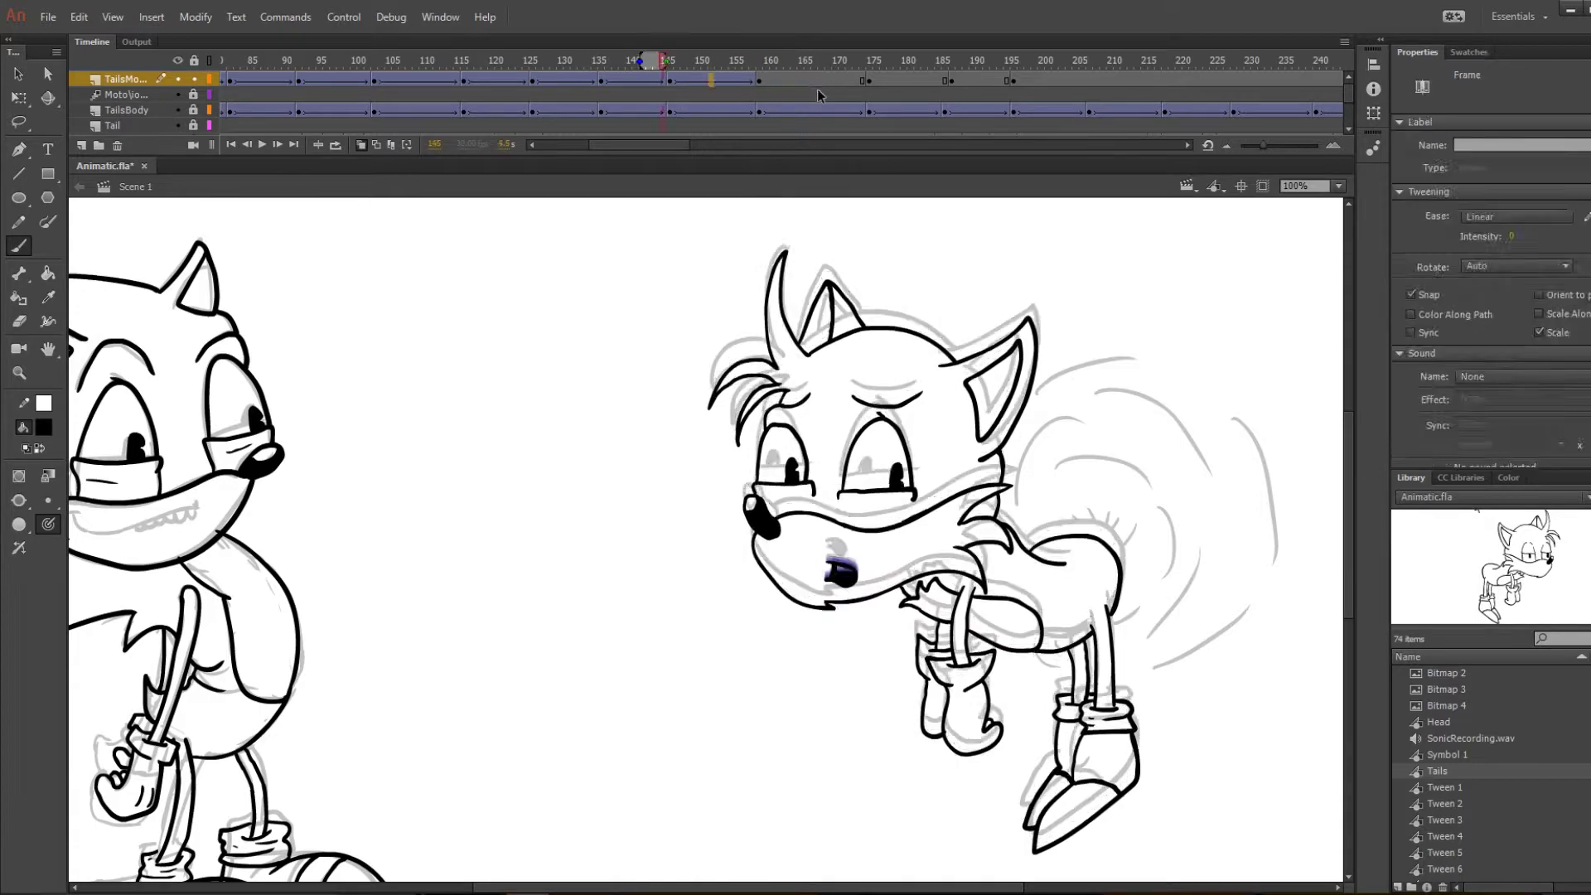
click(754, 53)
key(v)
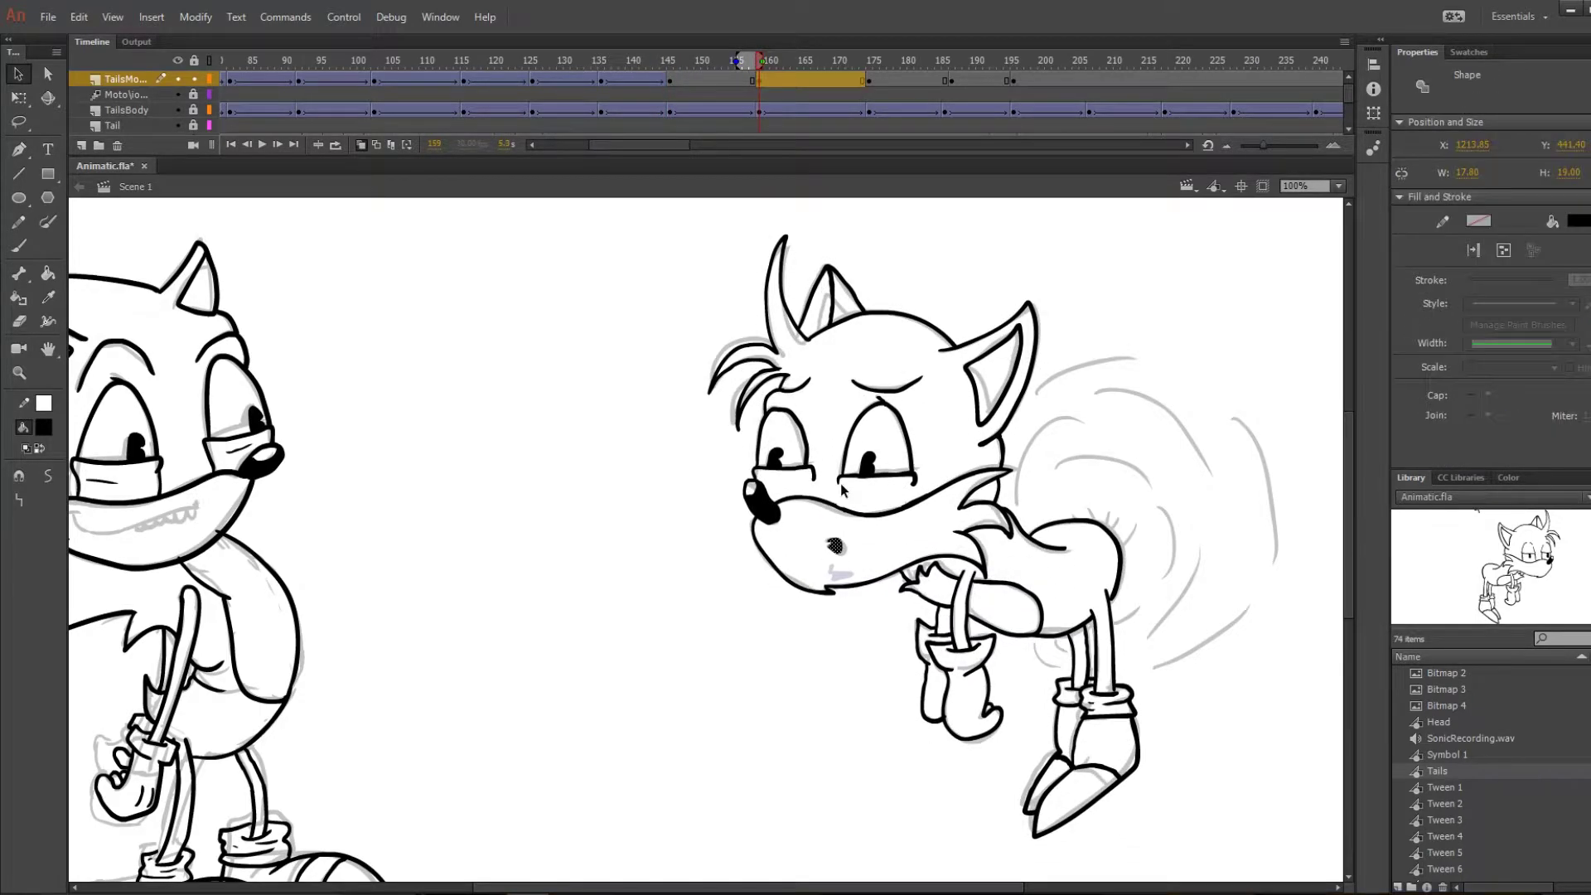
Create classic tweens between Tails' mouth keyframes from frame 146 to the keyframe near frame 186.
drag(670, 58, 852, 65)
click(868, 81)
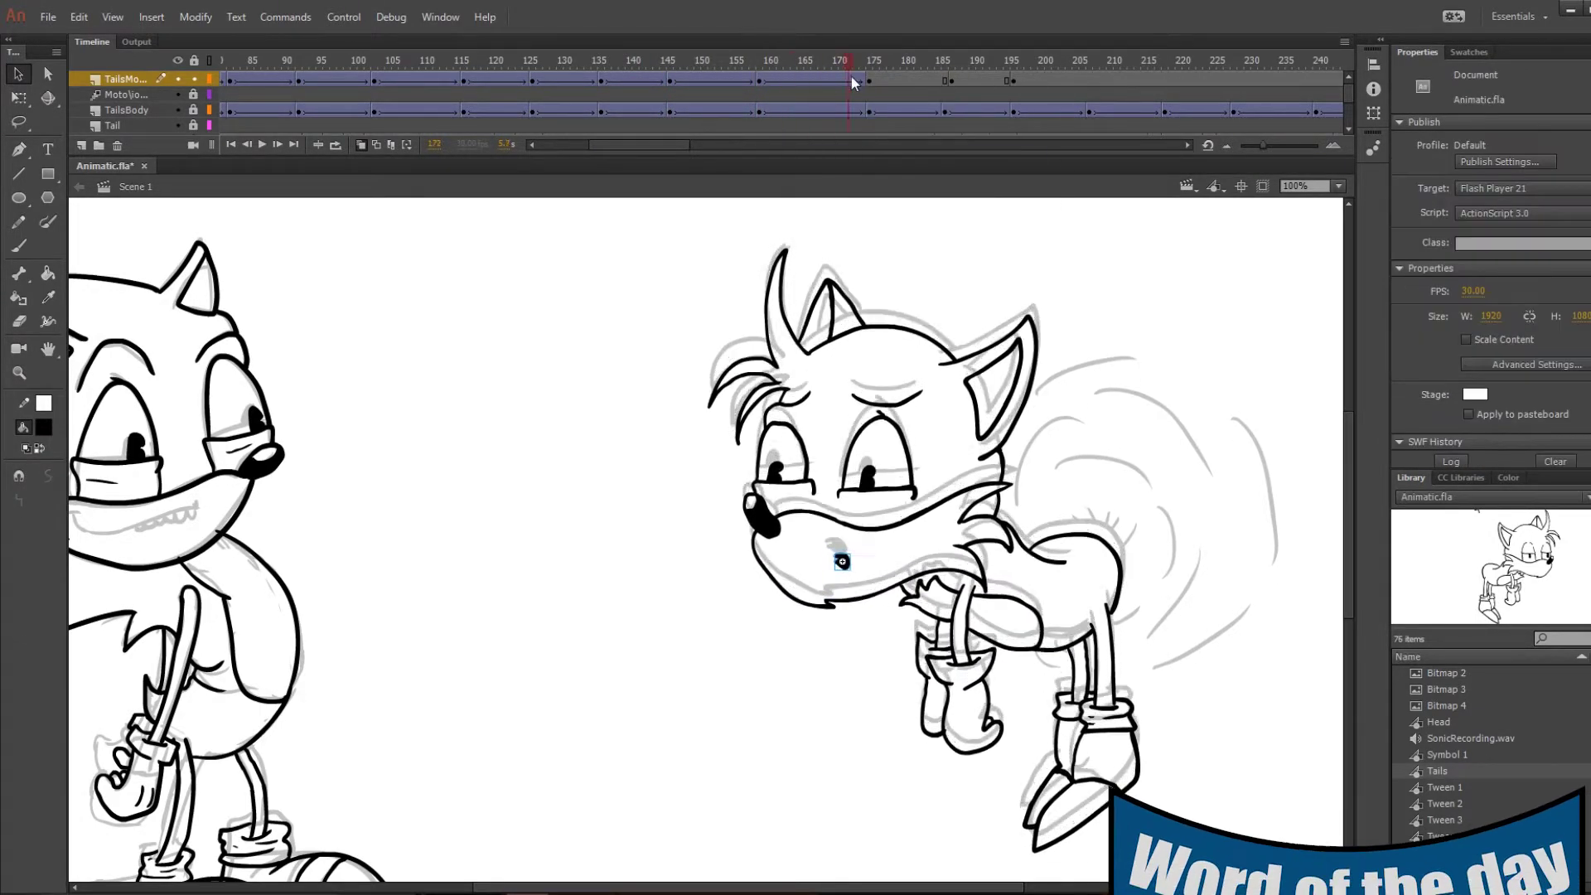
right_click(797, 80)
click(870, 127)
click(953, 87)
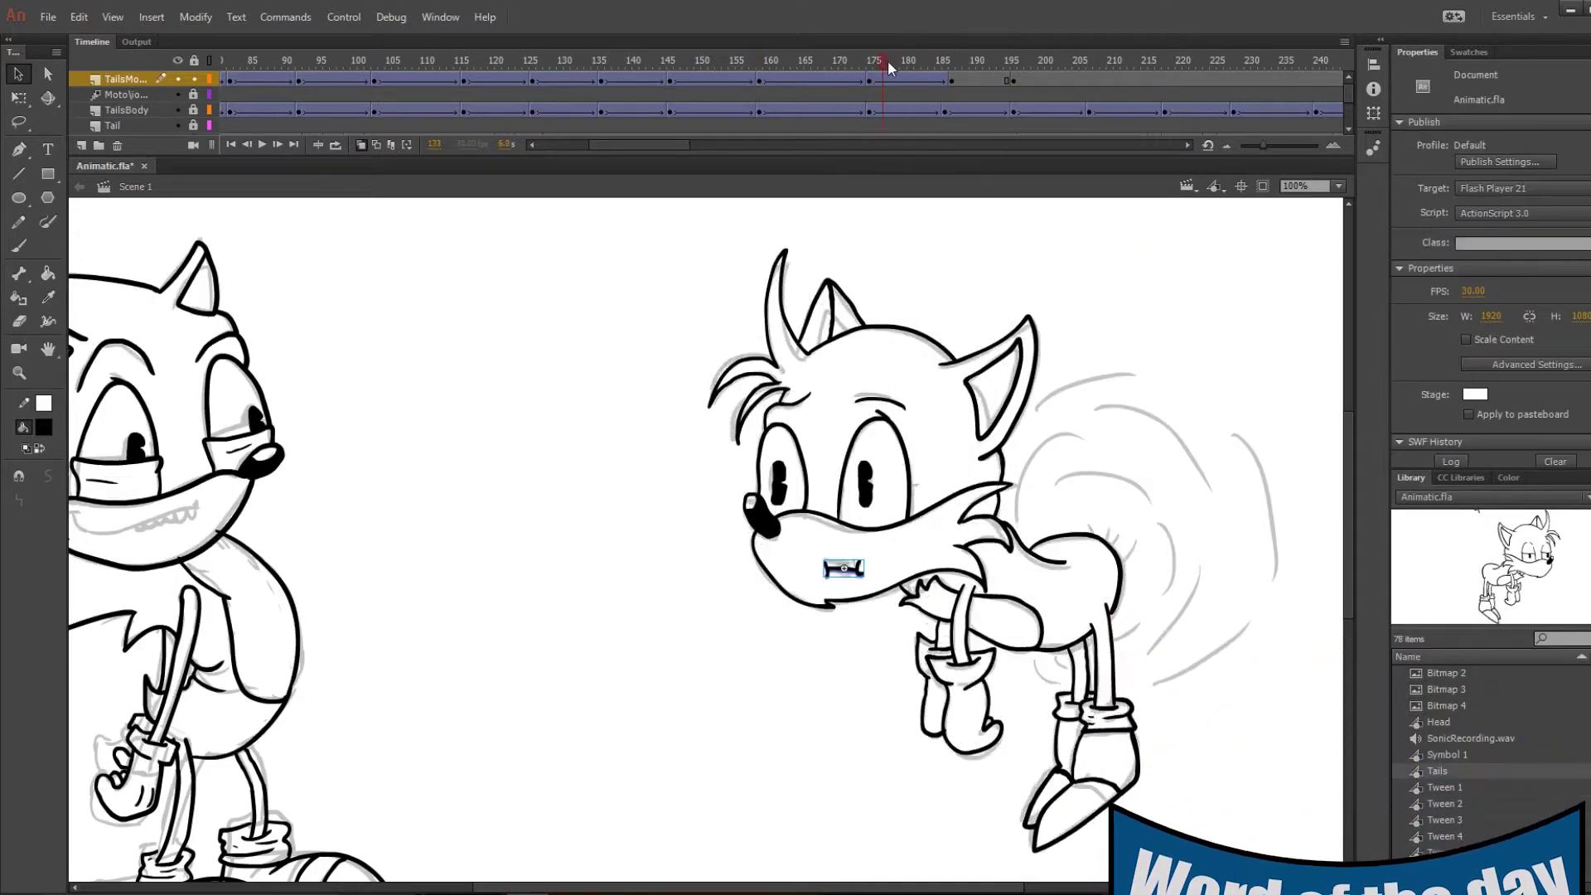
Add mouth keyframes near frame 206 and at frame 218, and extend the classic tweens to the keyframe near frame 206.
click(1088, 81)
drag(807, 553, 887, 595)
drag(1027, 58, 1169, 76)
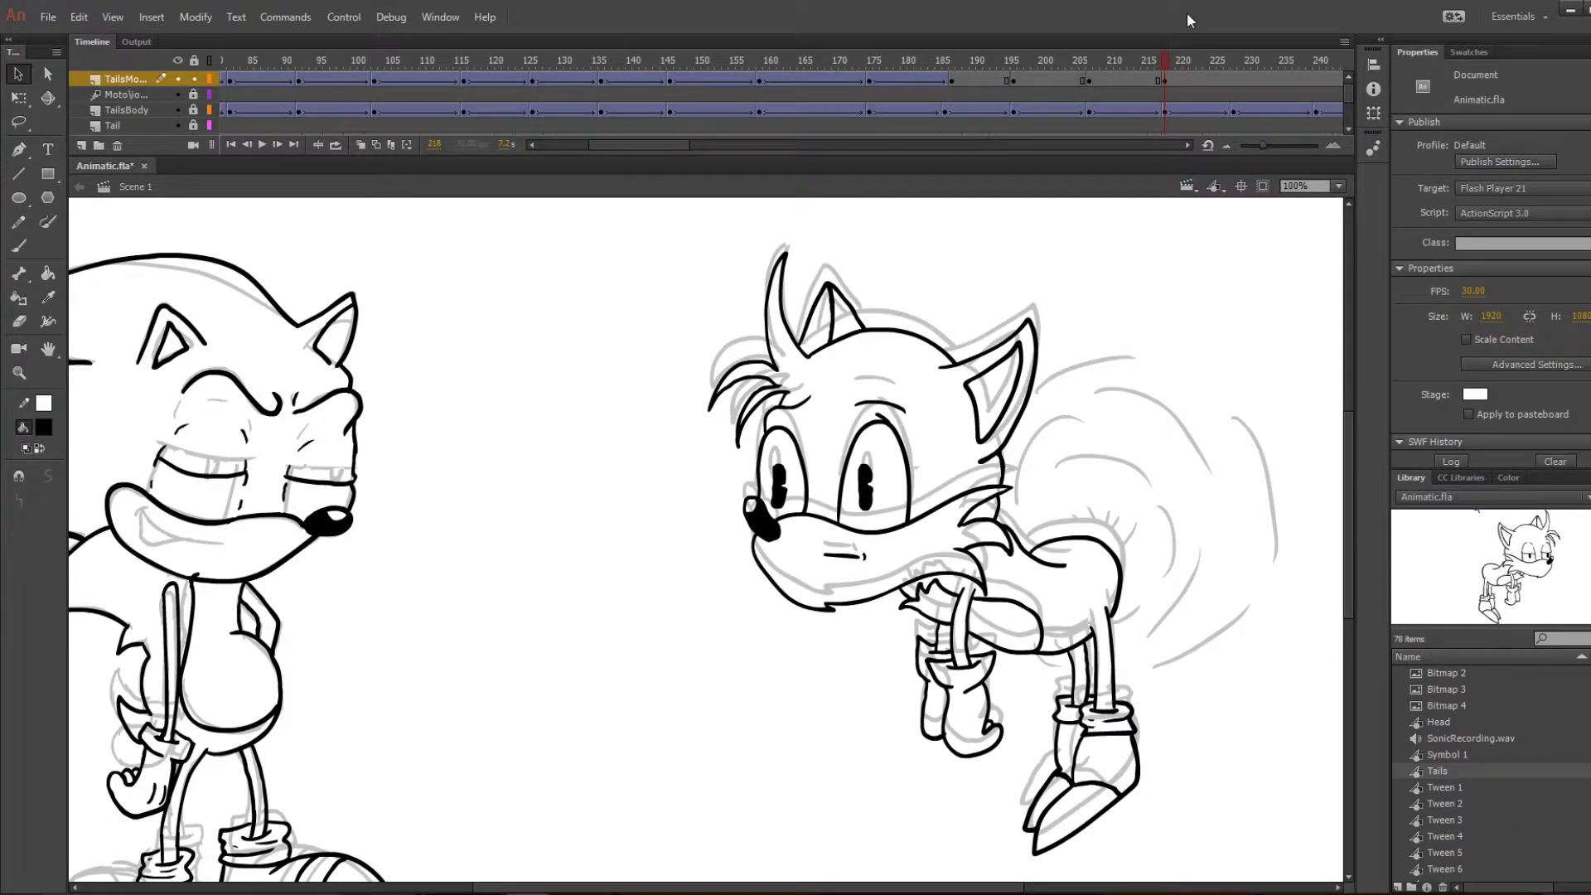
right_click(1030, 82)
click(1136, 116)
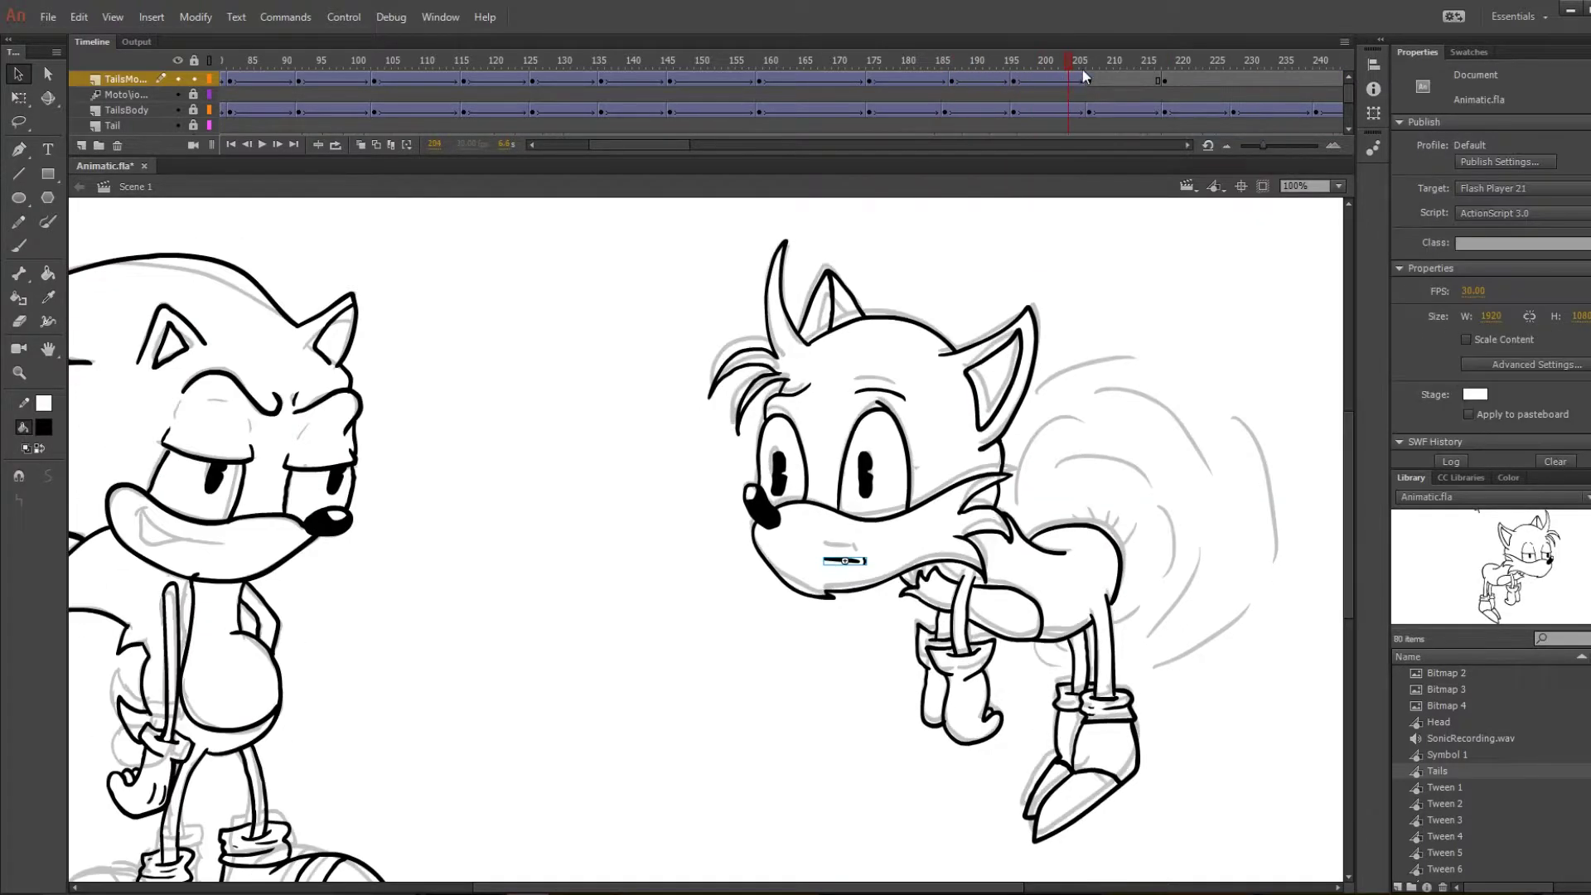
Insert mouth keyframes at frames 228, 240, 251 and 261, and create classic tweens on the mouth layer up to frame 251.
click(754, 146)
right_click(552, 81)
click(580, 213)
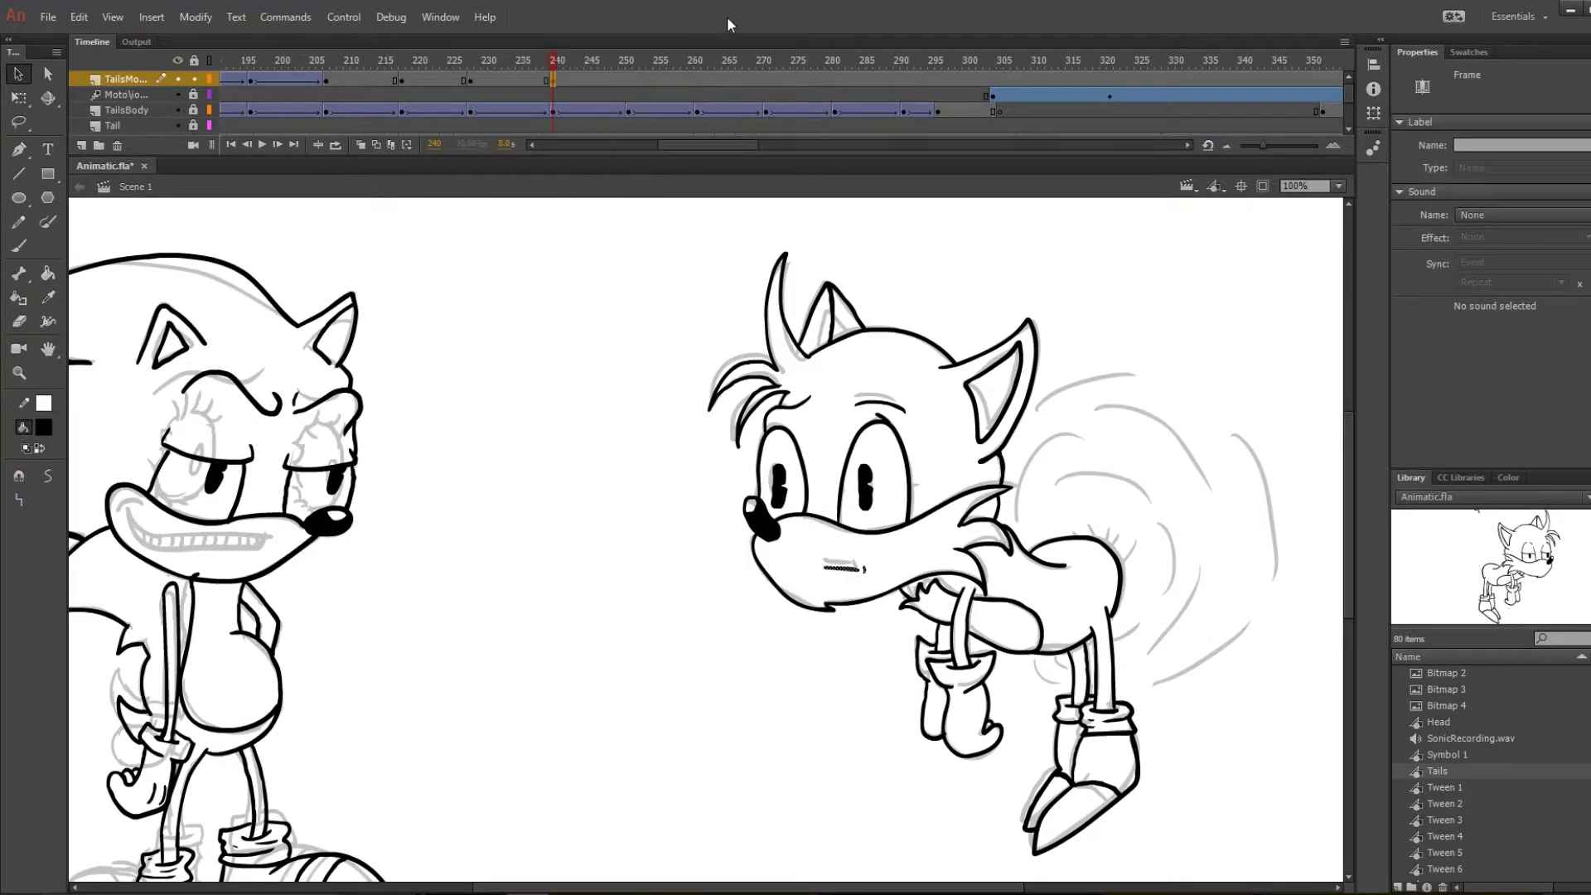
right_click(694, 80)
click(729, 214)
right_click(429, 80)
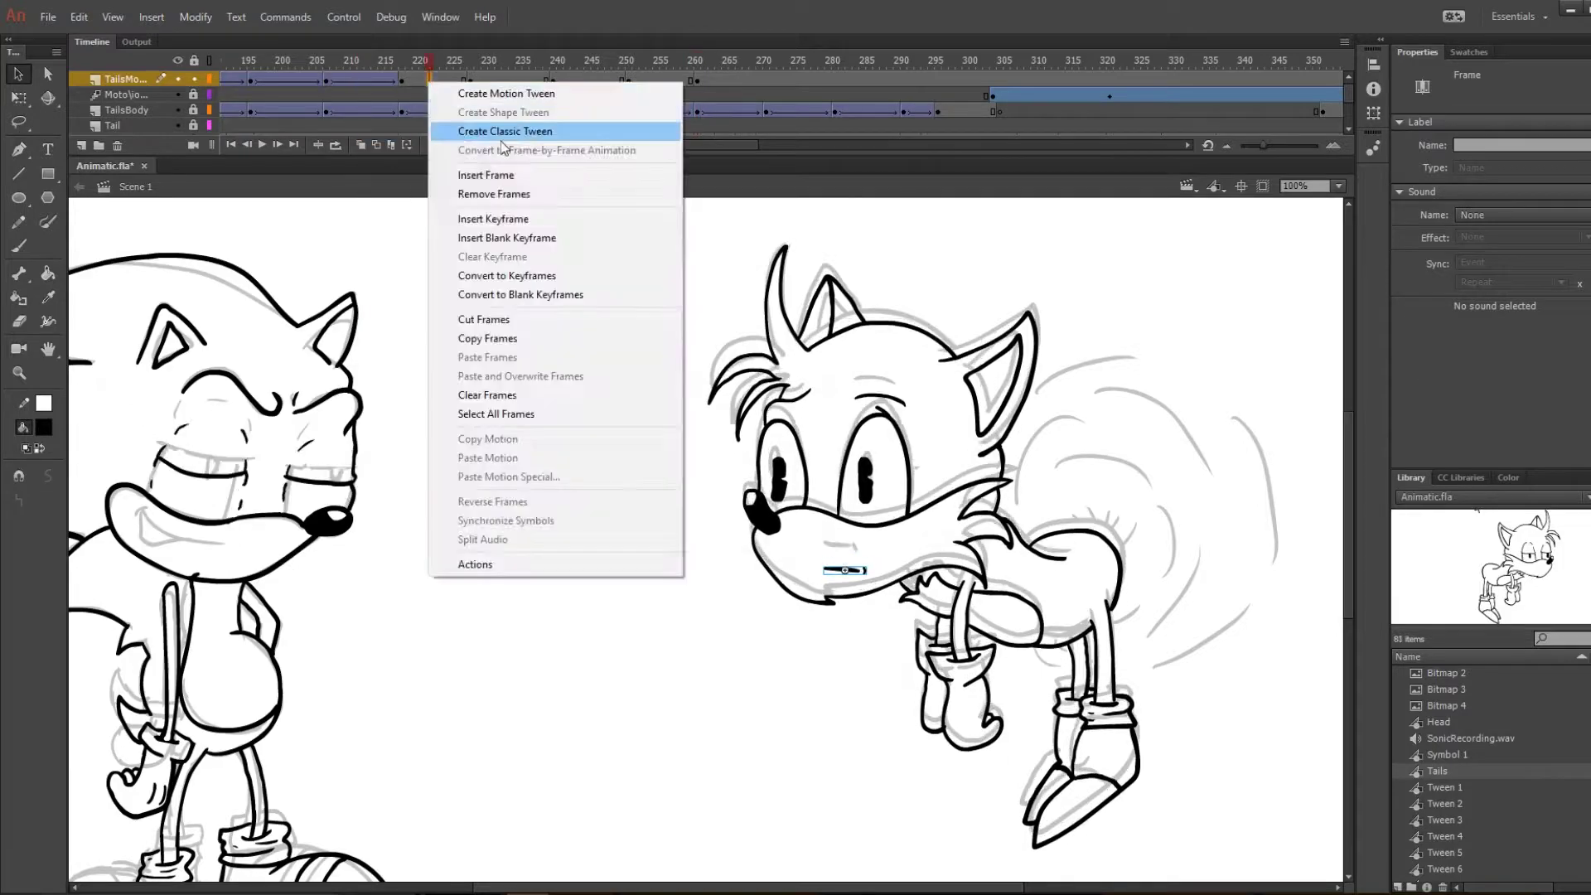
click(501, 136)
Draw a flat closed mouth with end marks at frame 271 and insert further mouth keyframes at frames 281 and 291.
drag(426, 61, 763, 61)
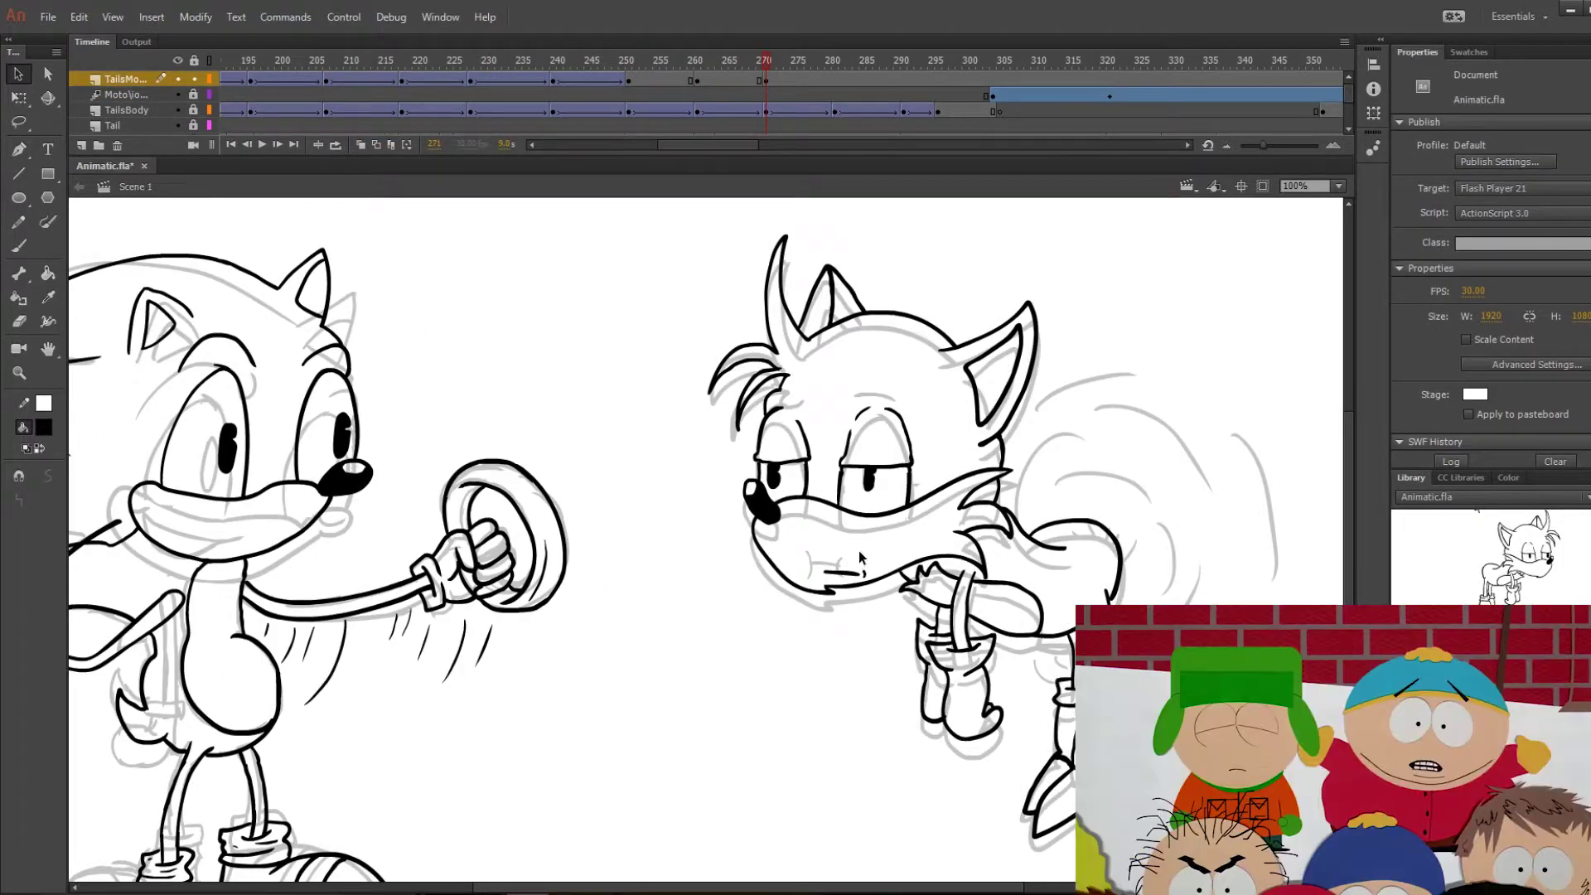
key(b)
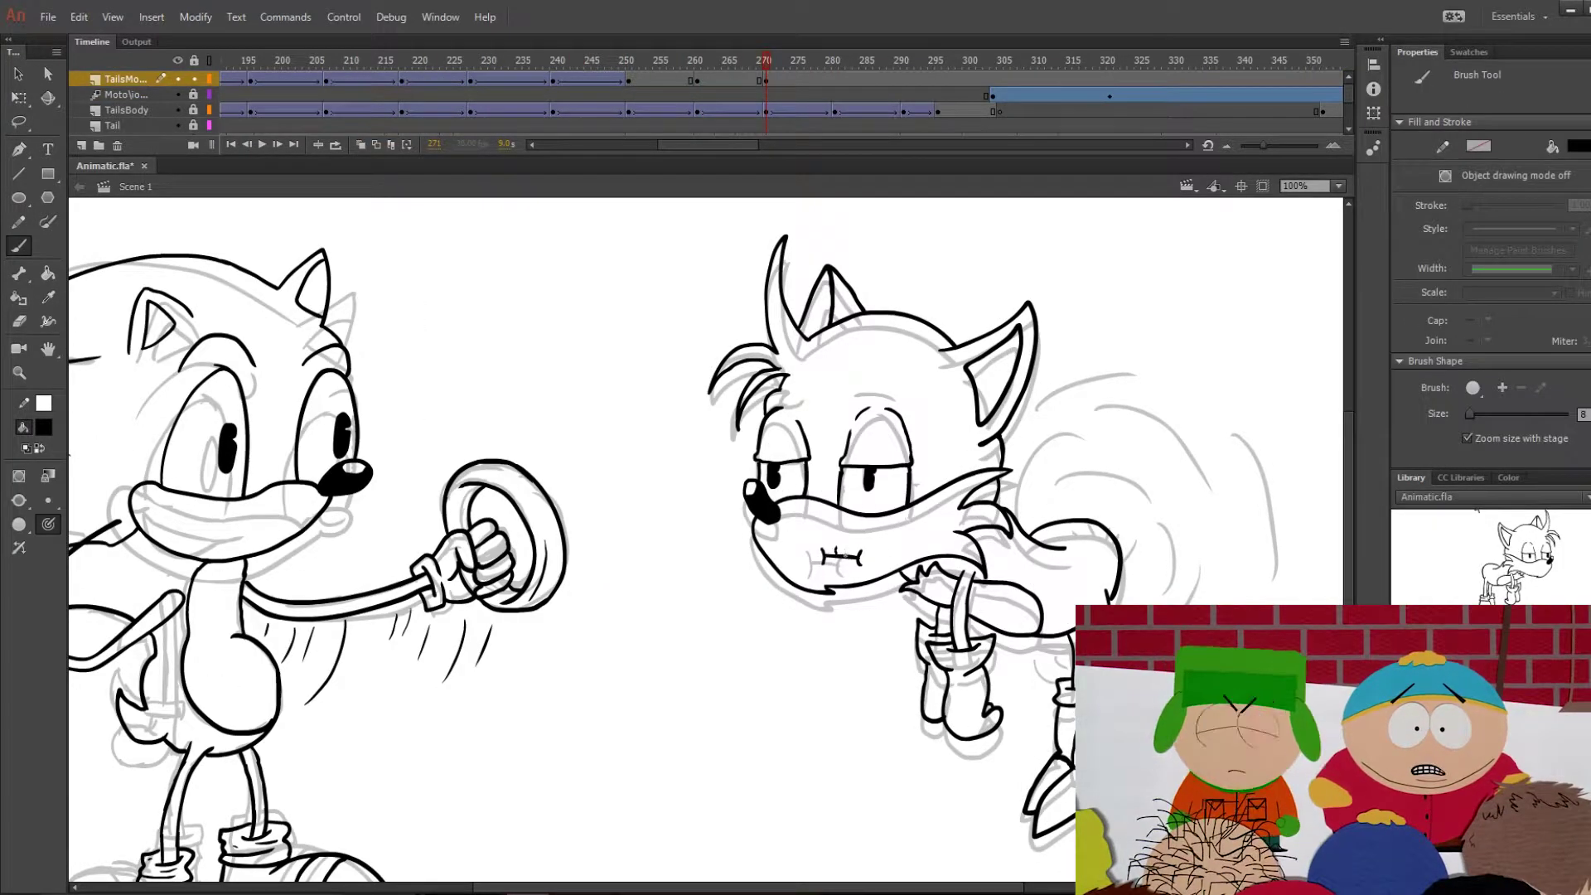
click(831, 80)
key(F6)
right_click(899, 80)
click(928, 217)
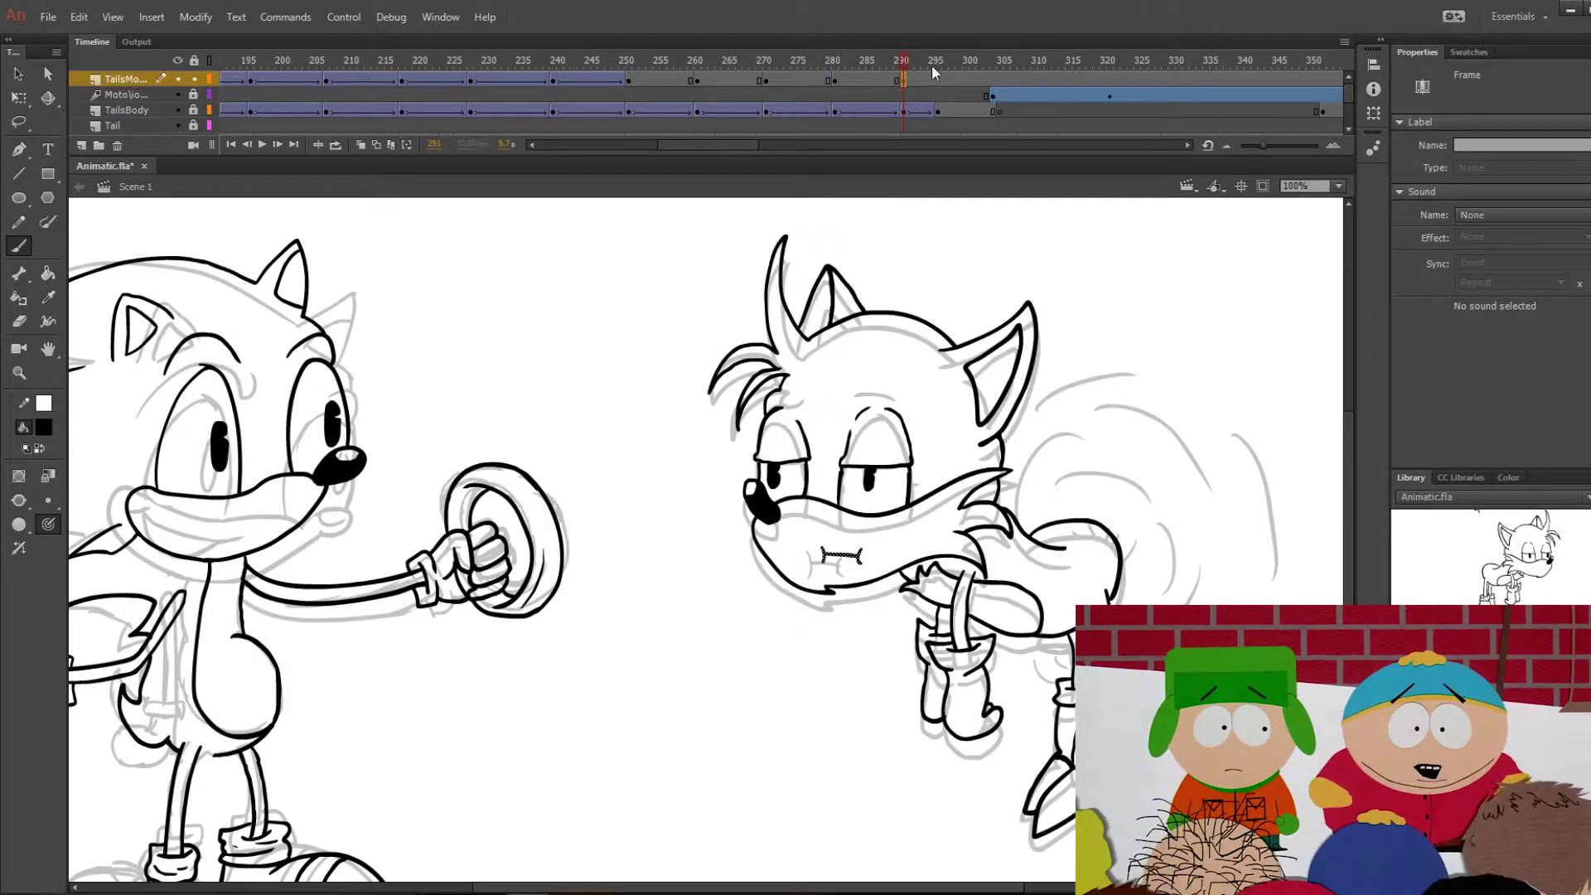
Create classic tweens between the remaining mouth keyframes from frame 251 to frame 296 and play back the scene.
drag(937, 80, 662, 80)
right_click(663, 83)
click(764, 131)
click(883, 61)
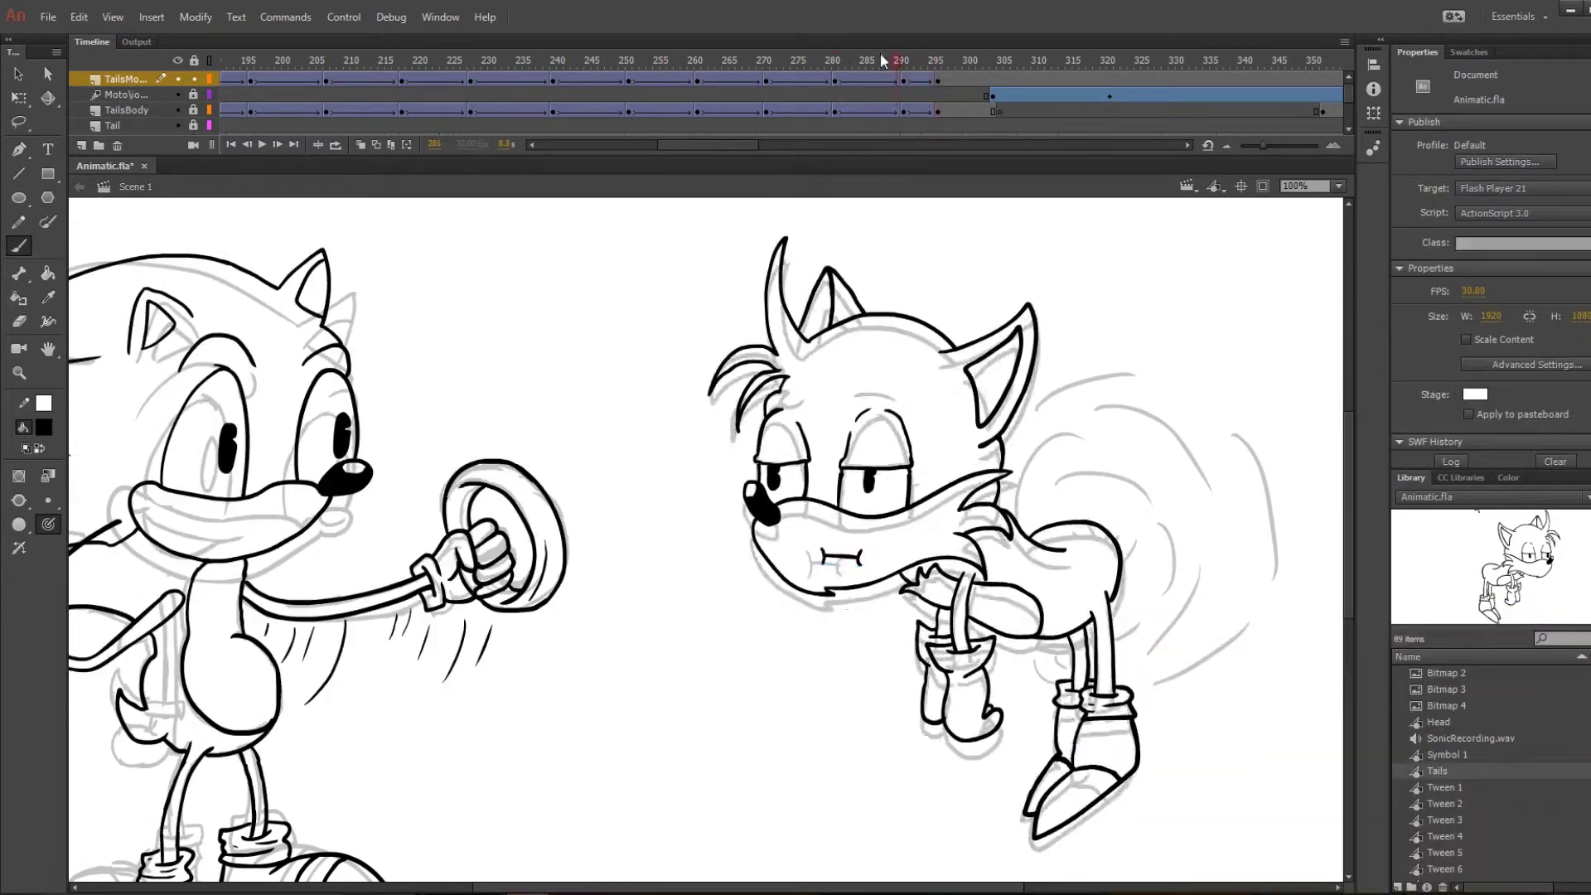
key(ctrl+minus)
key(Return)
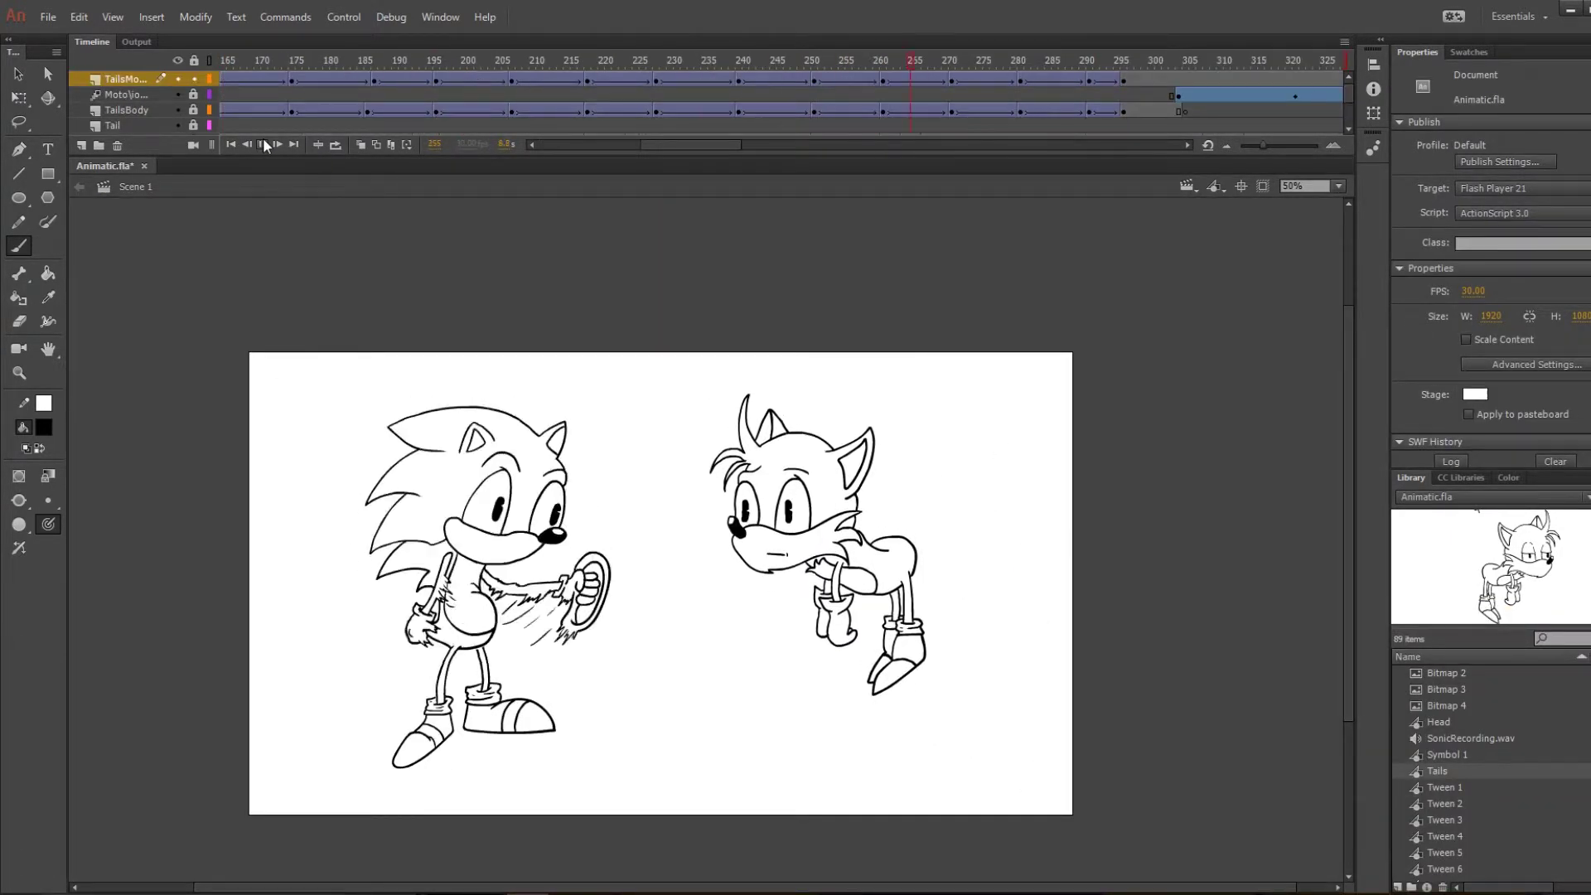
Convert Tails' motion tween along the curved exit path to frame-by-frame animation.
click(346, 95)
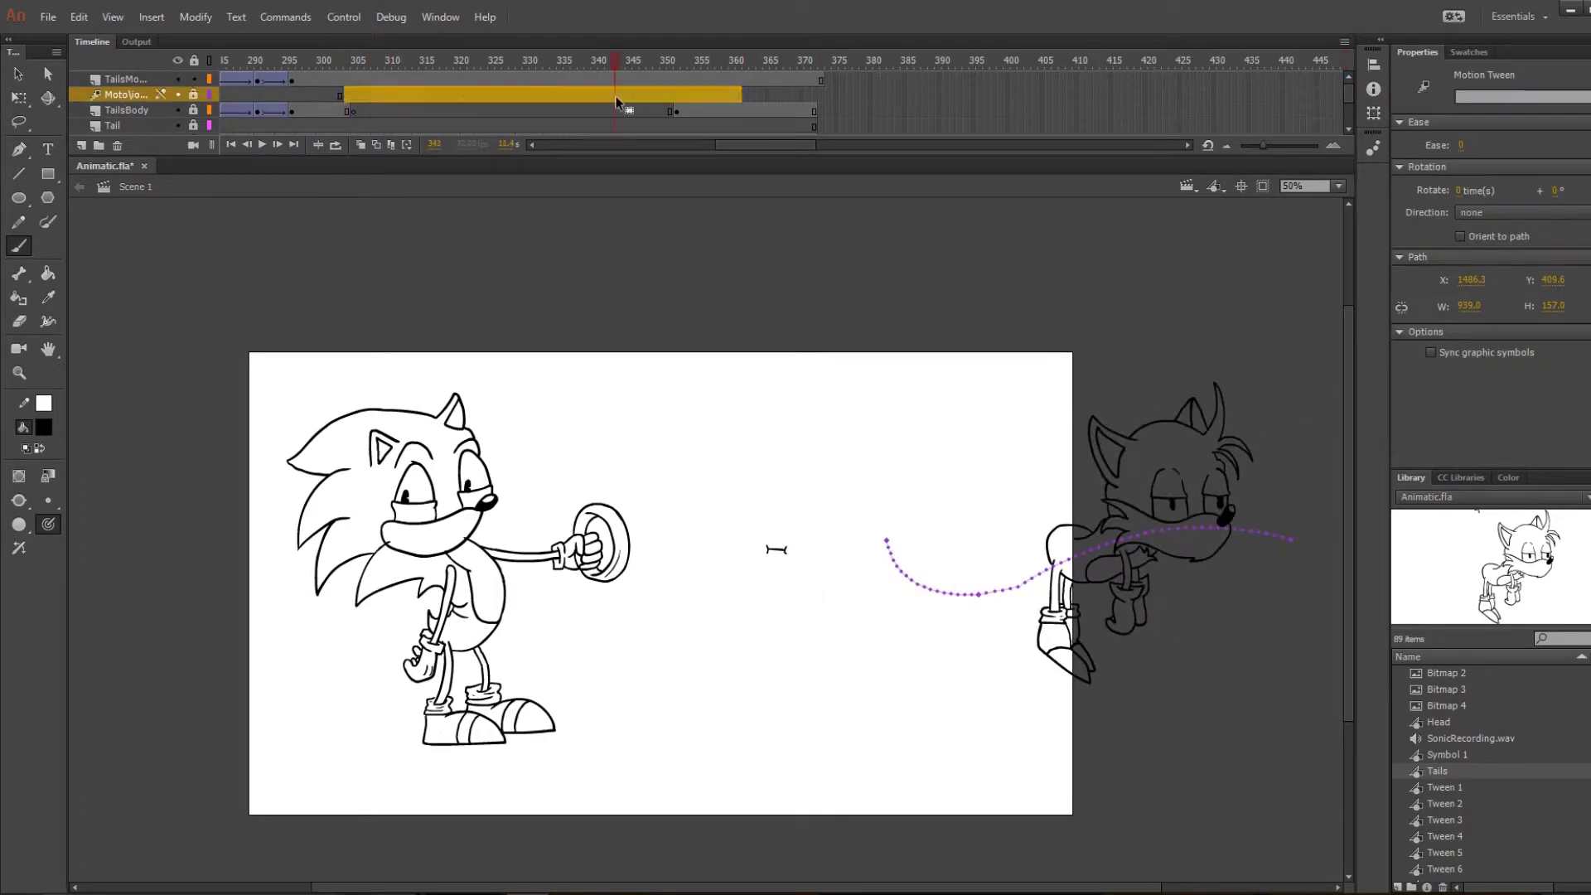
right_click(374, 94)
click(491, 160)
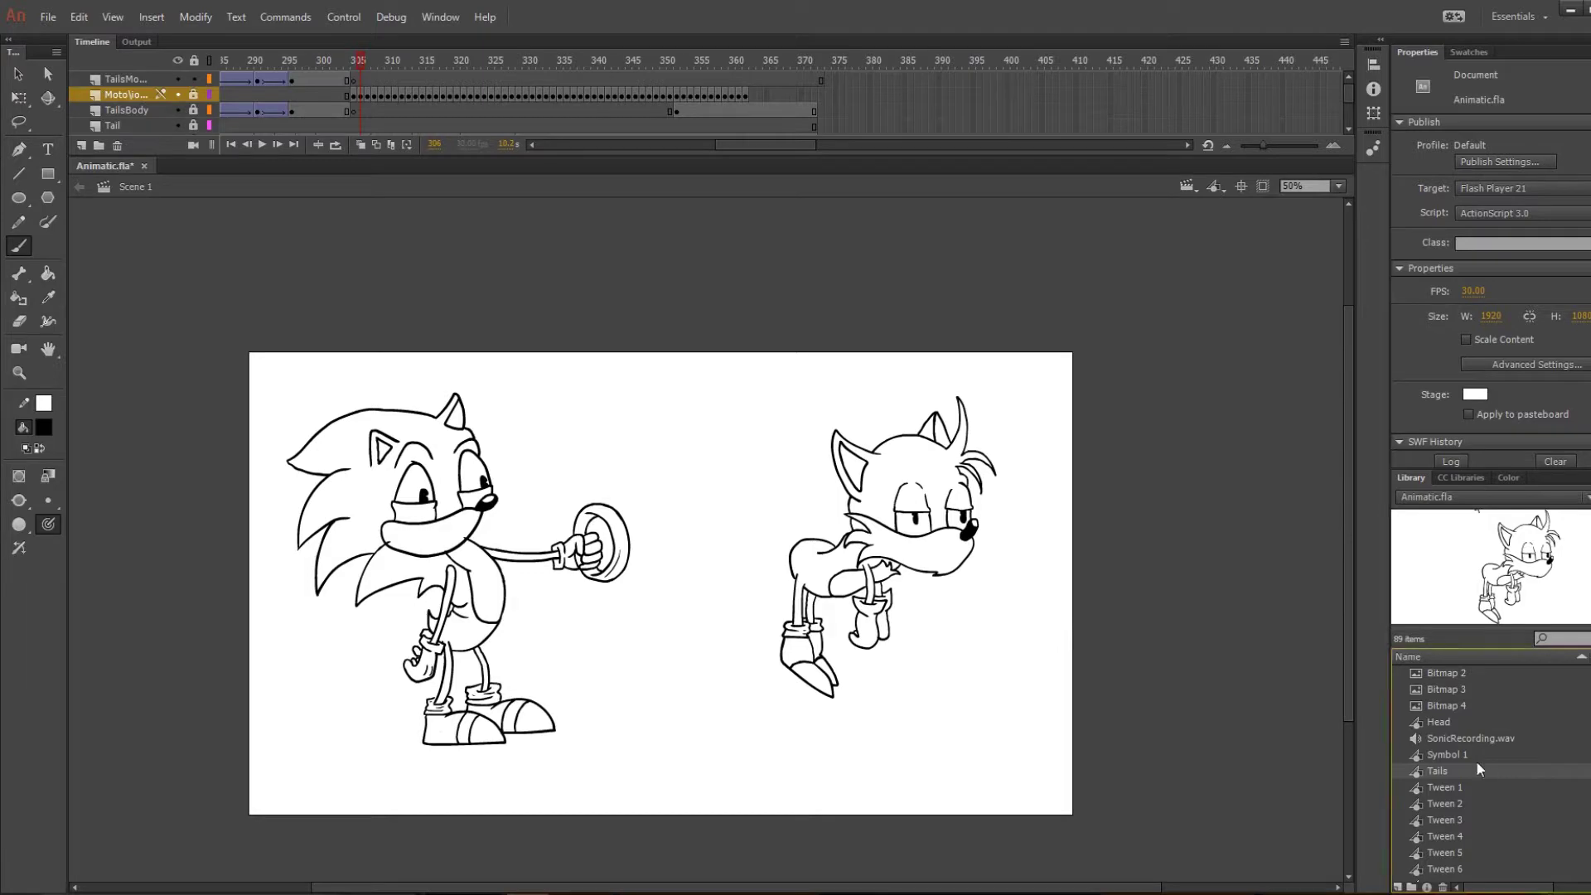
Remove the classic tweens between the TailsBody keyframes from the start of the scene to about frame 145.
drag(379, 111, 813, 96)
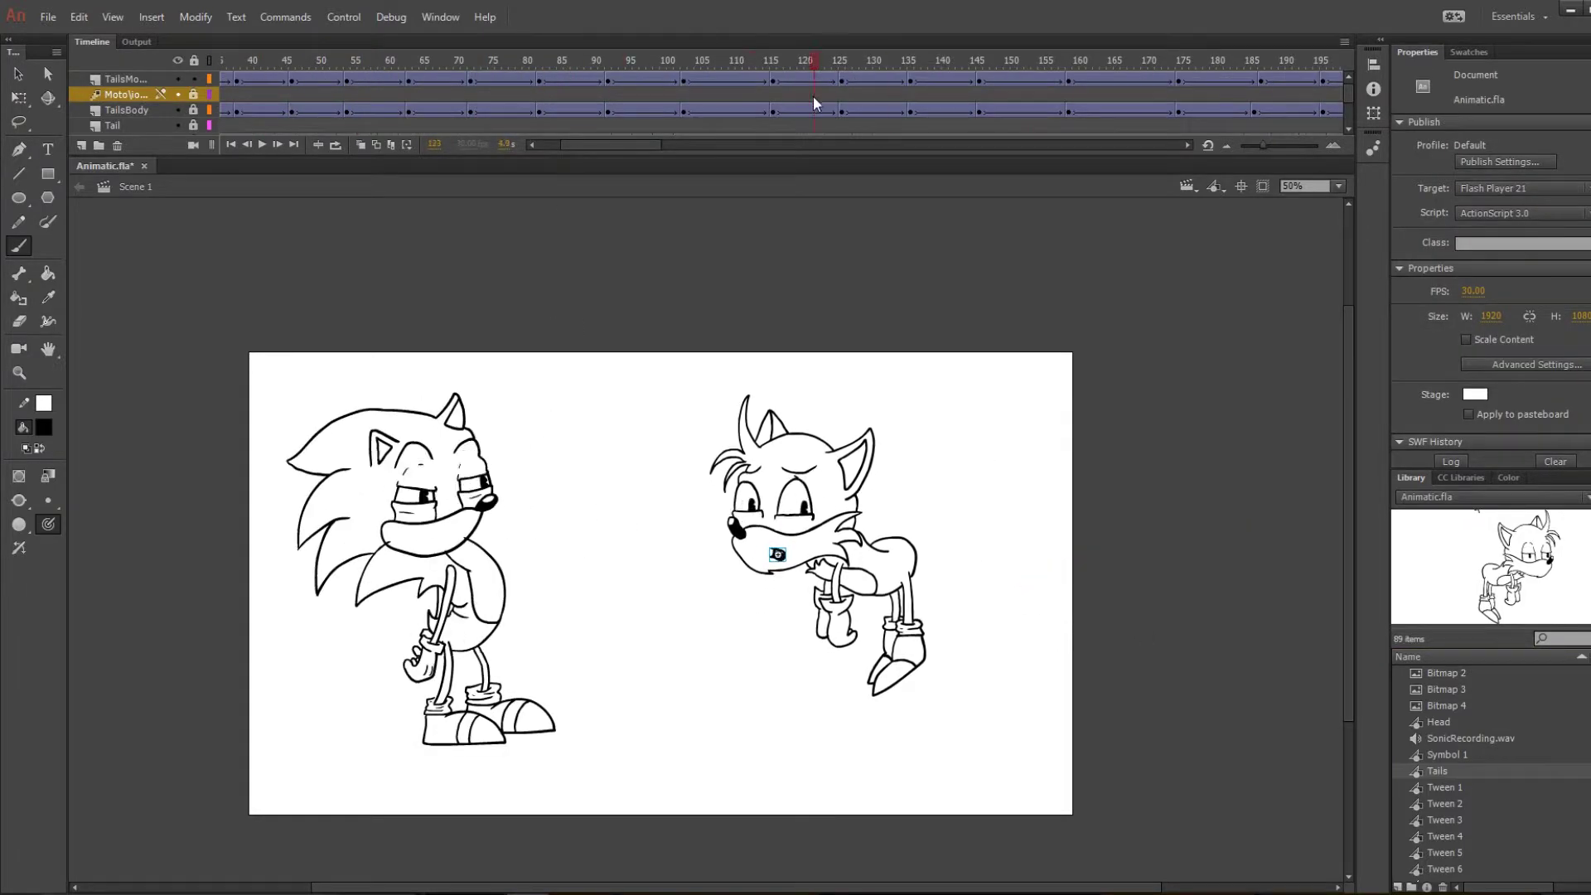
drag(1165, 108, 267, 120)
right_click(323, 104)
click(373, 157)
right_click(696, 104)
click(746, 158)
right_click(952, 105)
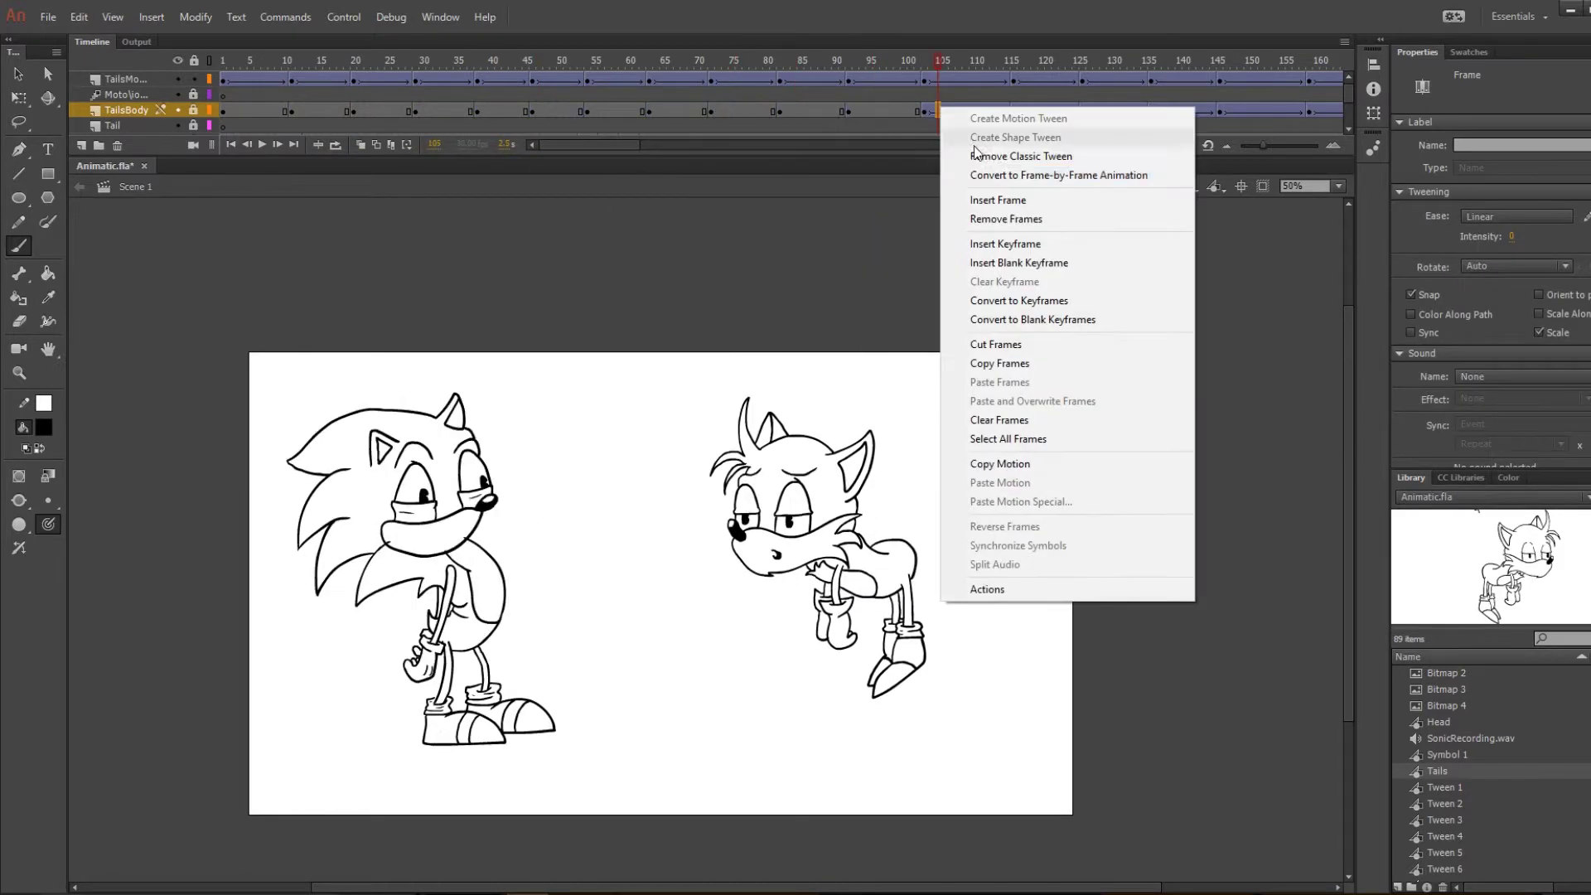
click(994, 157)
right_click(1158, 104)
click(1210, 157)
Remove the remaining classic tweens from the TailsBody layer and the classic tweens from Tails' mouth layer.
right_click(390, 104)
click(431, 166)
right_click(706, 105)
click(746, 162)
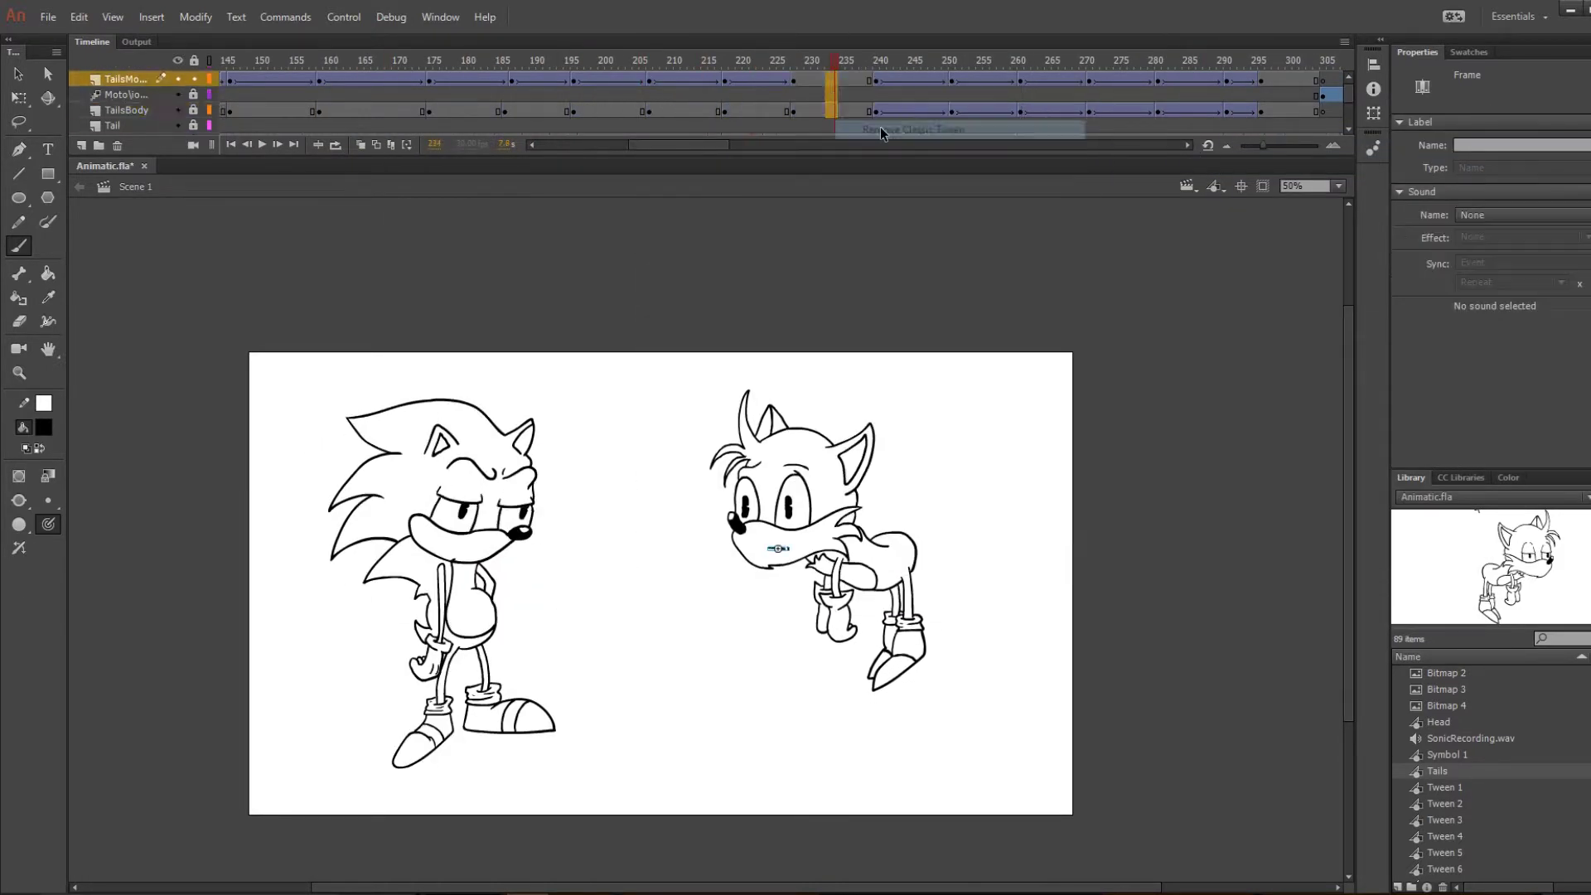
click(984, 91)
right_click(1177, 83)
click(1280, 152)
Move the frame 1 mouth drawing from the mouth layer onto the TailsBody layer, keeping it in place.
drag(749, 76, 277, 64)
click(230, 85)
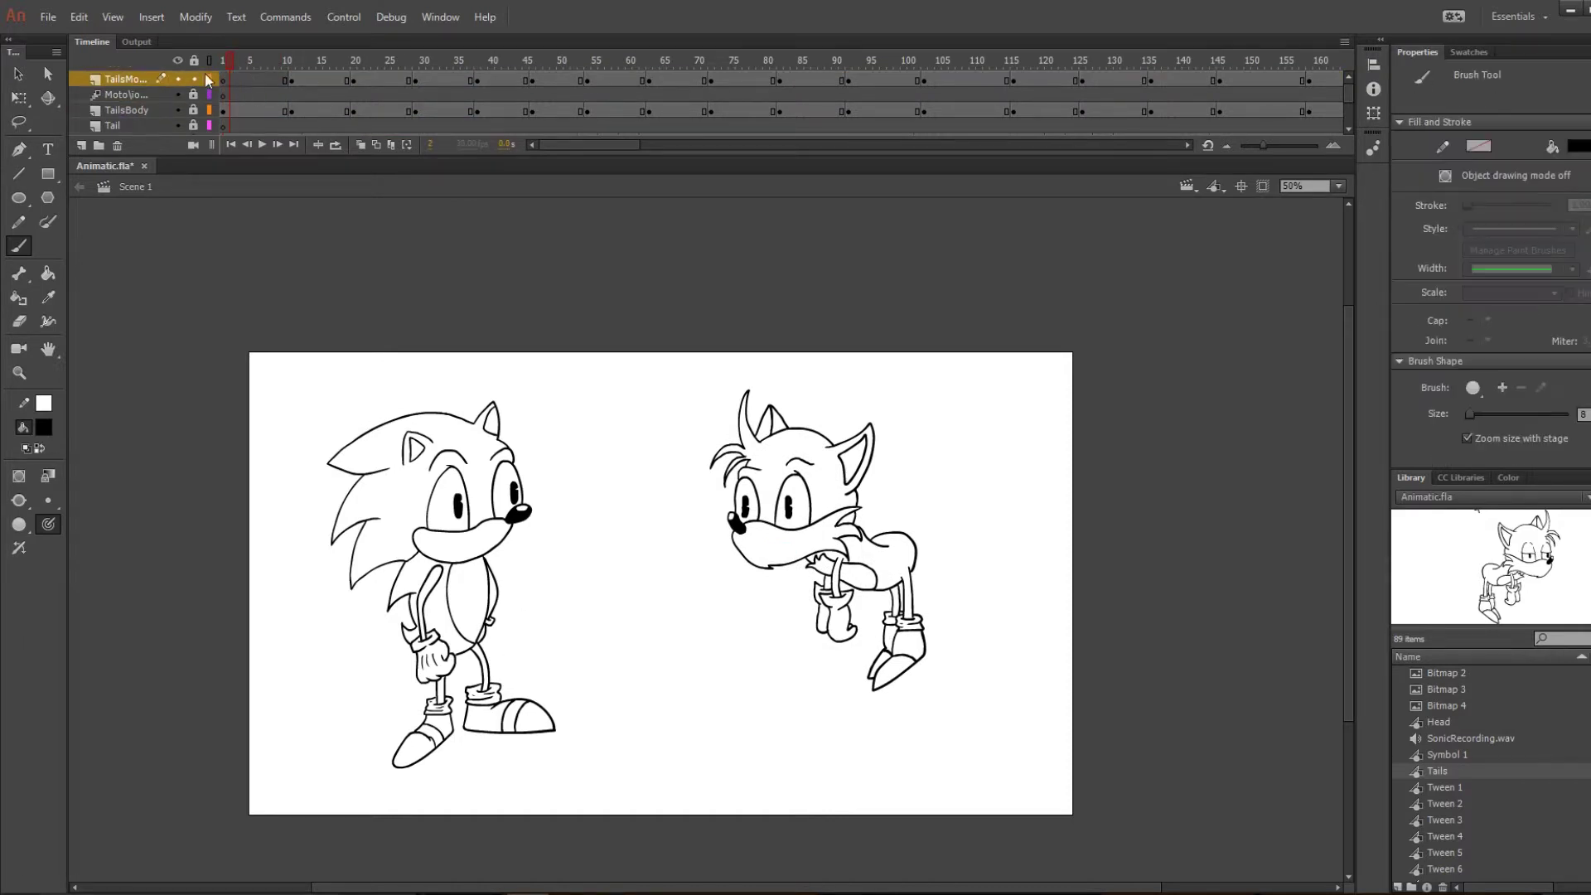
key(ctrl+e)
scroll(1347, 83, up, 3)
click(225, 96)
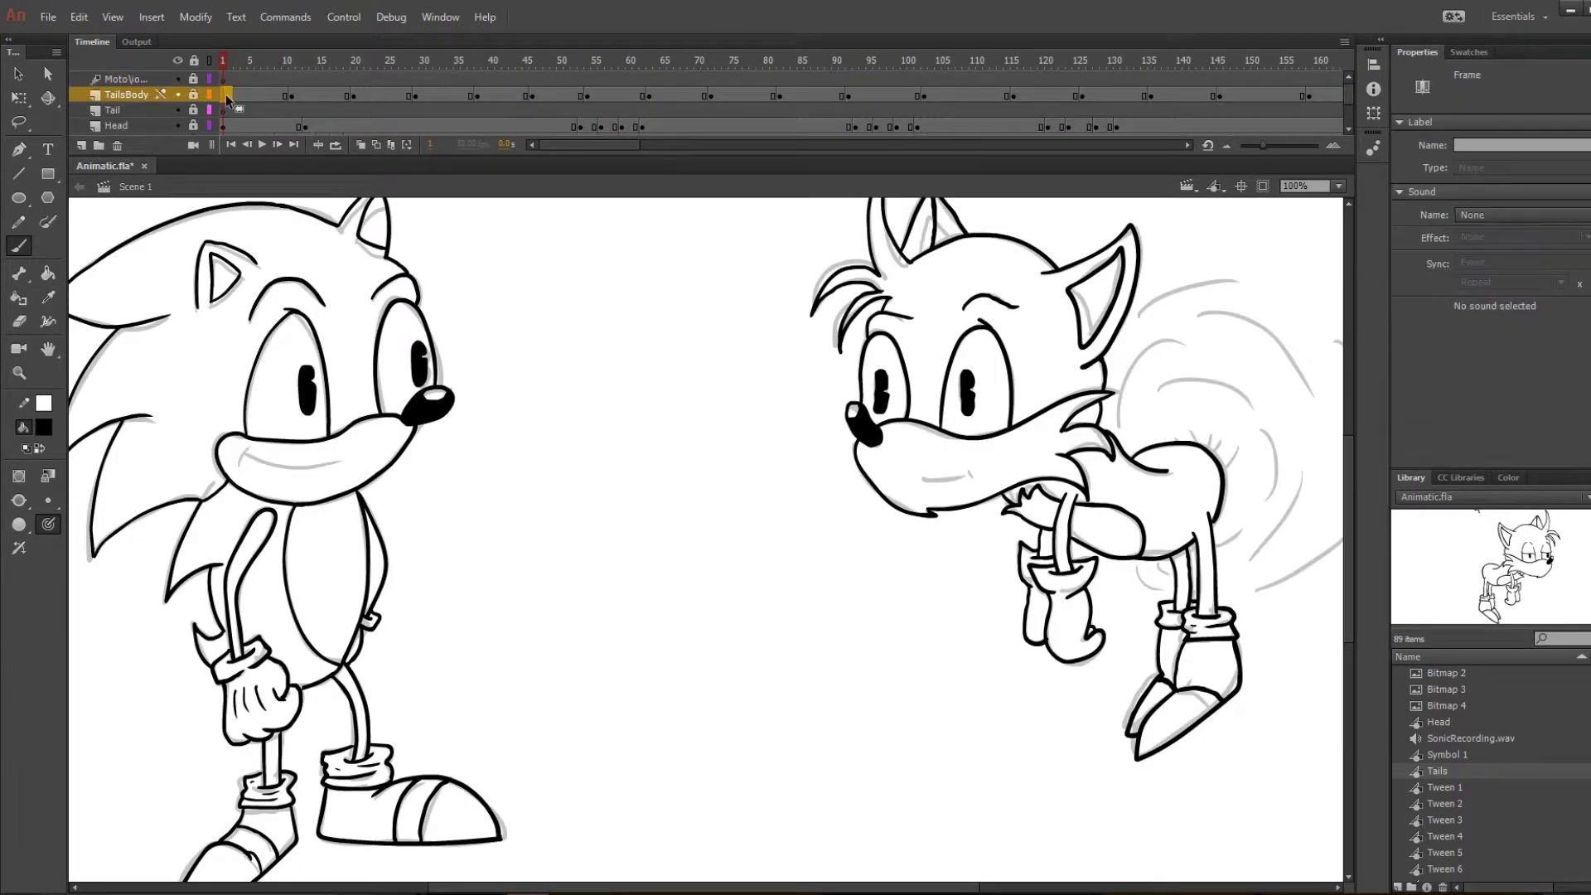
scroll(277, 99, up, 1)
click(230, 79)
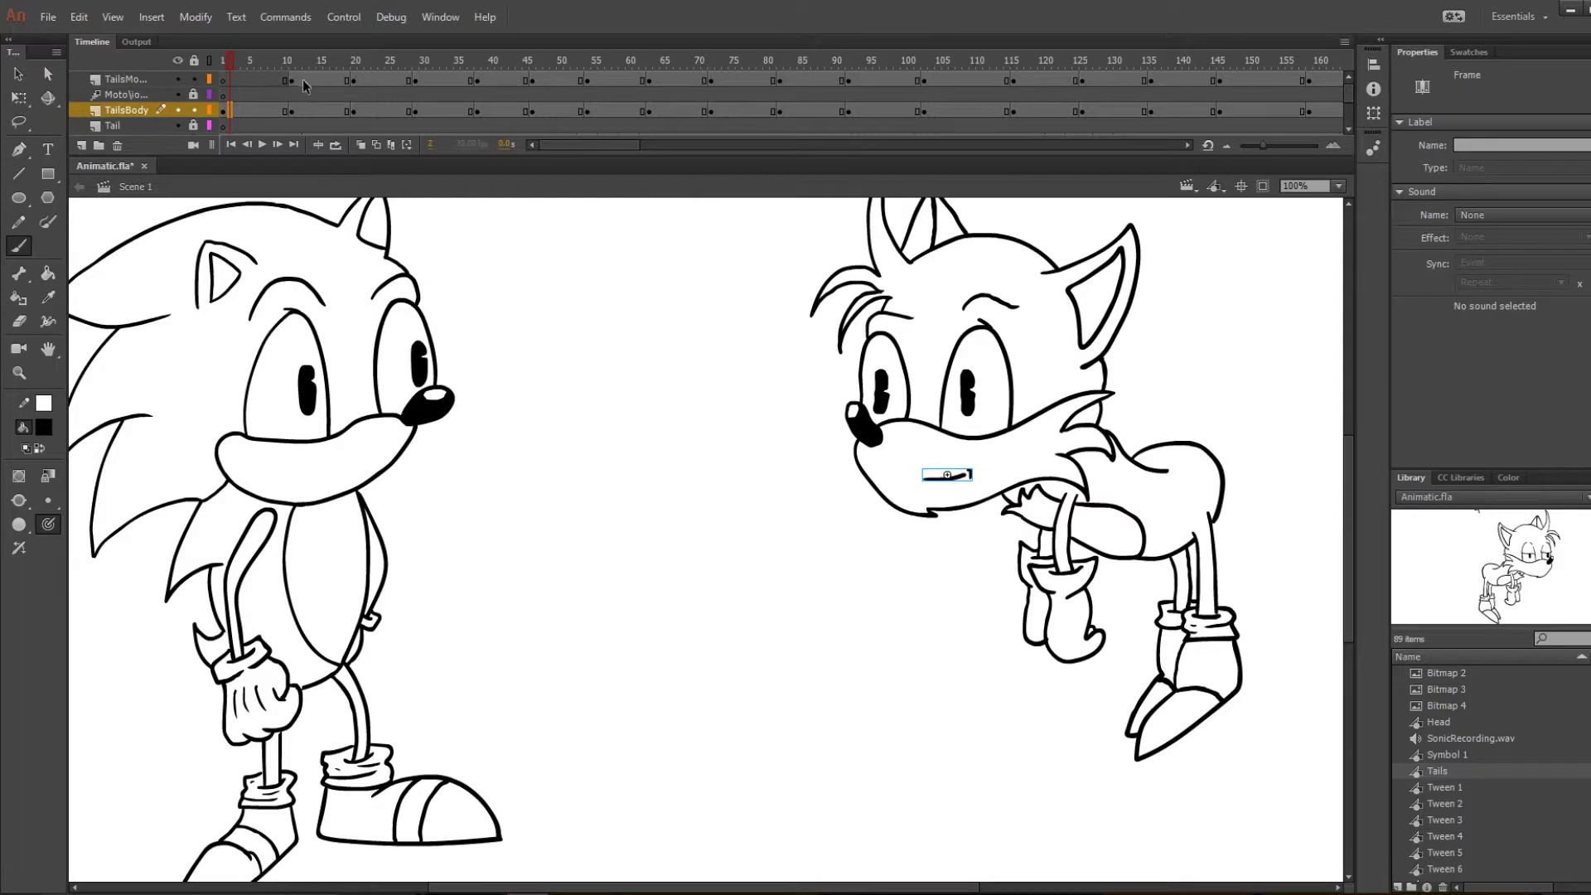
Transfer the mouth drawings in place from the mouth layer to the matching TailsBody keyframes between frames 11 and 103.
key(Return)
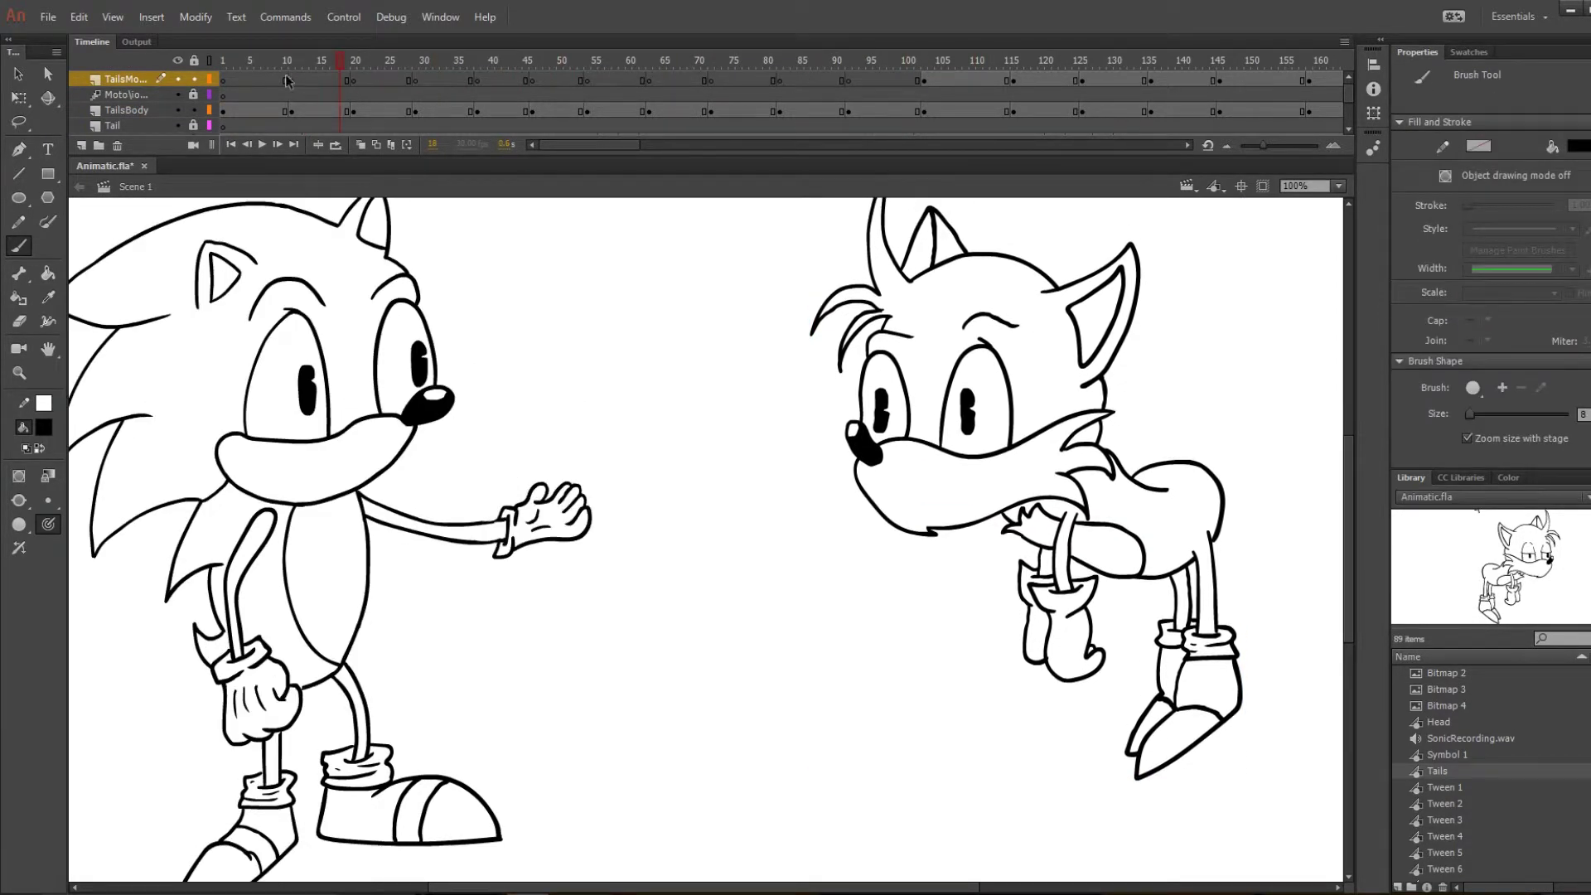
key(v)
click(1006, 331)
click(386, 52)
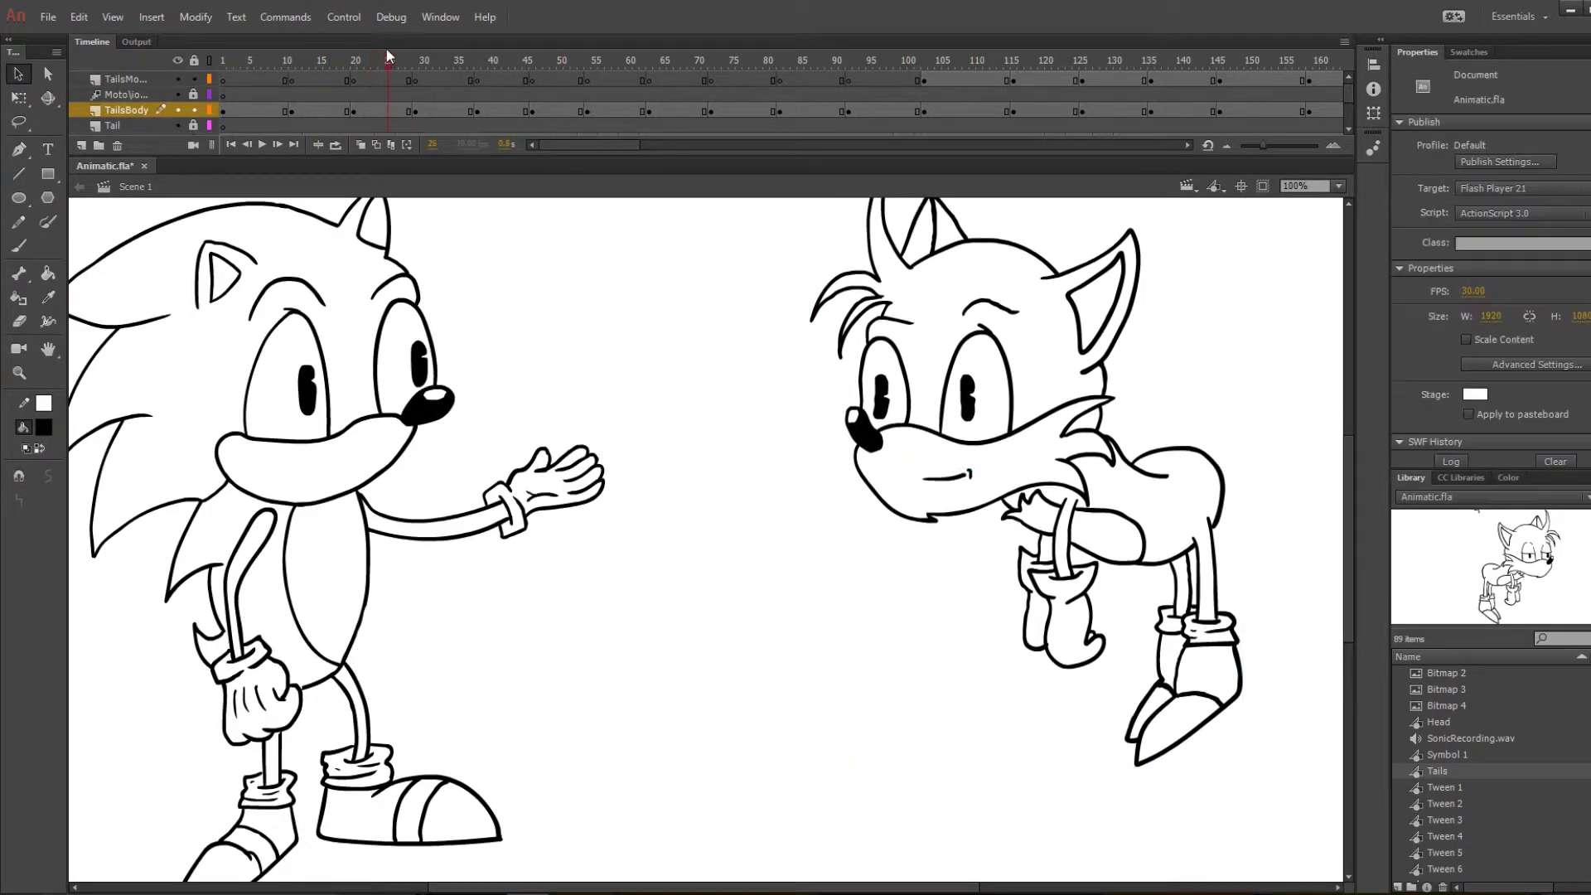
drag(386, 51, 544, 68)
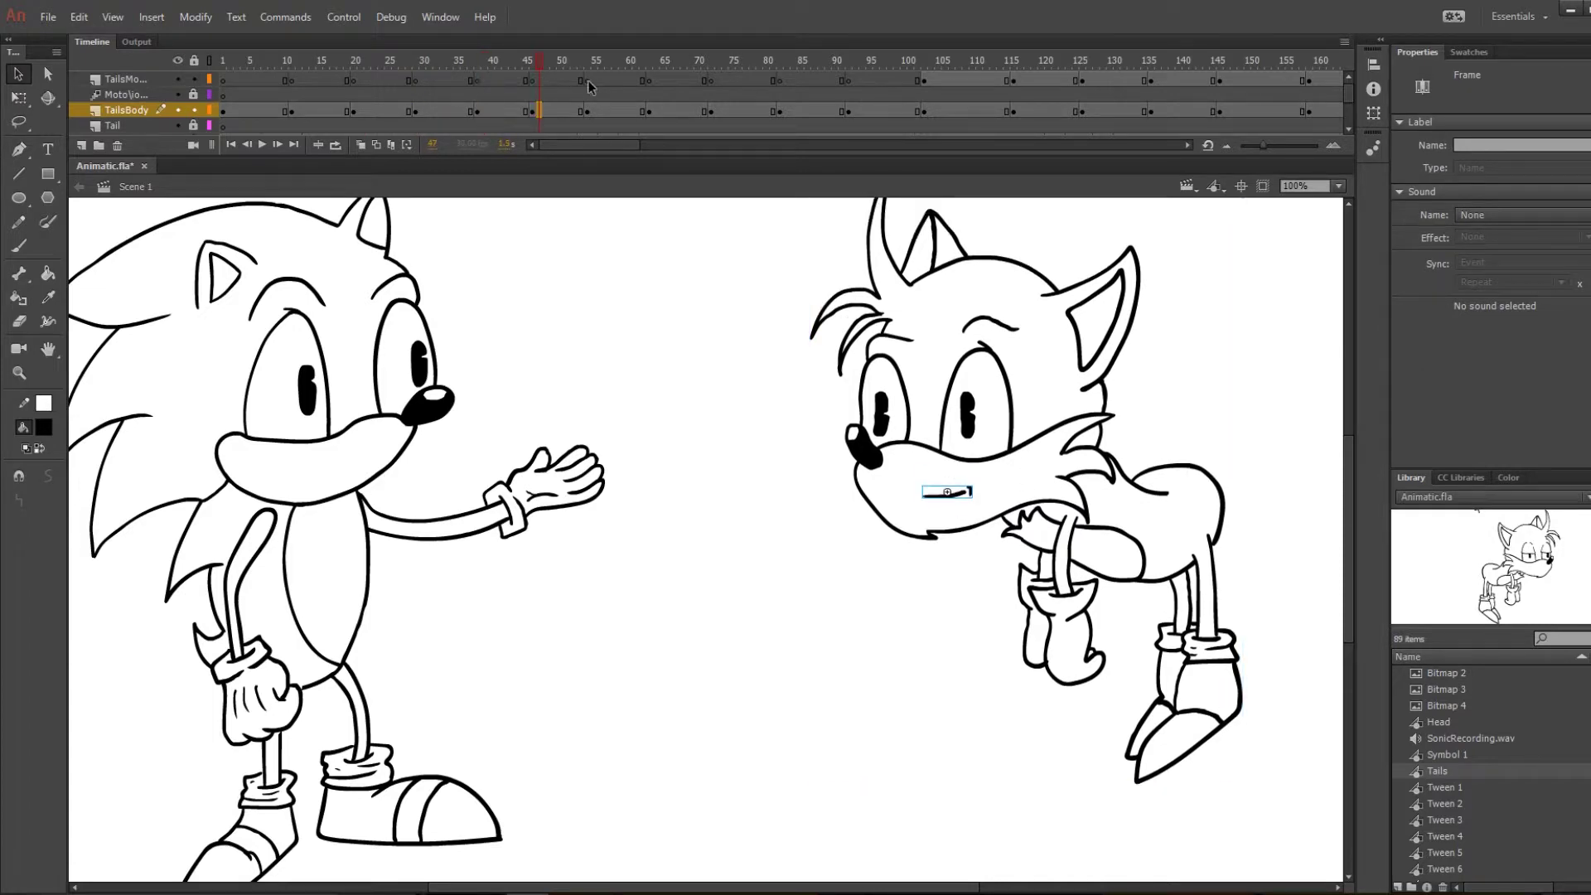
click(669, 111)
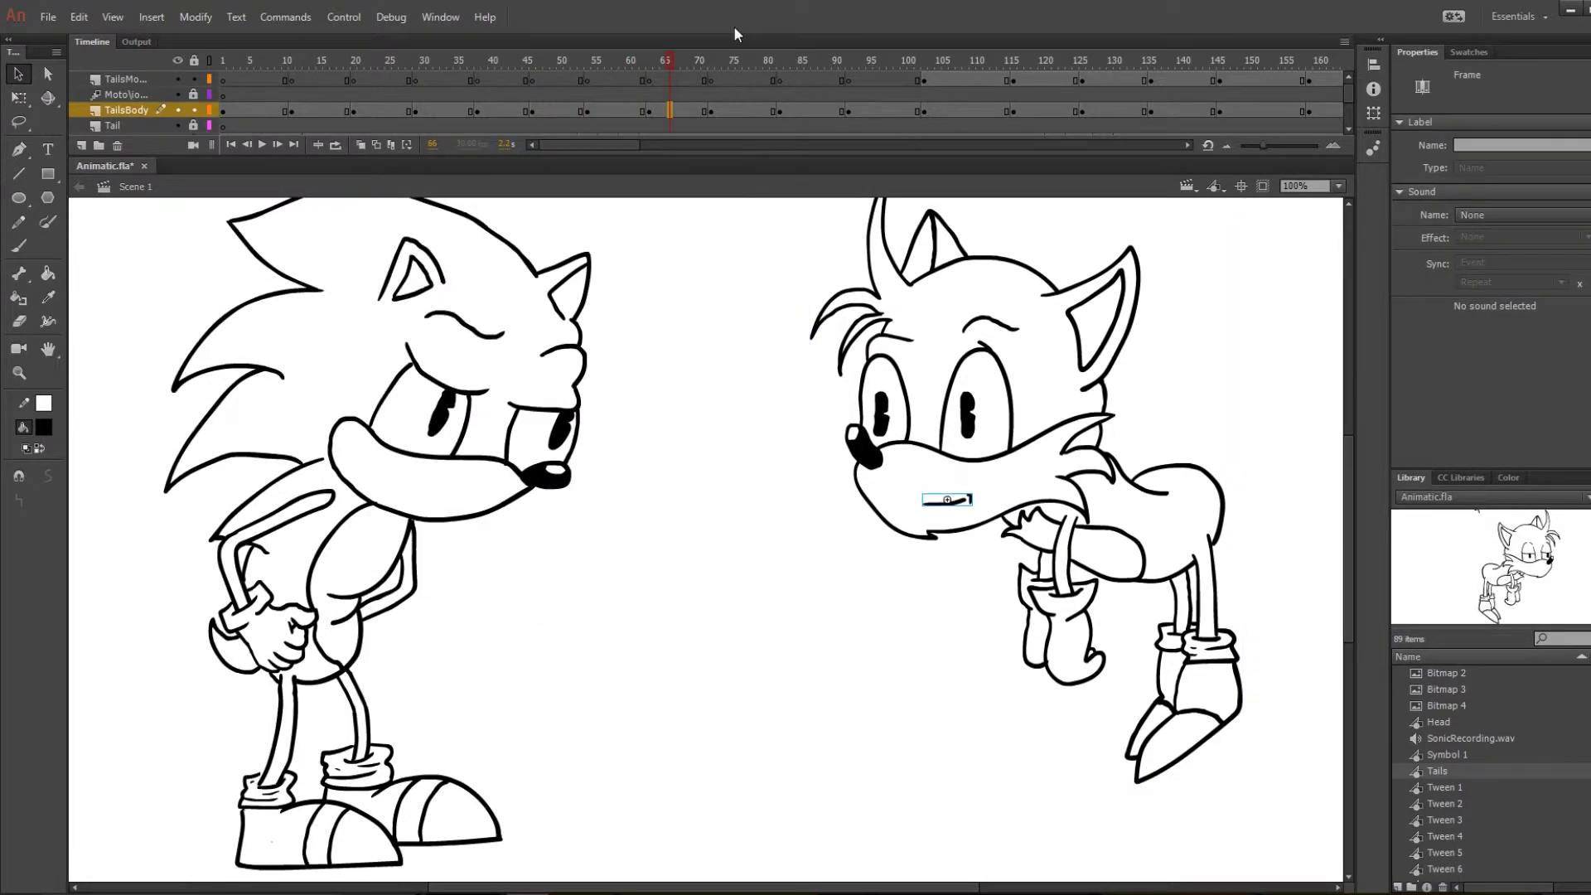
click(787, 80)
click(928, 81)
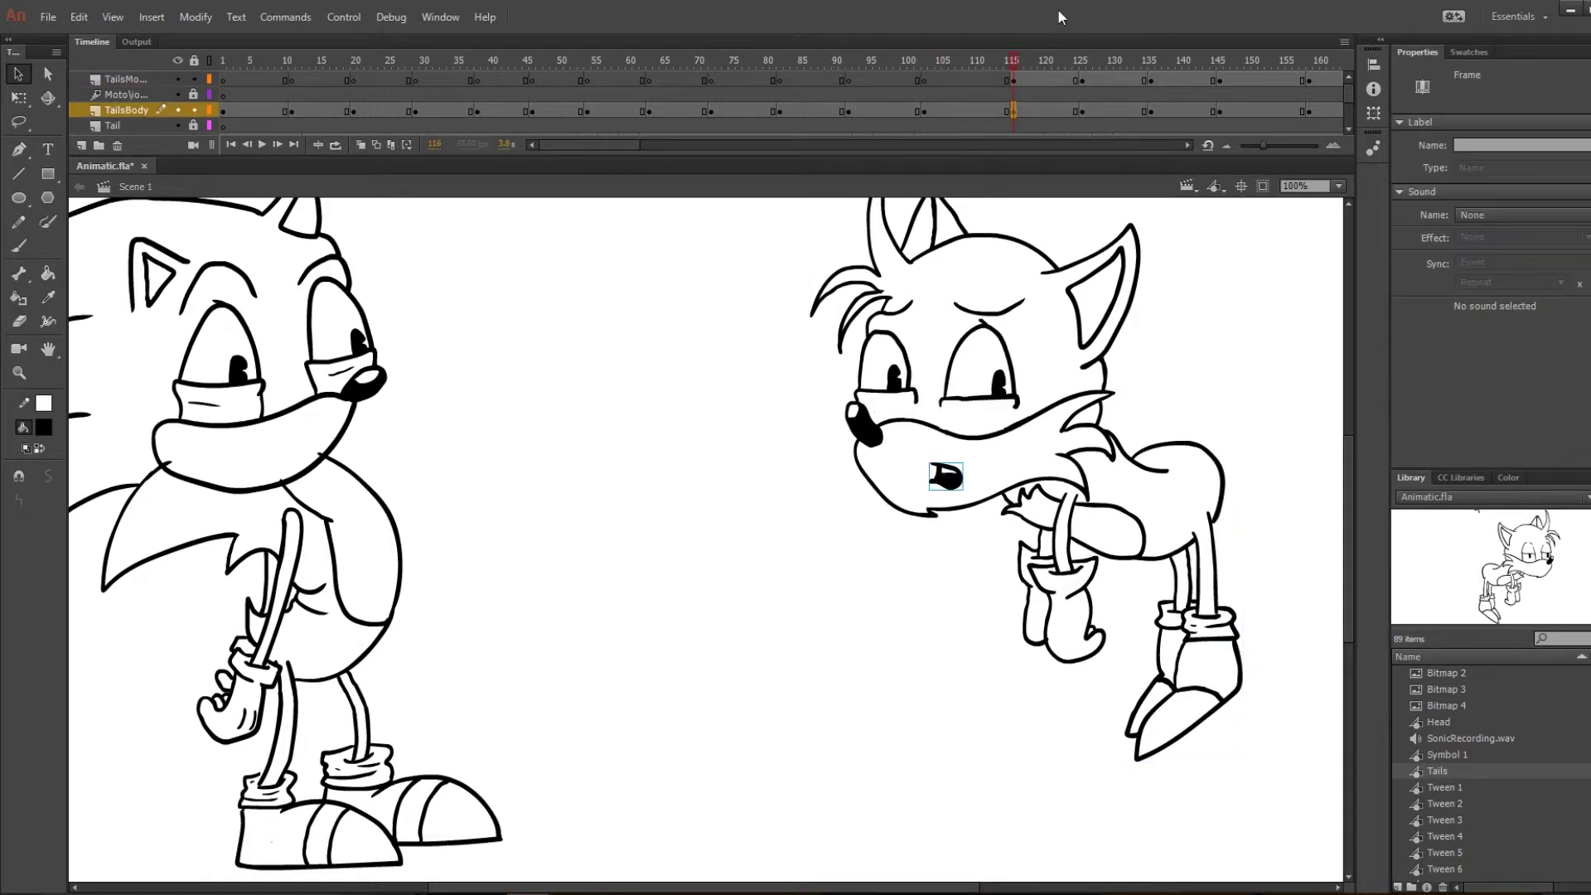
Transfer the mouth drawings in place to the TailsBody keyframes from frame 116 to about frame 186.
click(458, 62)
mouse_move(462, 82)
mouse_down()
mouse_move(539, 72)
mouse_move(455, 58)
mouse_up()
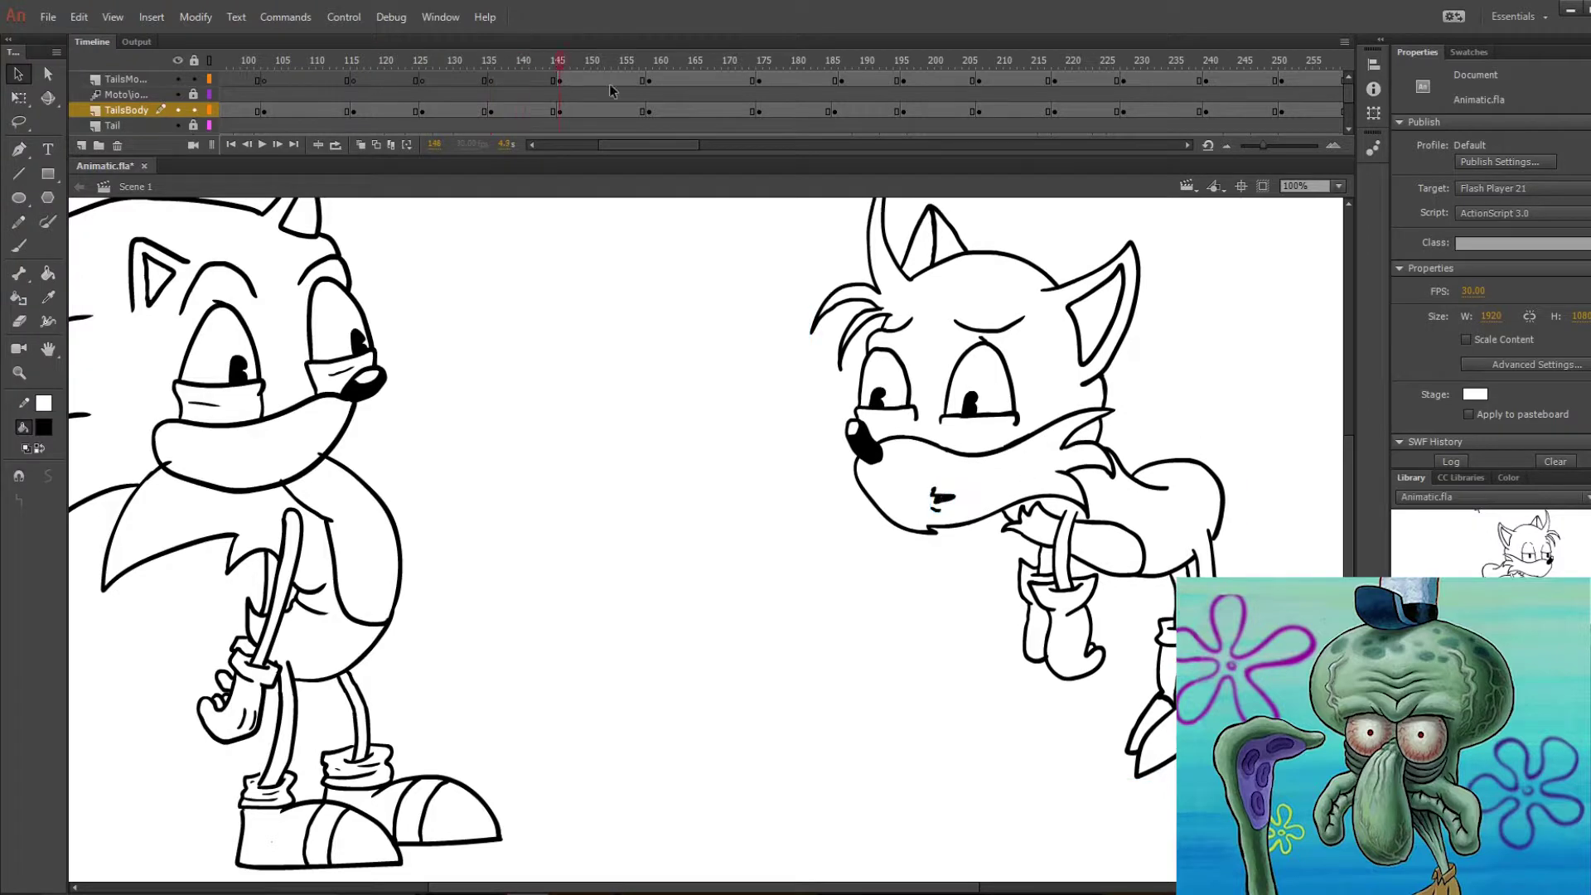
click(587, 110)
drag(618, 62, 841, 61)
click(853, 105)
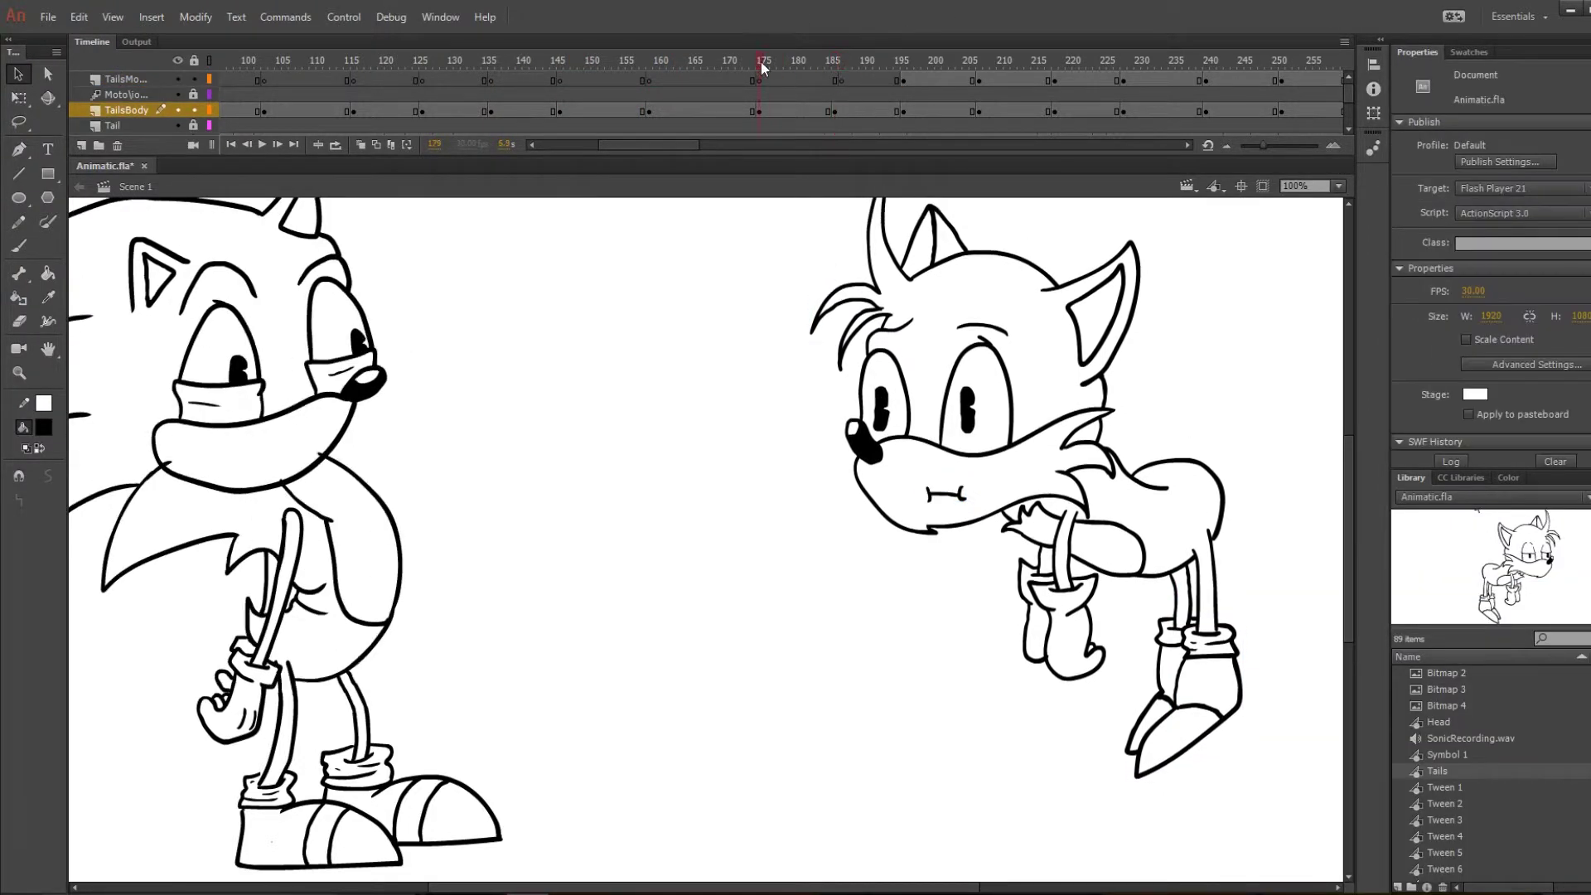
Transfer the remaining mouth drawings in place to the TailsBody keyframes from about frame 196 onward.
drag(703, 61, 953, 61)
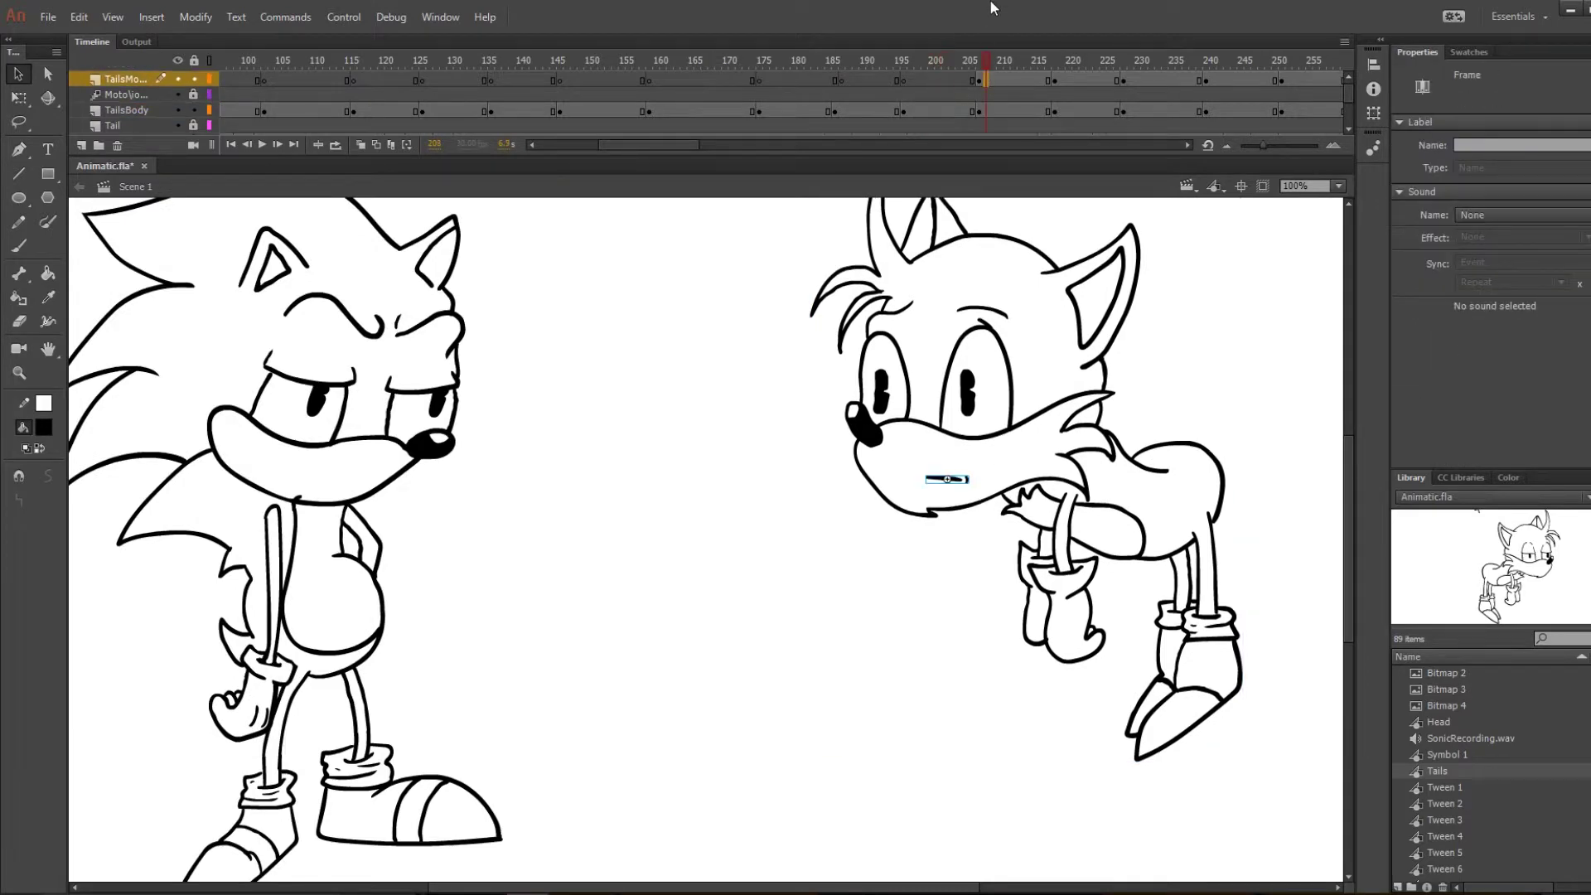
click(1067, 80)
key(Return)
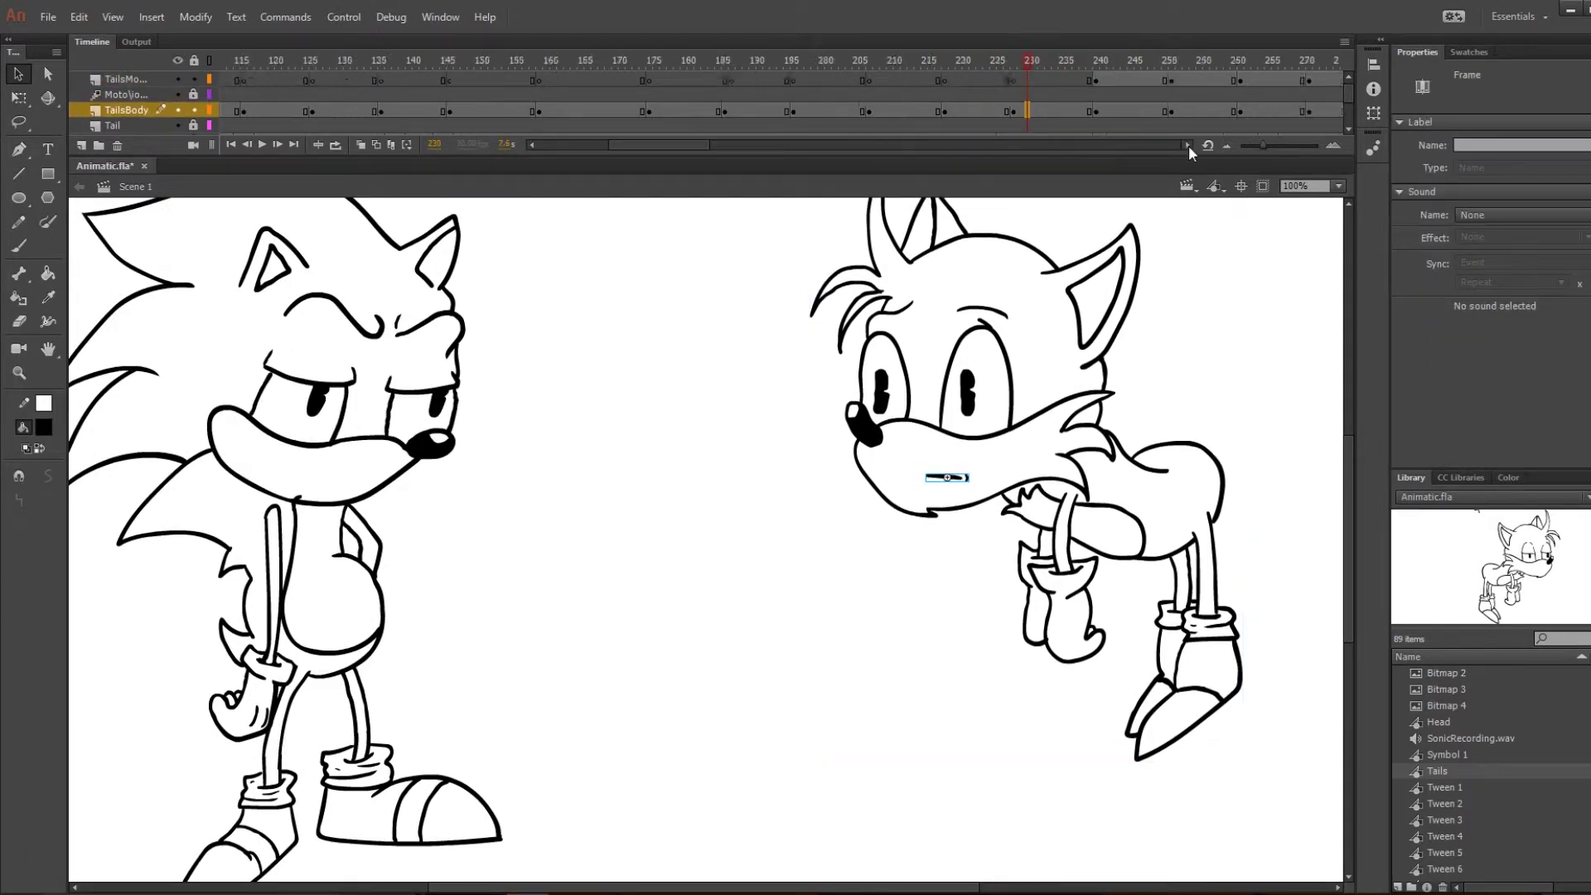
click(747, 81)
drag(747, 81, 1061, 71)
Create classic tweens between the TailsBody keyframes, which include the mouths, from frame 1 through the end of the bobbing section.
drag(738, 146, 638, 146)
right_click(380, 107)
right_click(657, 112)
right_click(778, 111)
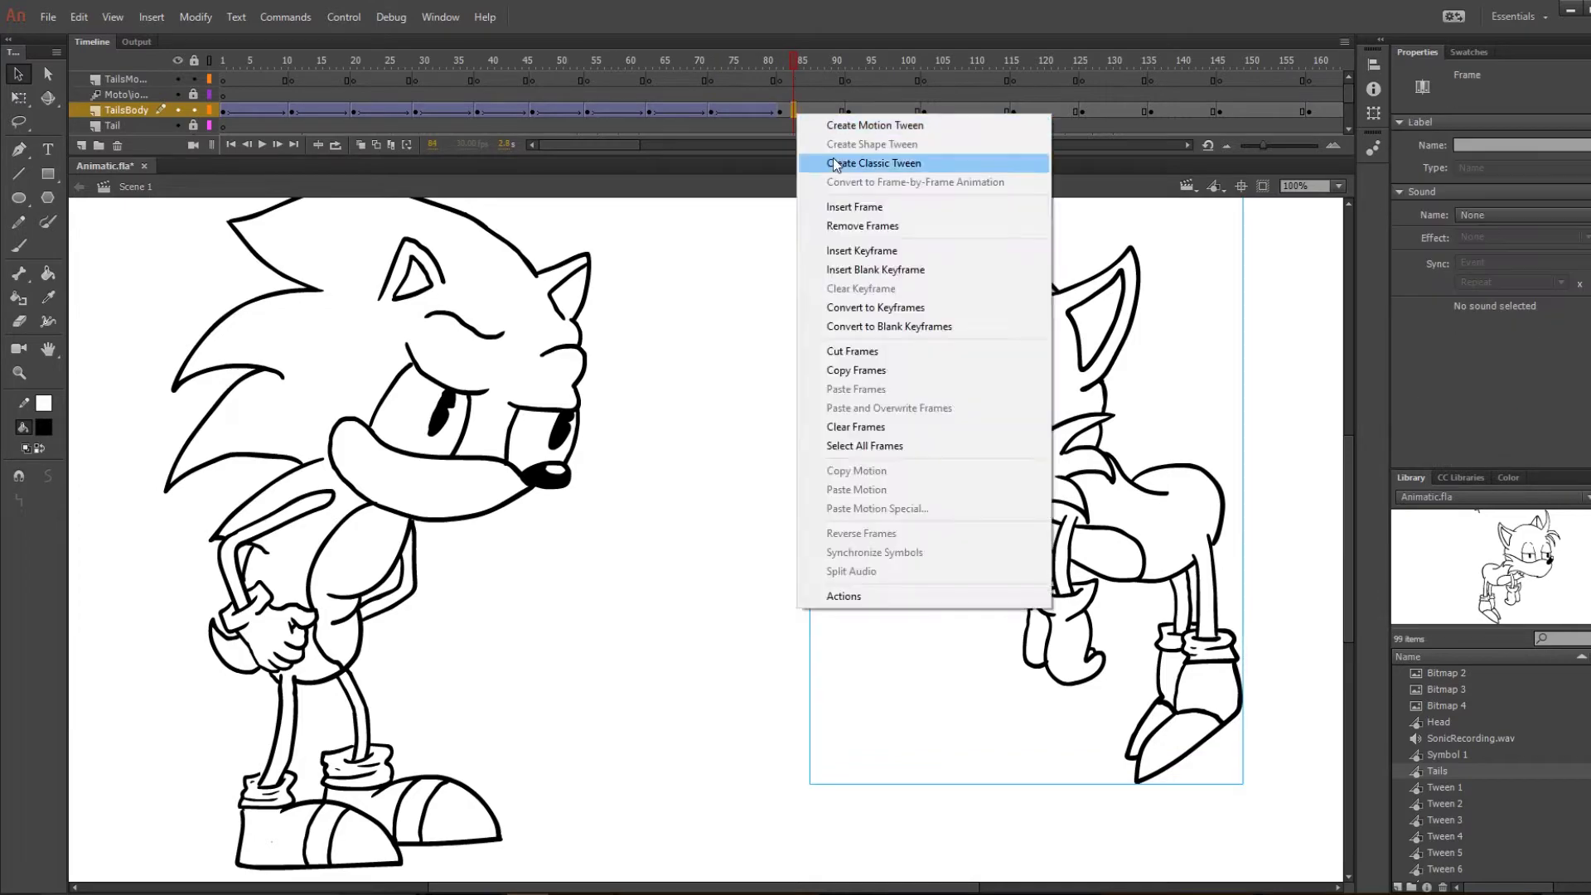
click(853, 162)
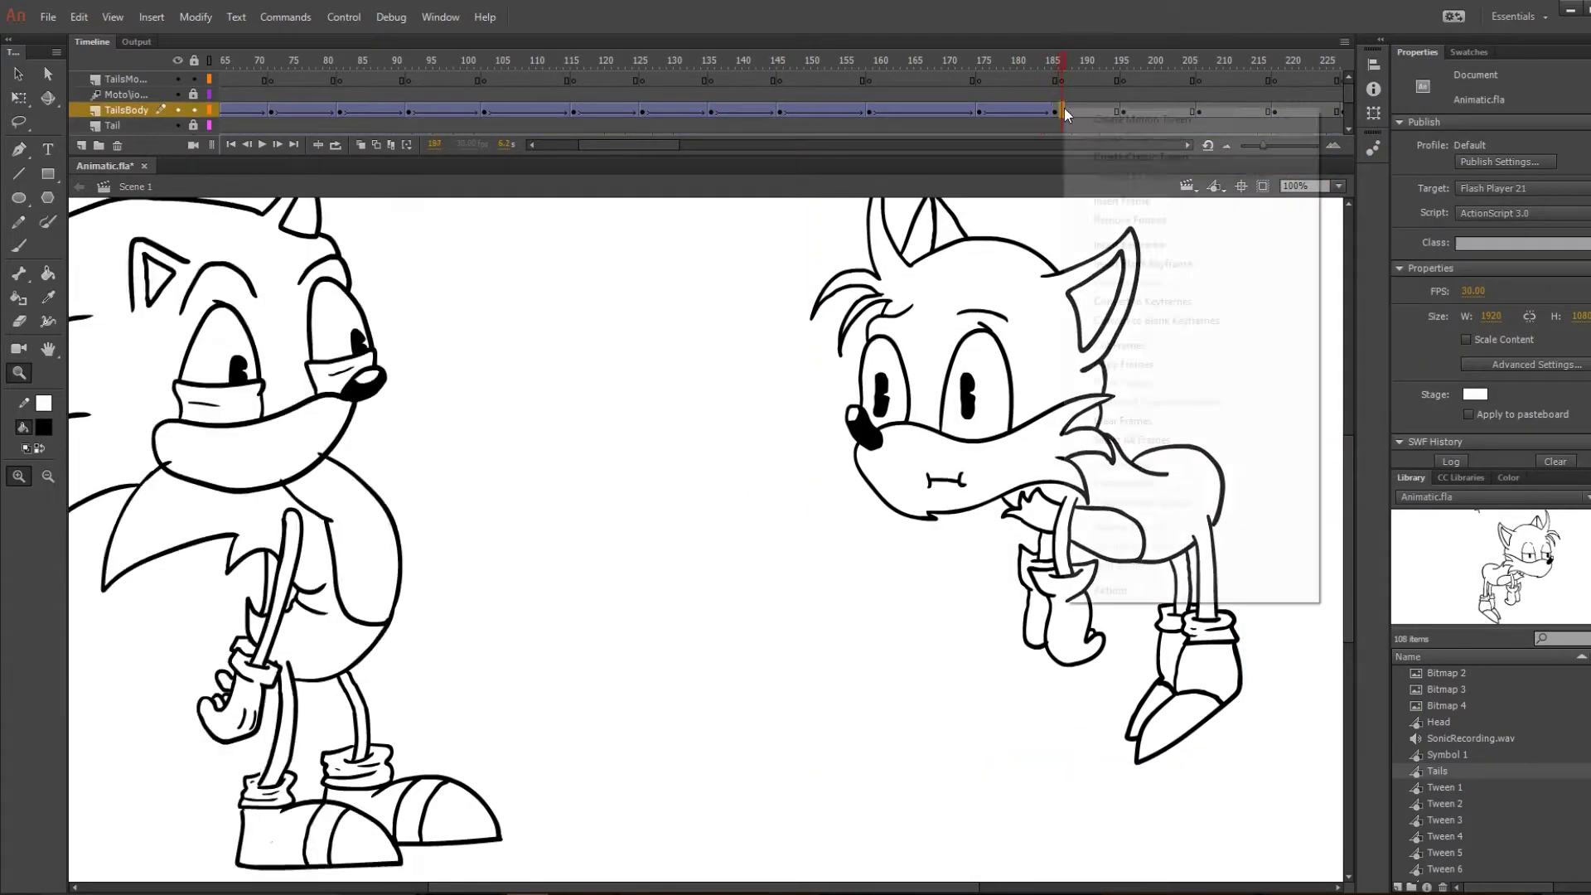
right_click(1285, 106)
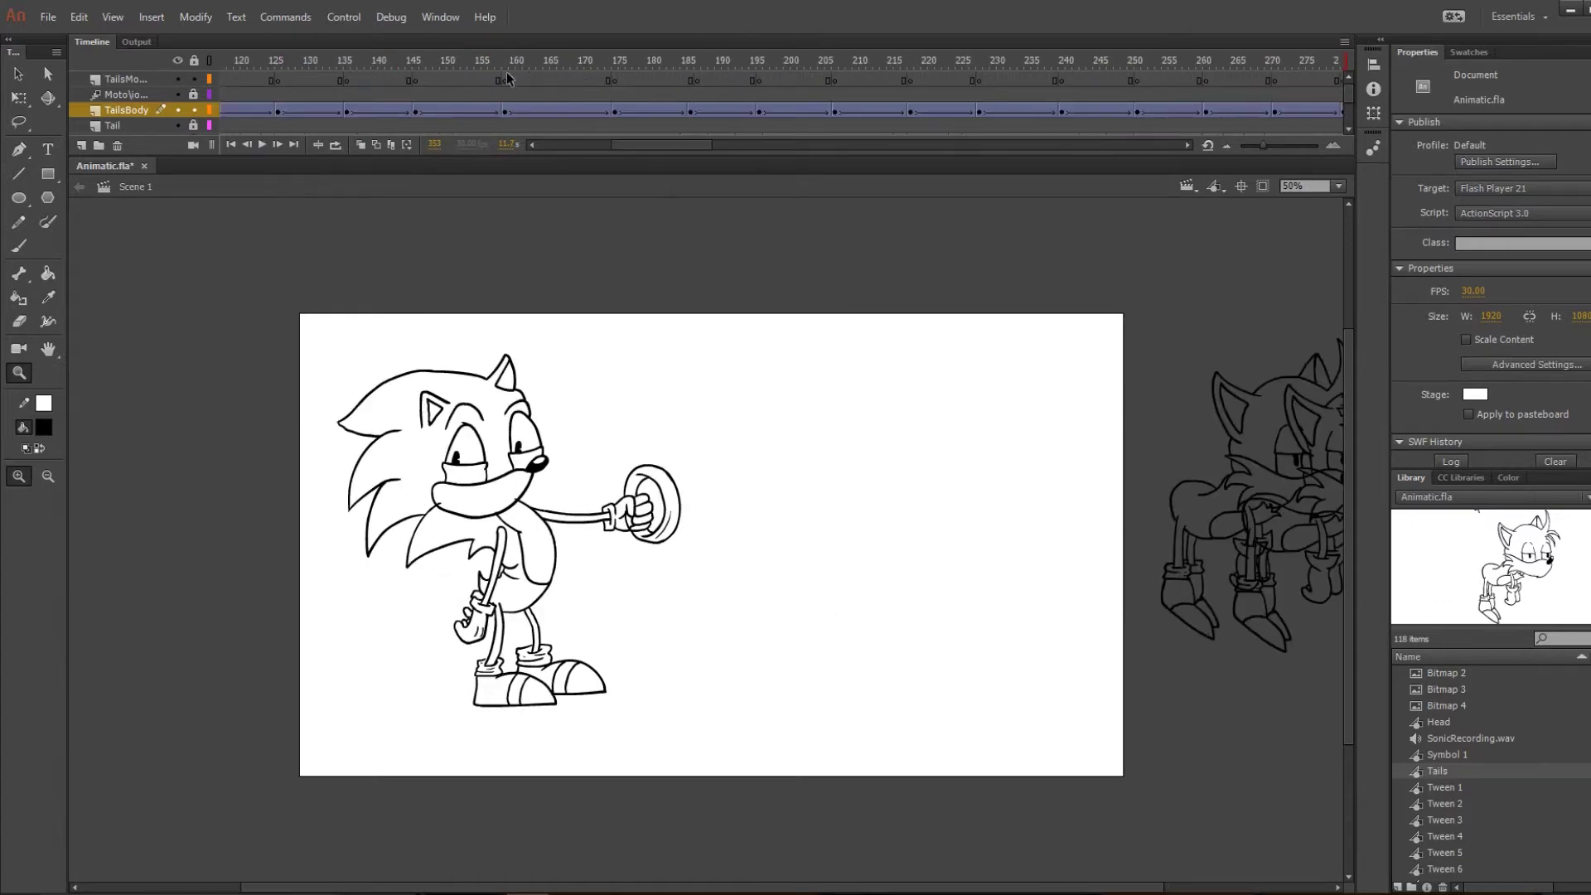
Scrub through the tweened scene and remove the classic tween at frame 75 of the TailsBody layer.
drag(313, 56, 698, 61)
right_click(728, 106)
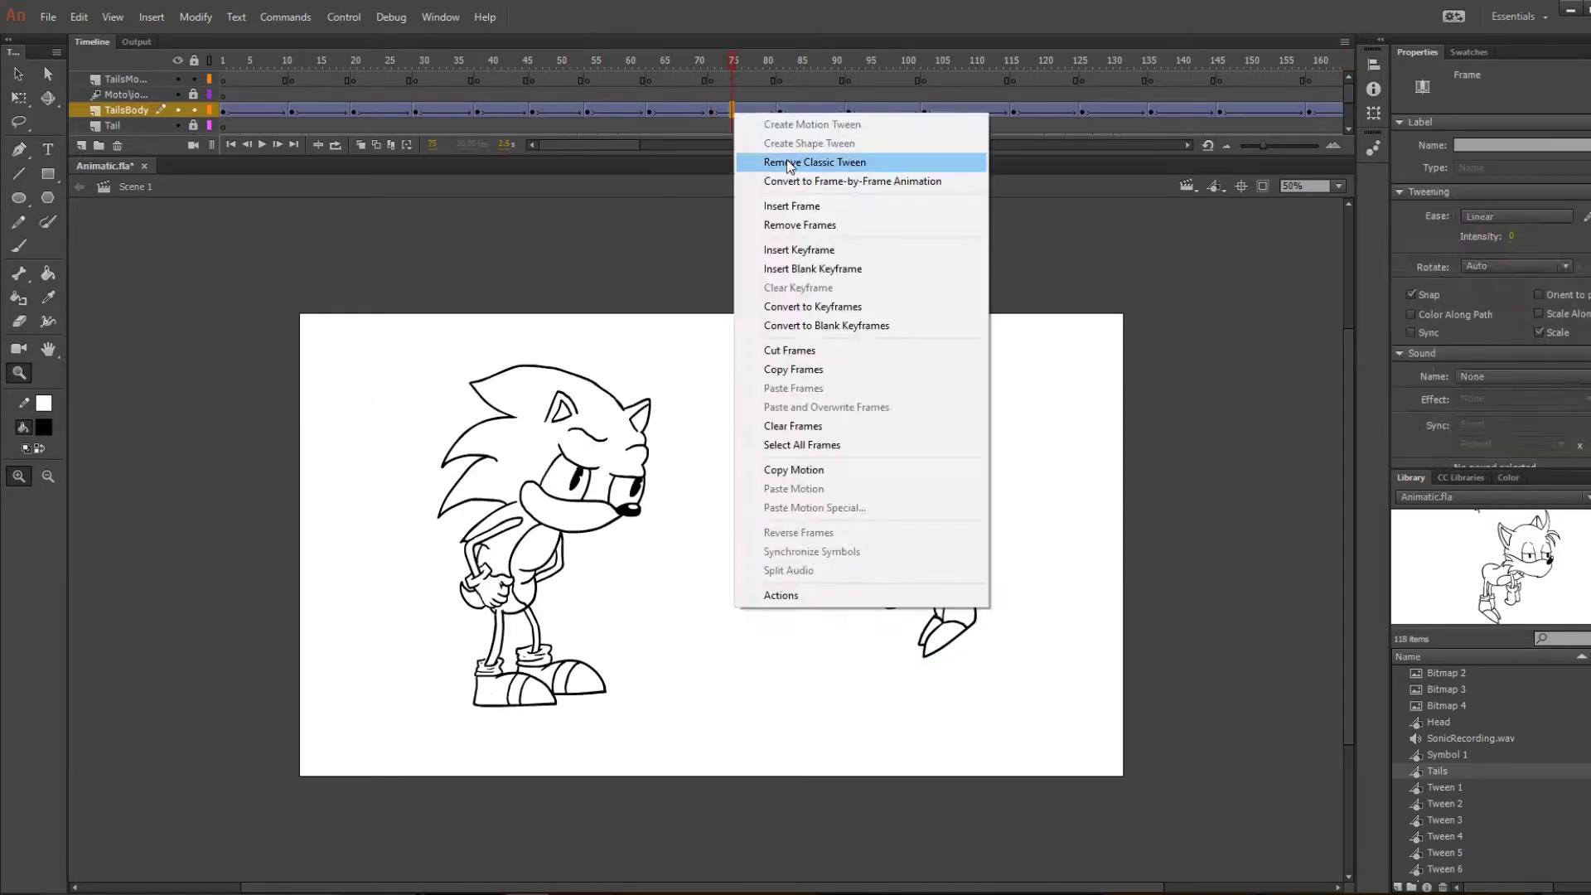
click(771, 157)
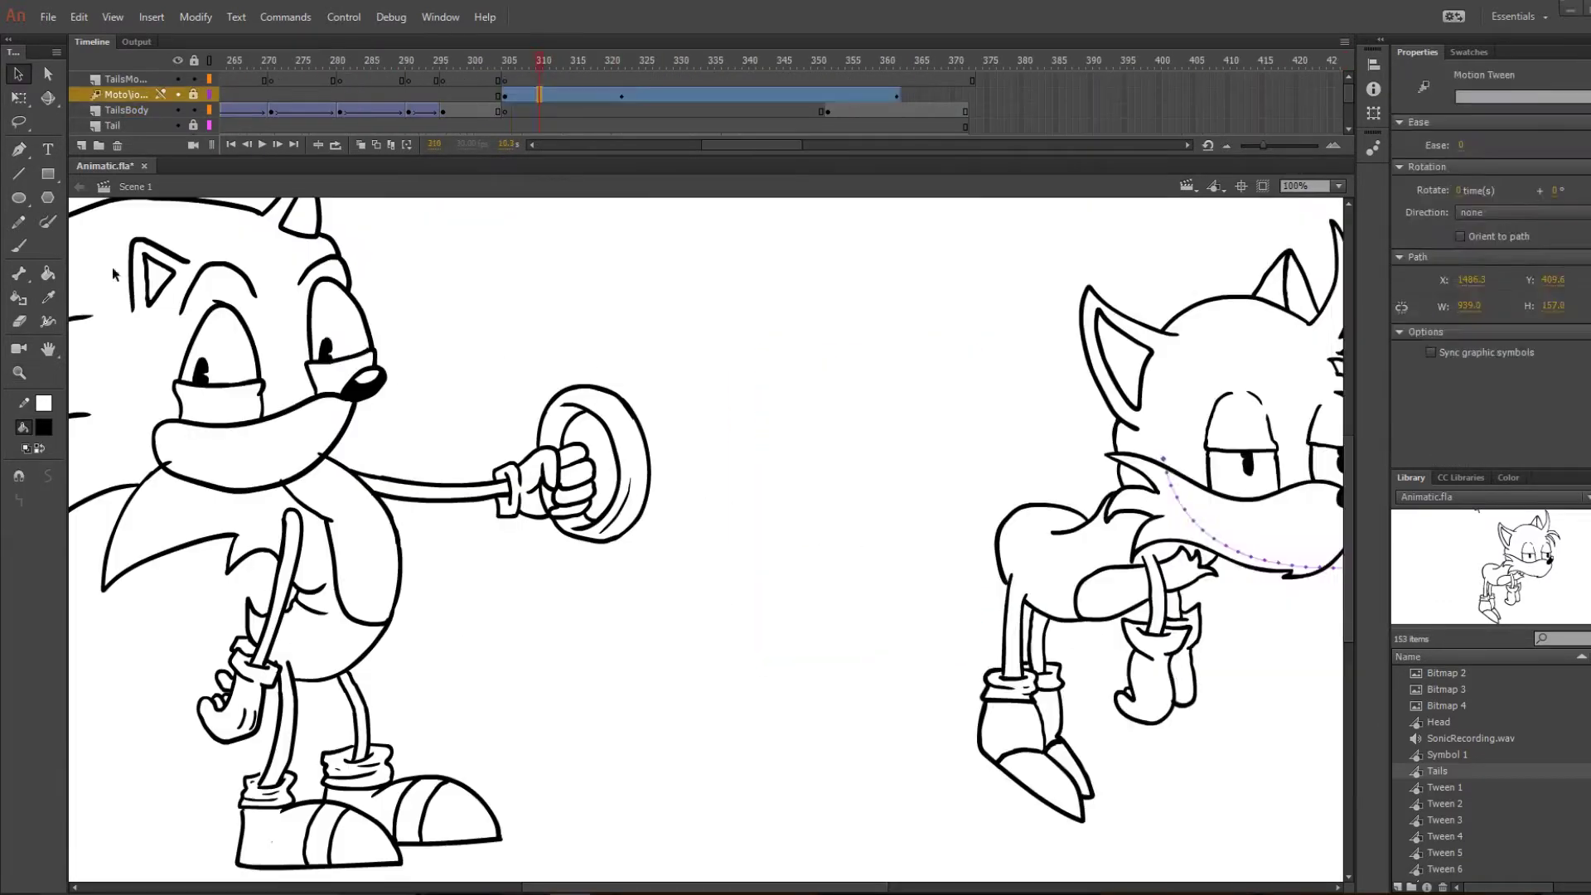
Paint a frowning mouth on Tails at frame 305 and create a motion tween, converting the drawing to a symbol.
click(507, 61)
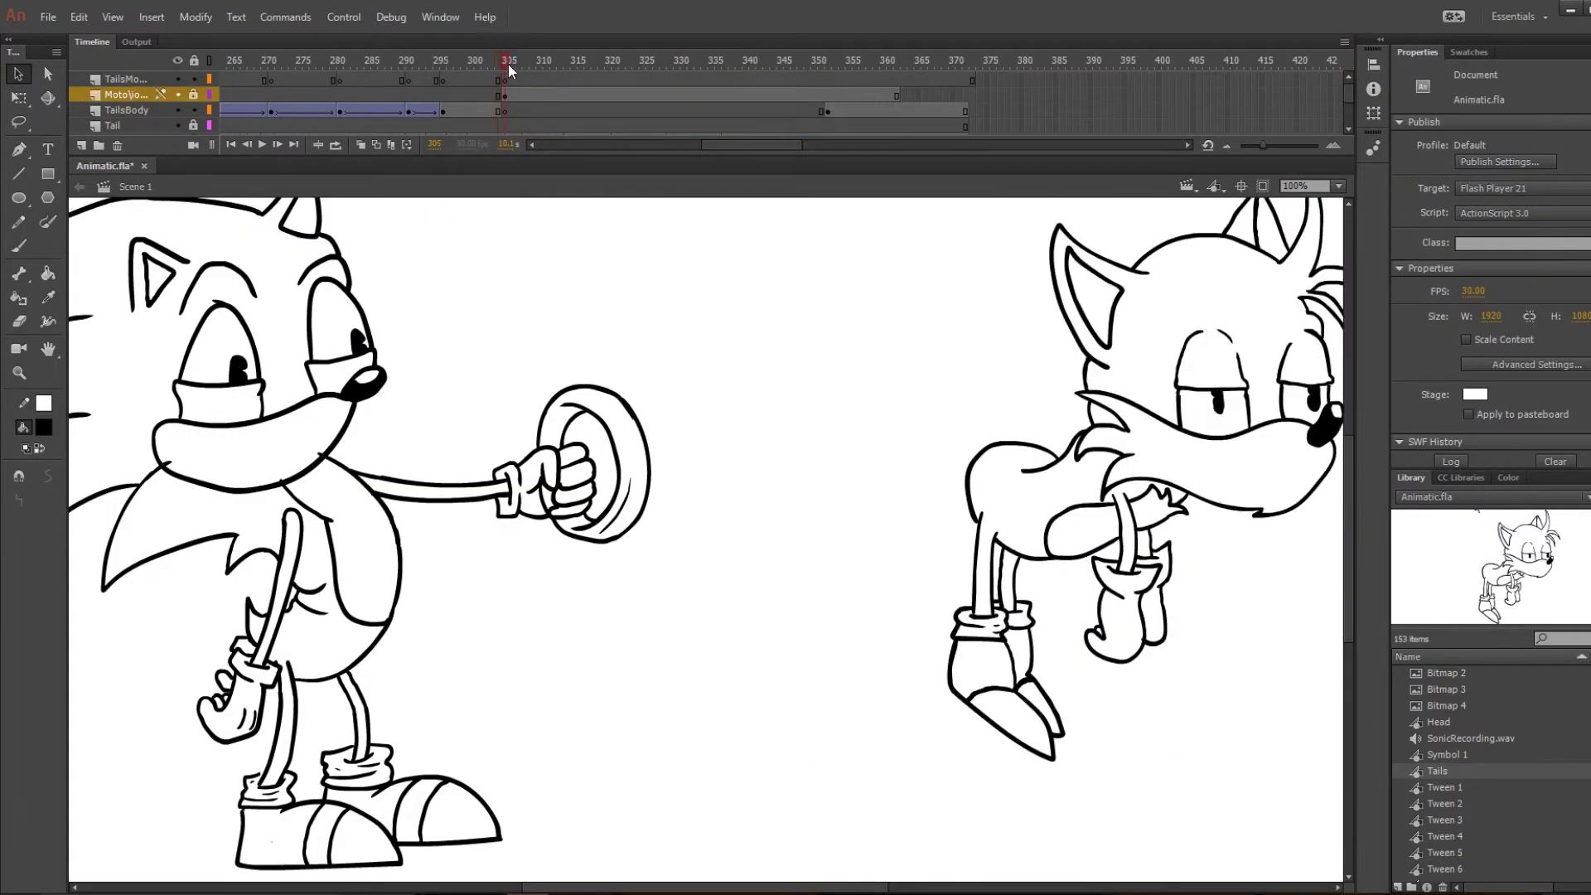
click(555, 92)
scroll(704, 538, right, 5)
key(b)
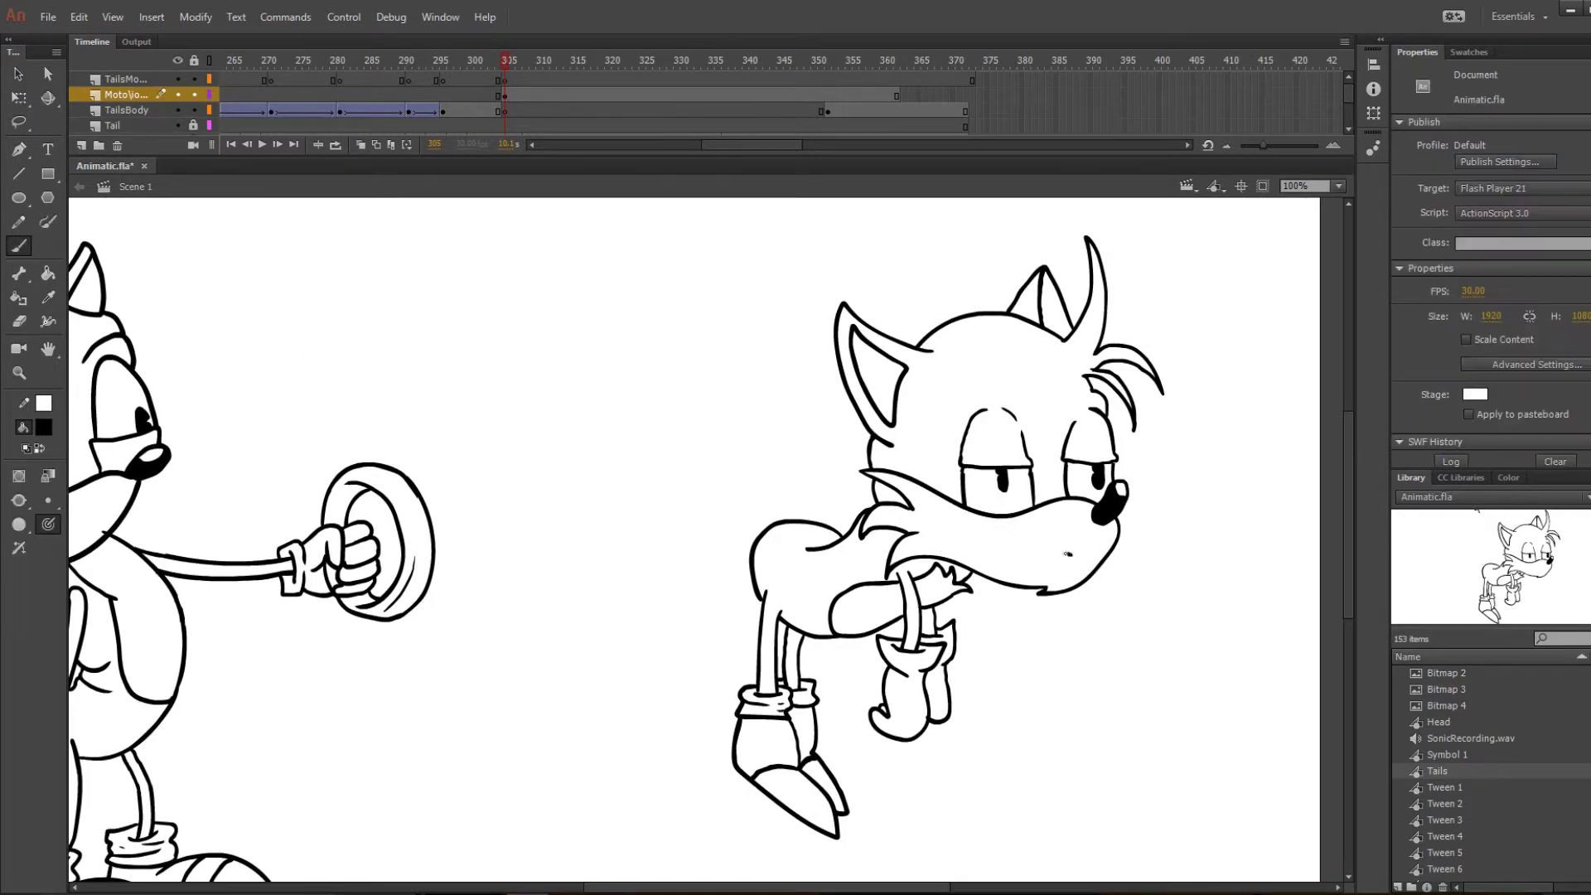
right_click(580, 94)
click(629, 103)
key(Return)
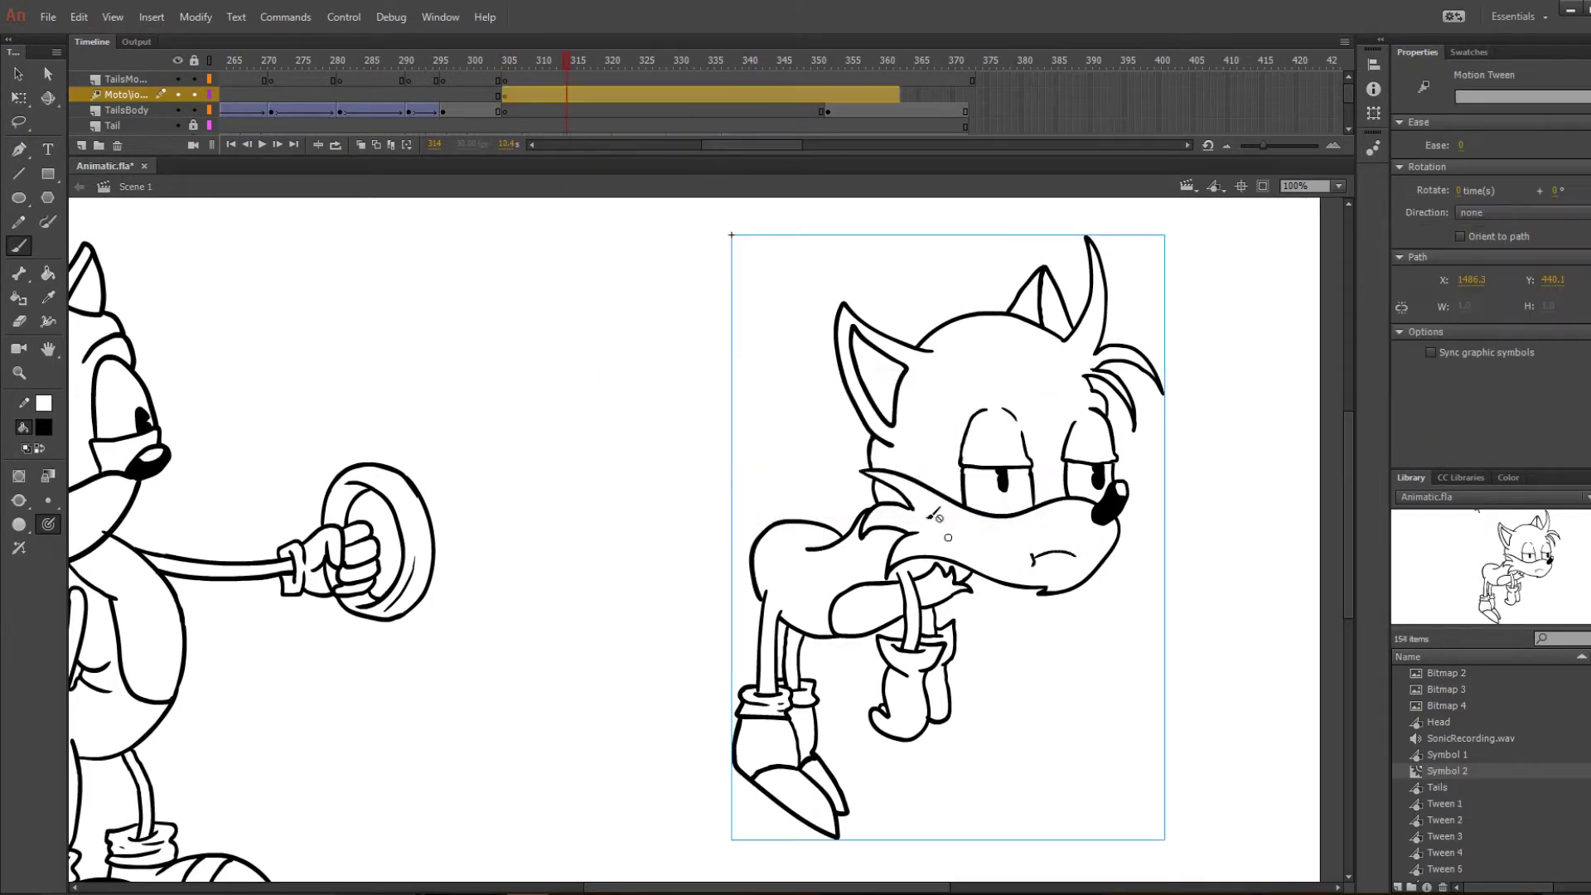
Try to shape Tails' exit path by placing him at frames 326, 344 and 362, ending off the stage.
key(ctrl+minus)
drag(504, 55, 676, 55)
key(v)
drag(868, 507, 998, 555)
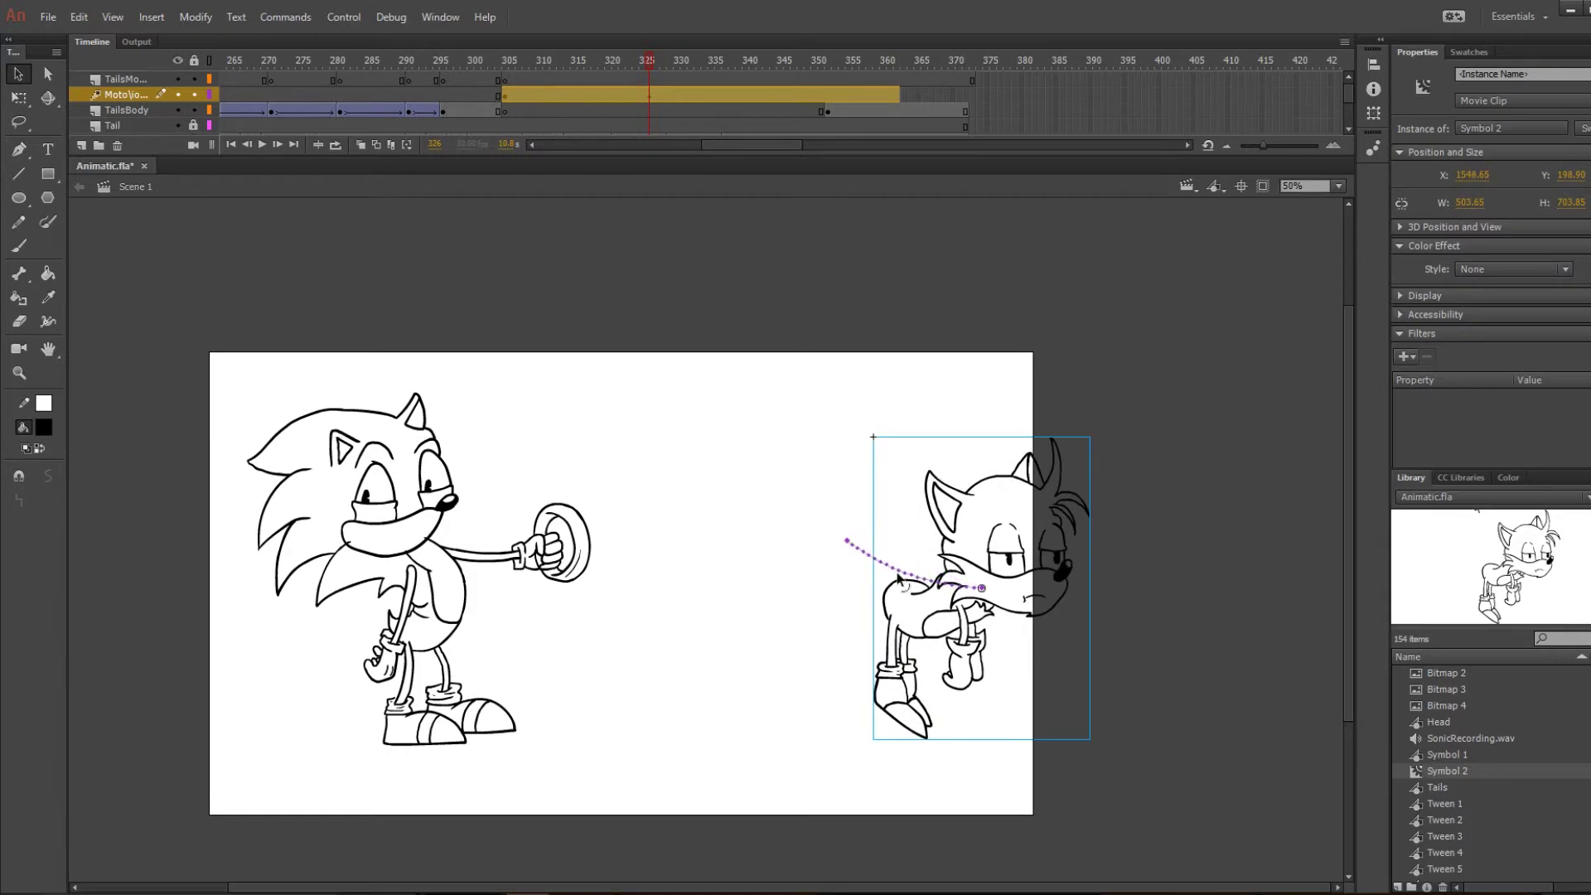
click(772, 58)
drag(904, 624, 1042, 509)
click(895, 58)
drag(1063, 411, 1203, 479)
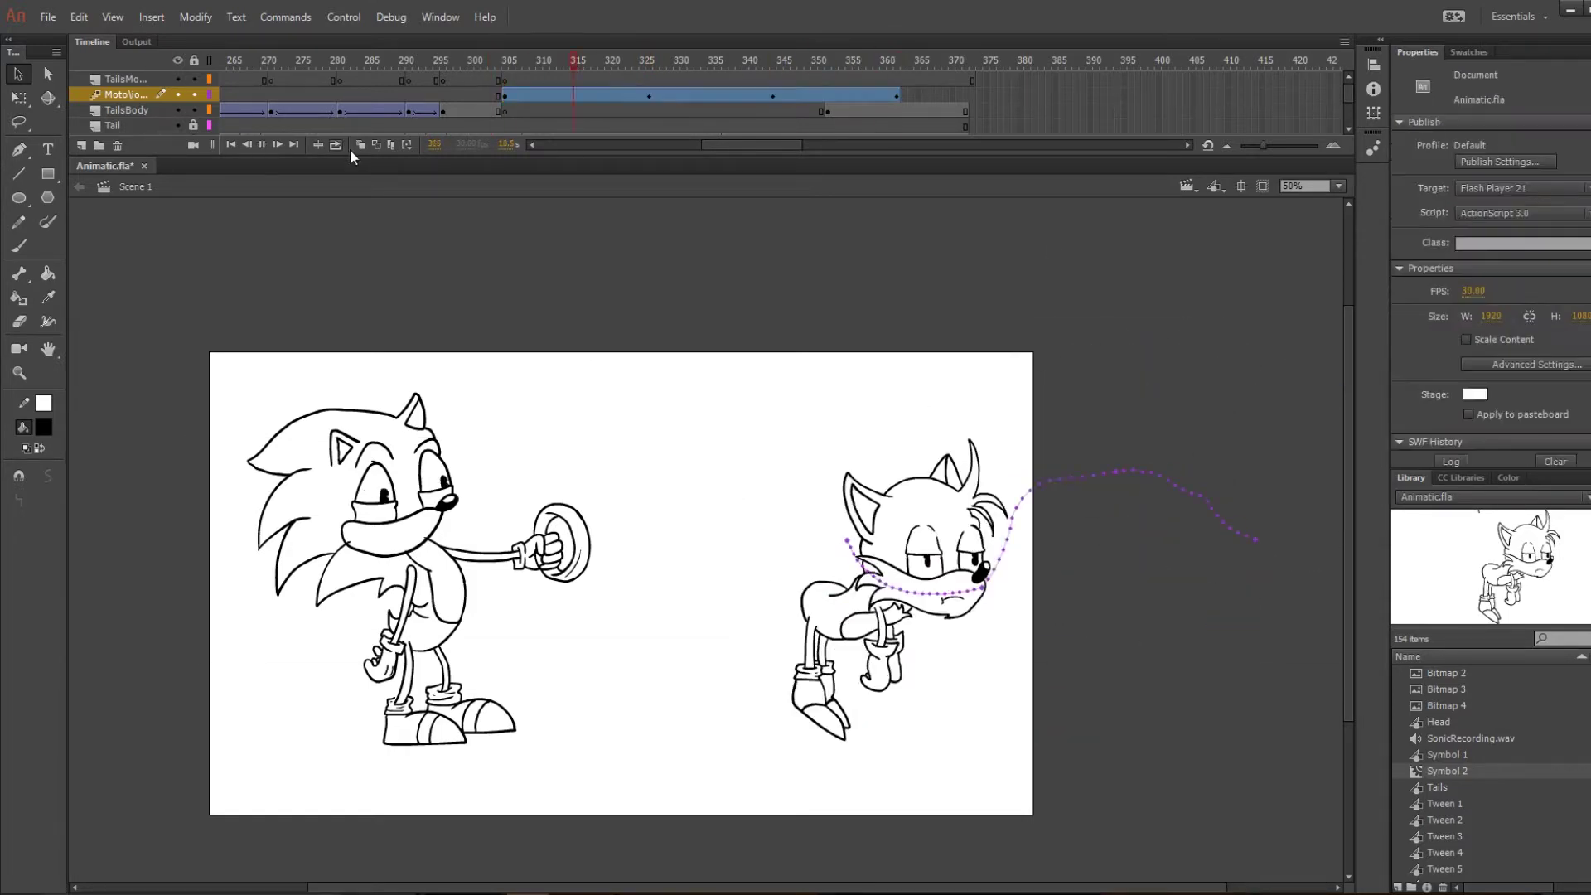
Reposition Tails at frame 326, extend his exit path off the stage's right side, and play back the motion.
click(648, 58)
drag(946, 578, 1029, 577)
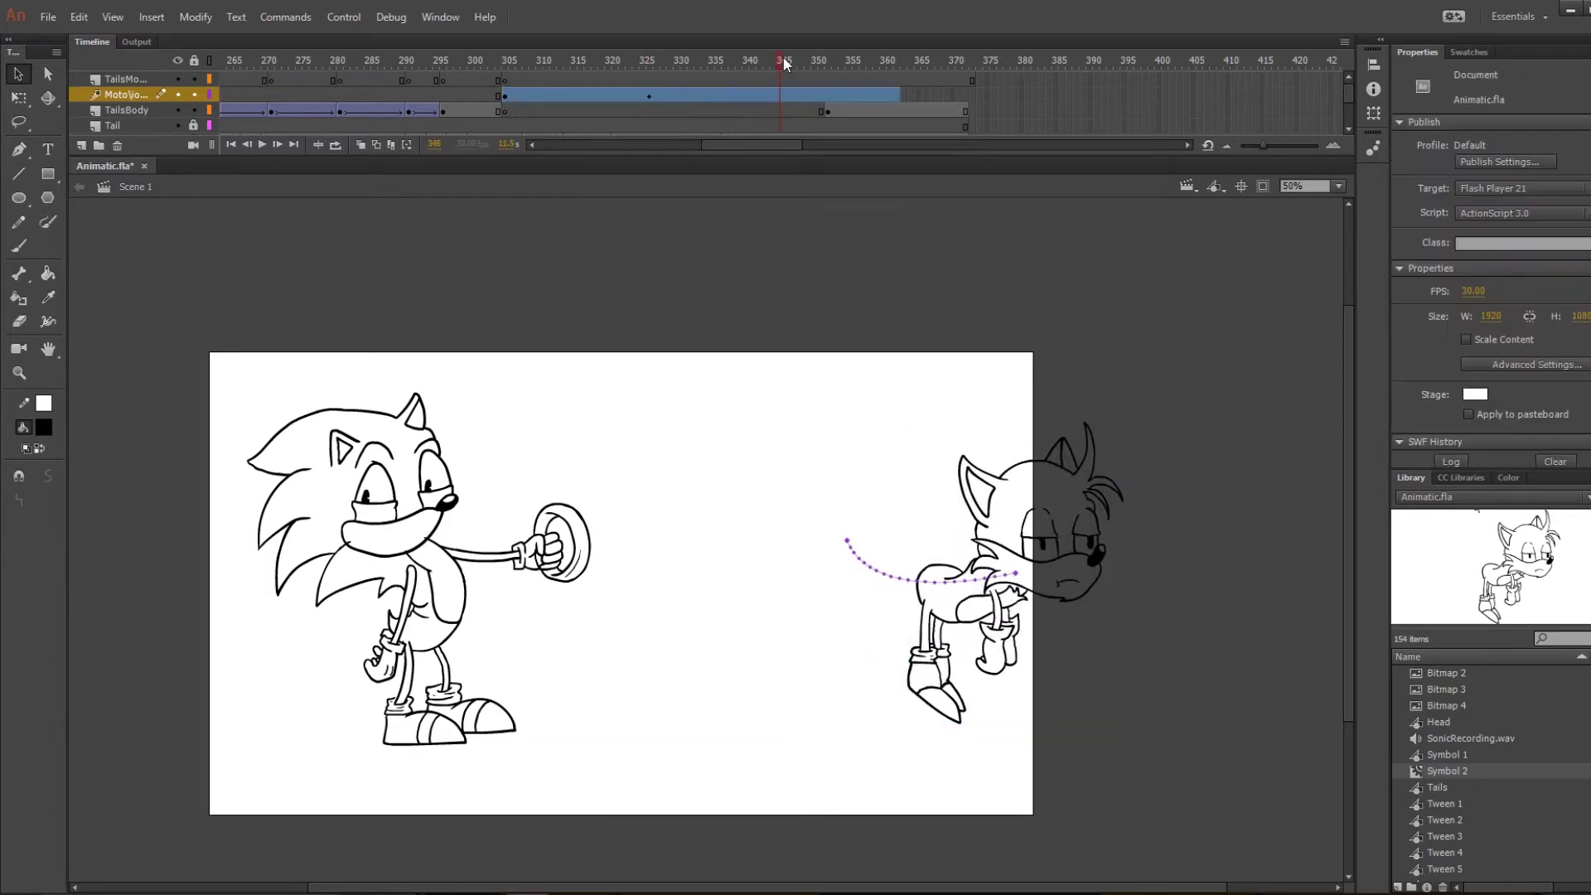
click(802, 60)
click(262, 144)
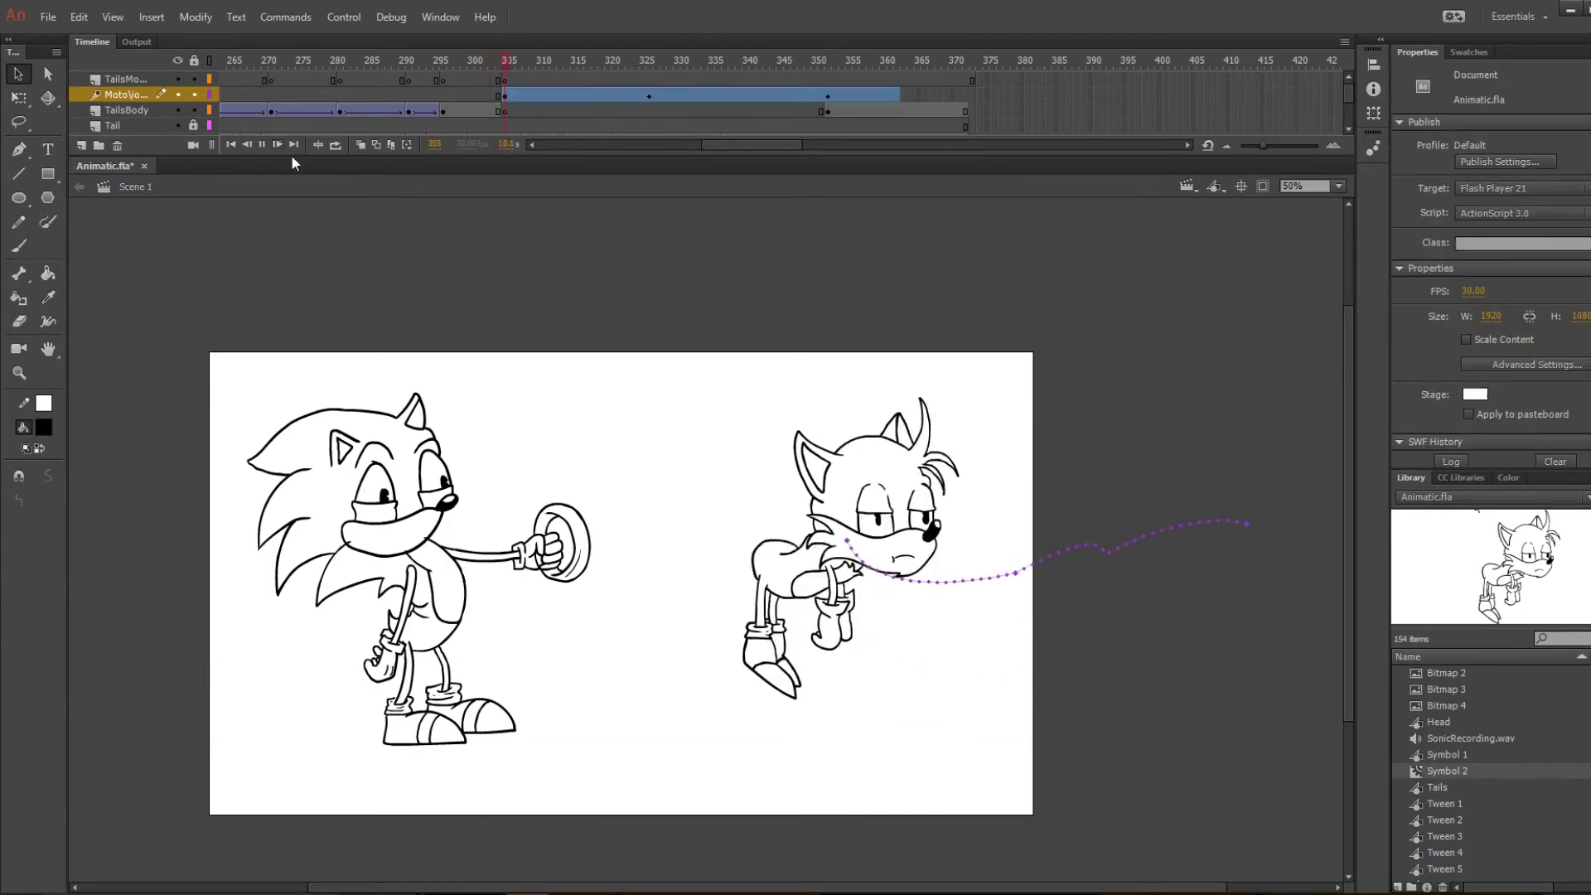
Insert a blank keyframe at frame 301 on the TailsBody layer and show the neighbouring poses with onion skinning.
click(474, 60)
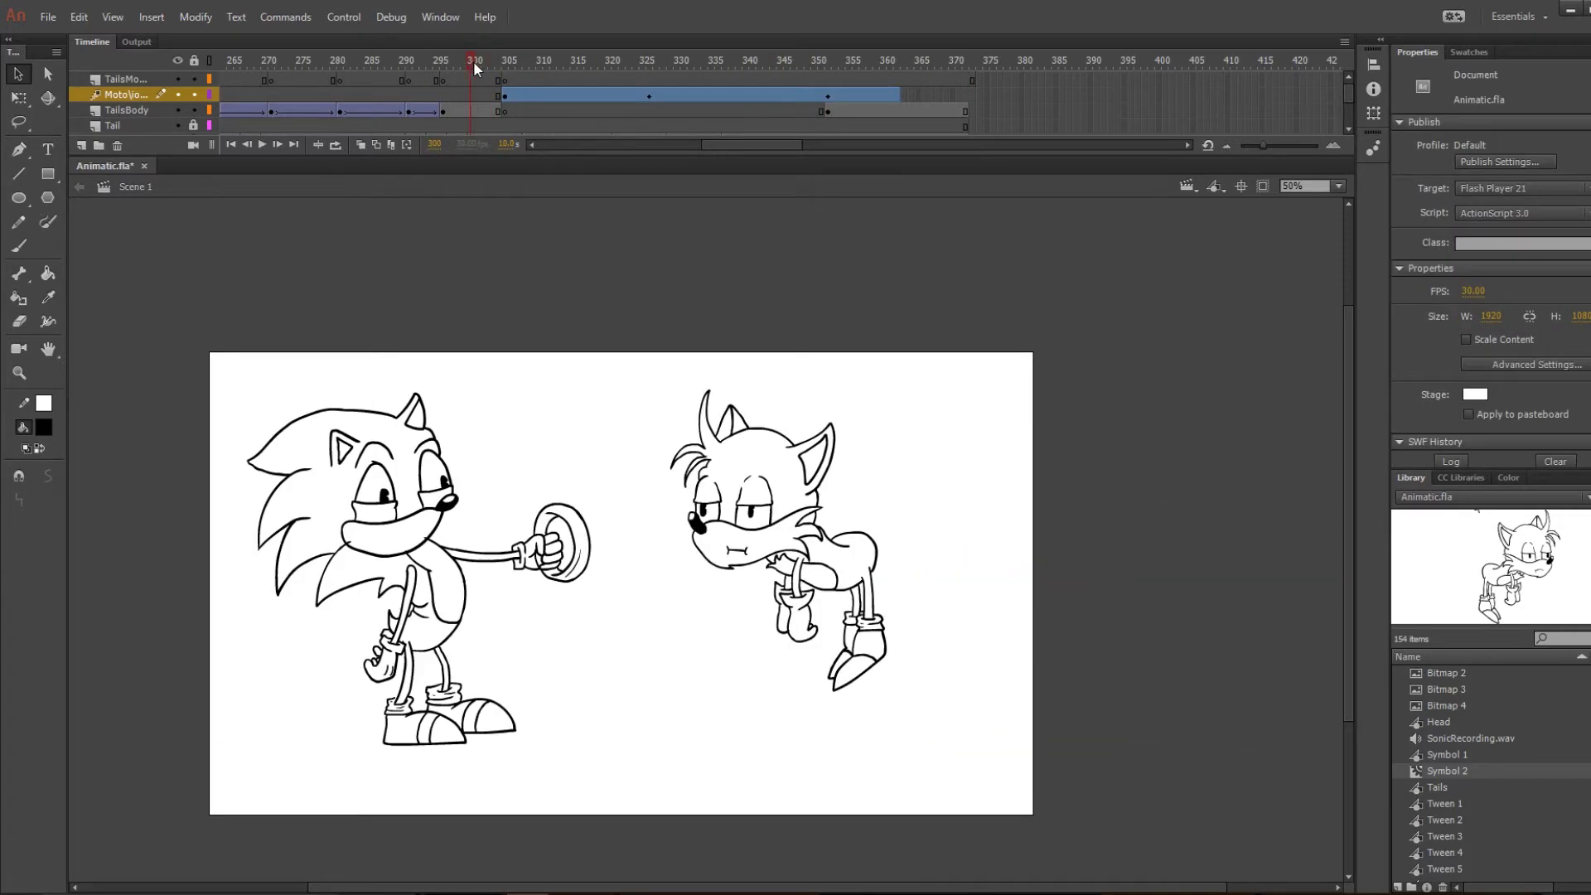
click(477, 109)
key(F7)
key(alt+shift+o)
key(ctrl+1)
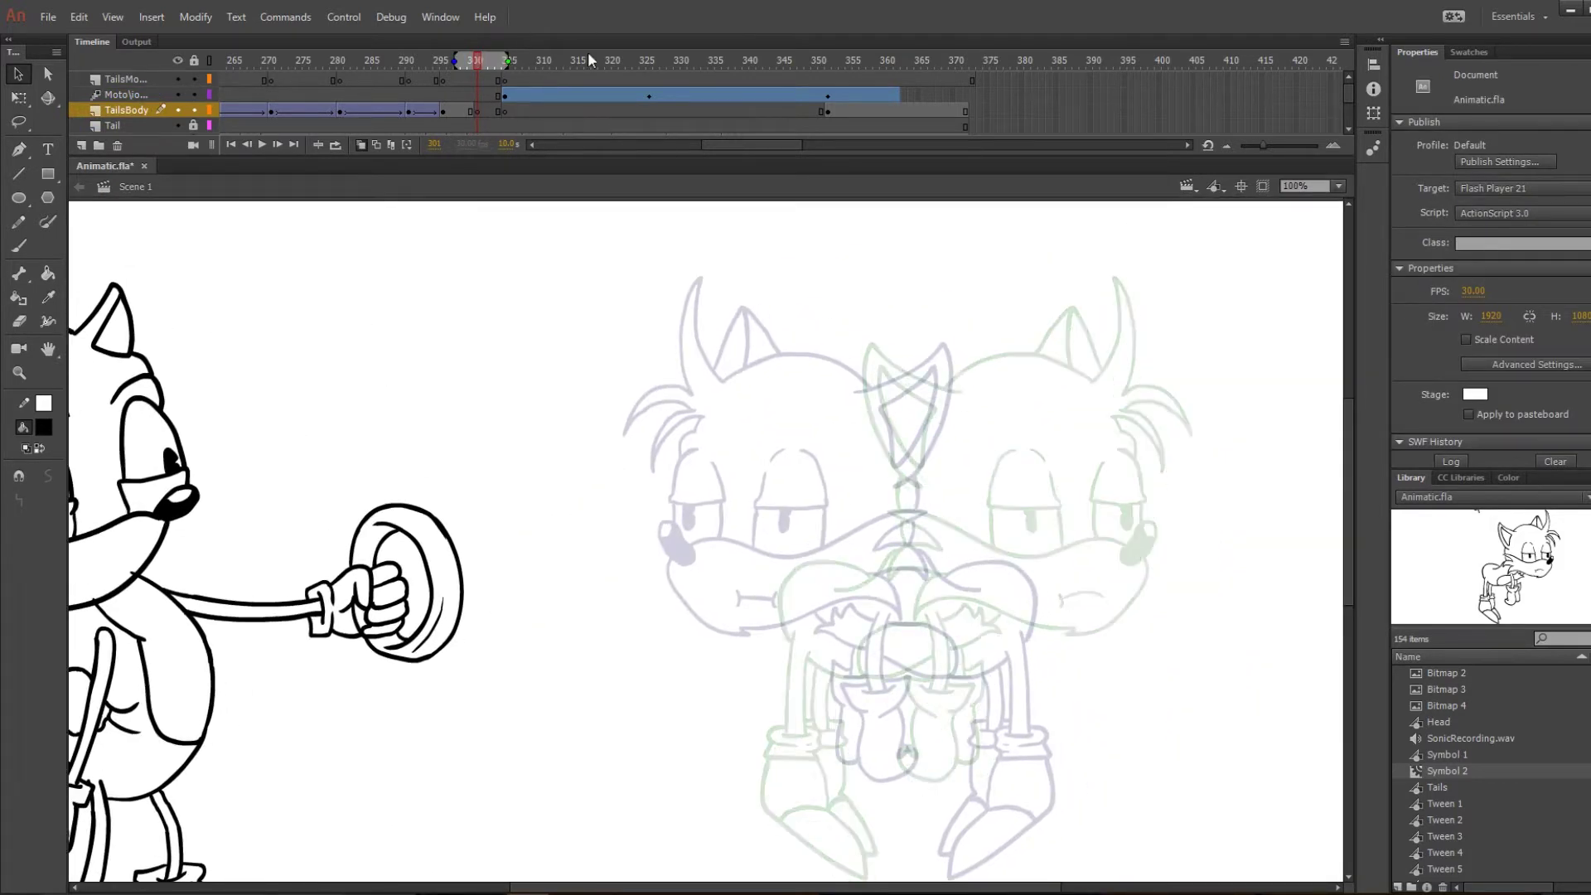
Paint Tails' in-between head turn at frame 301, with hair, ears, half-closed eyes, nose, muzzle and frowning mouth.
key(b)
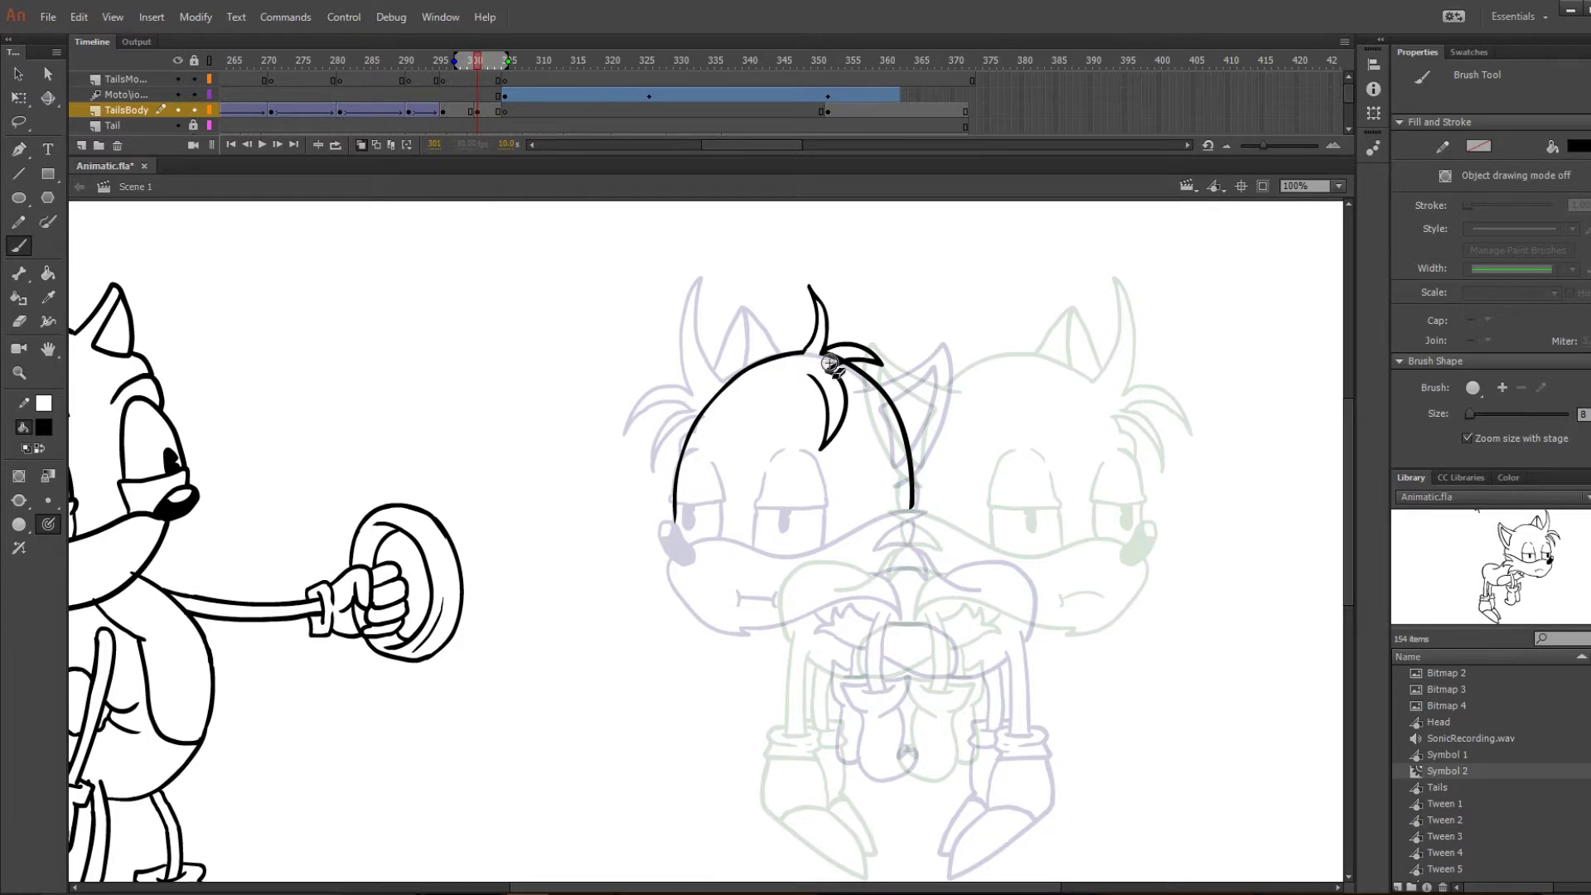
drag(880, 386, 909, 454)
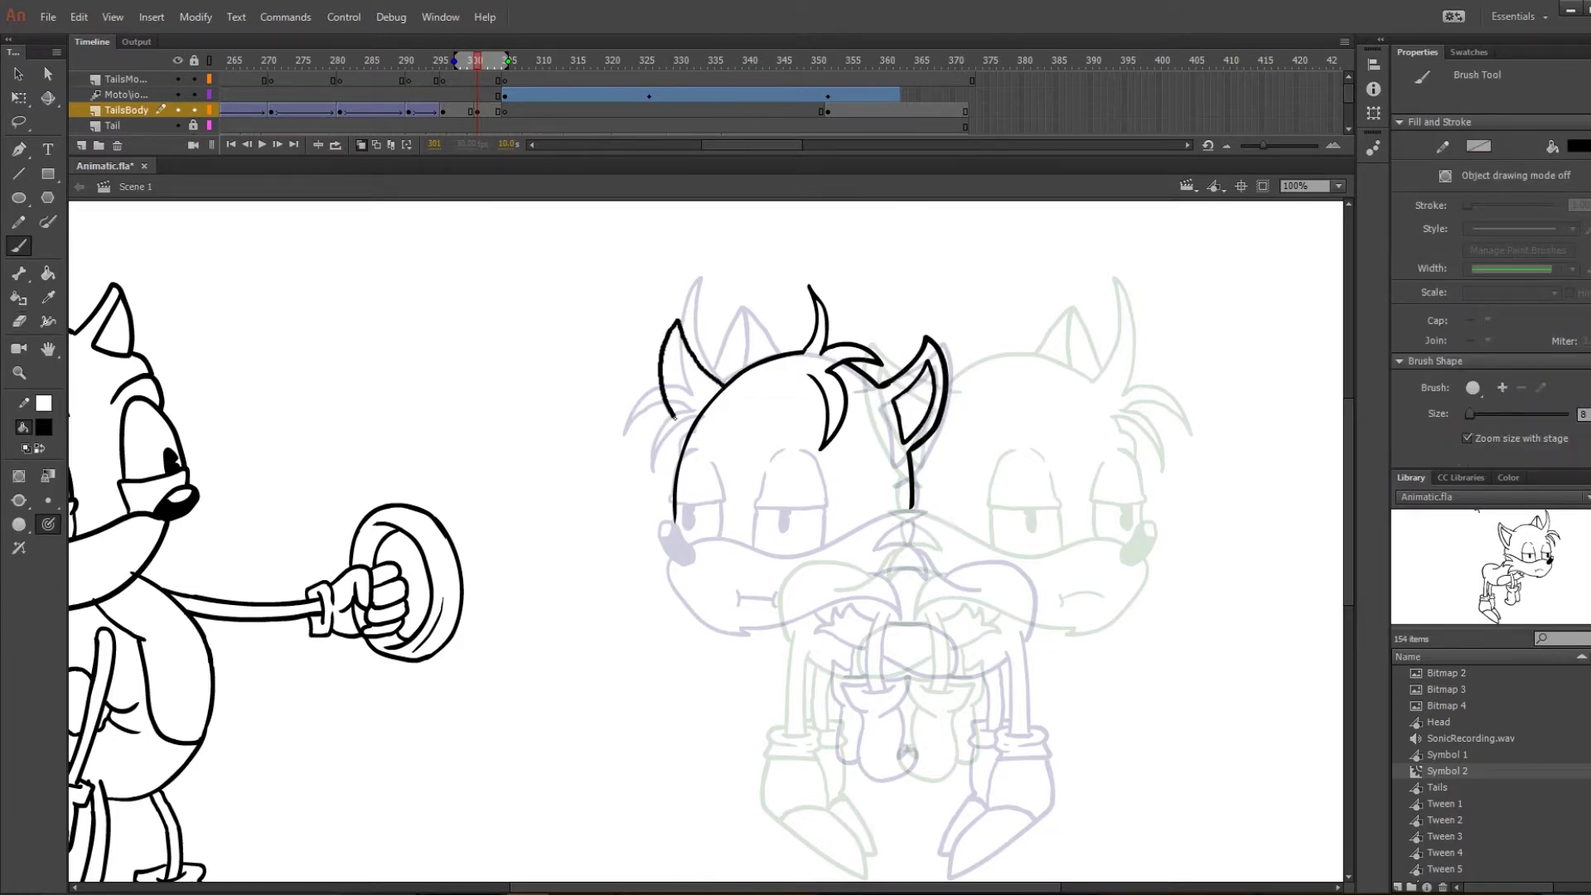
key(ctrl+z)
drag(673, 383, 692, 439)
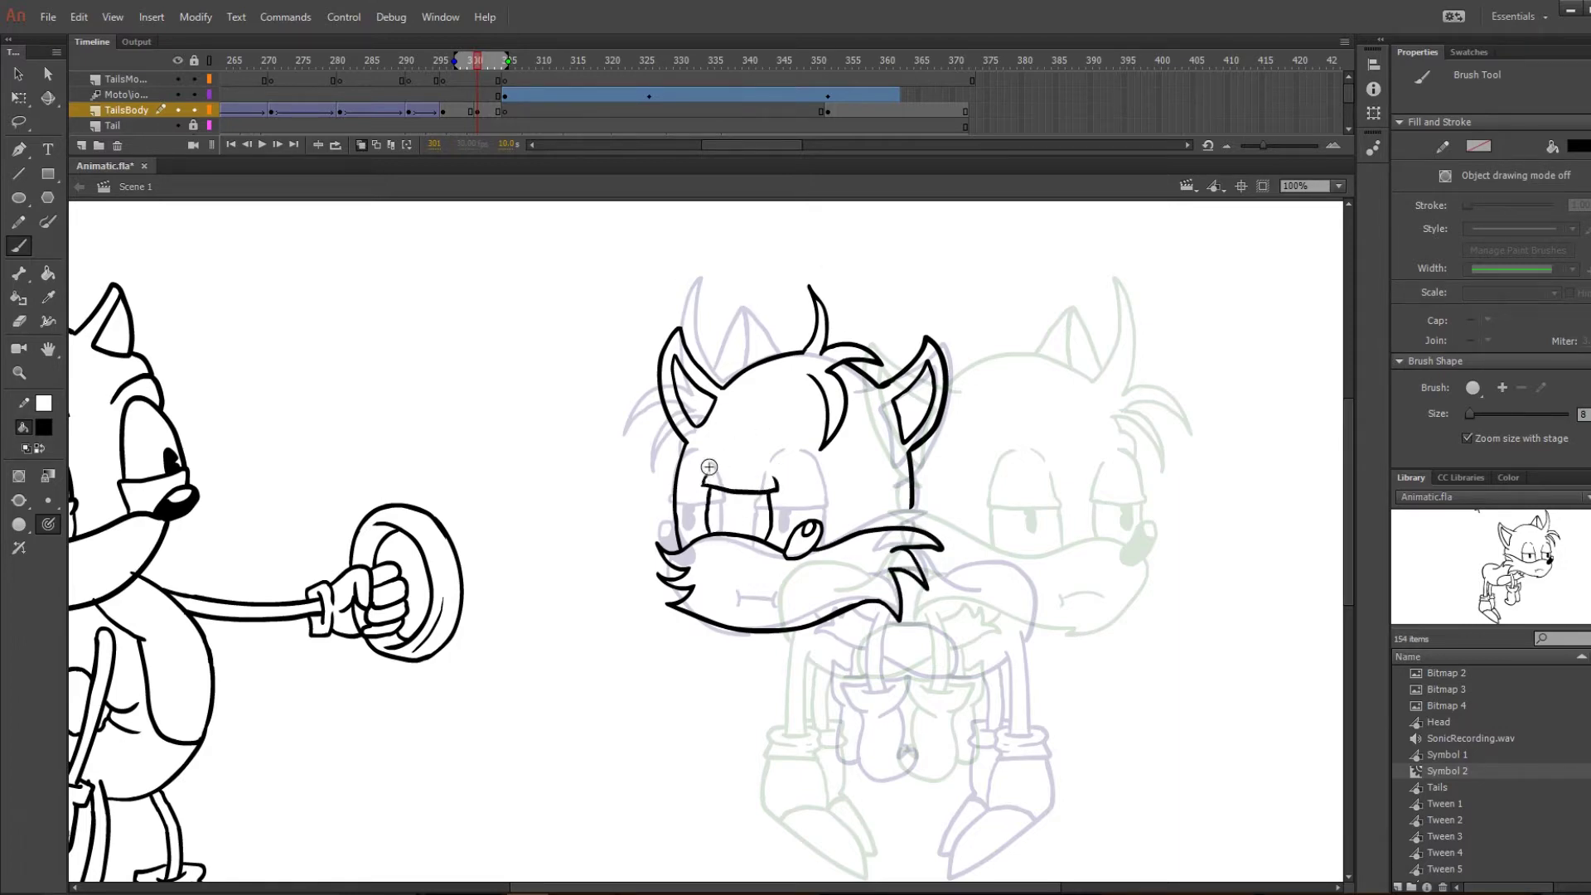
drag(716, 458, 768, 448)
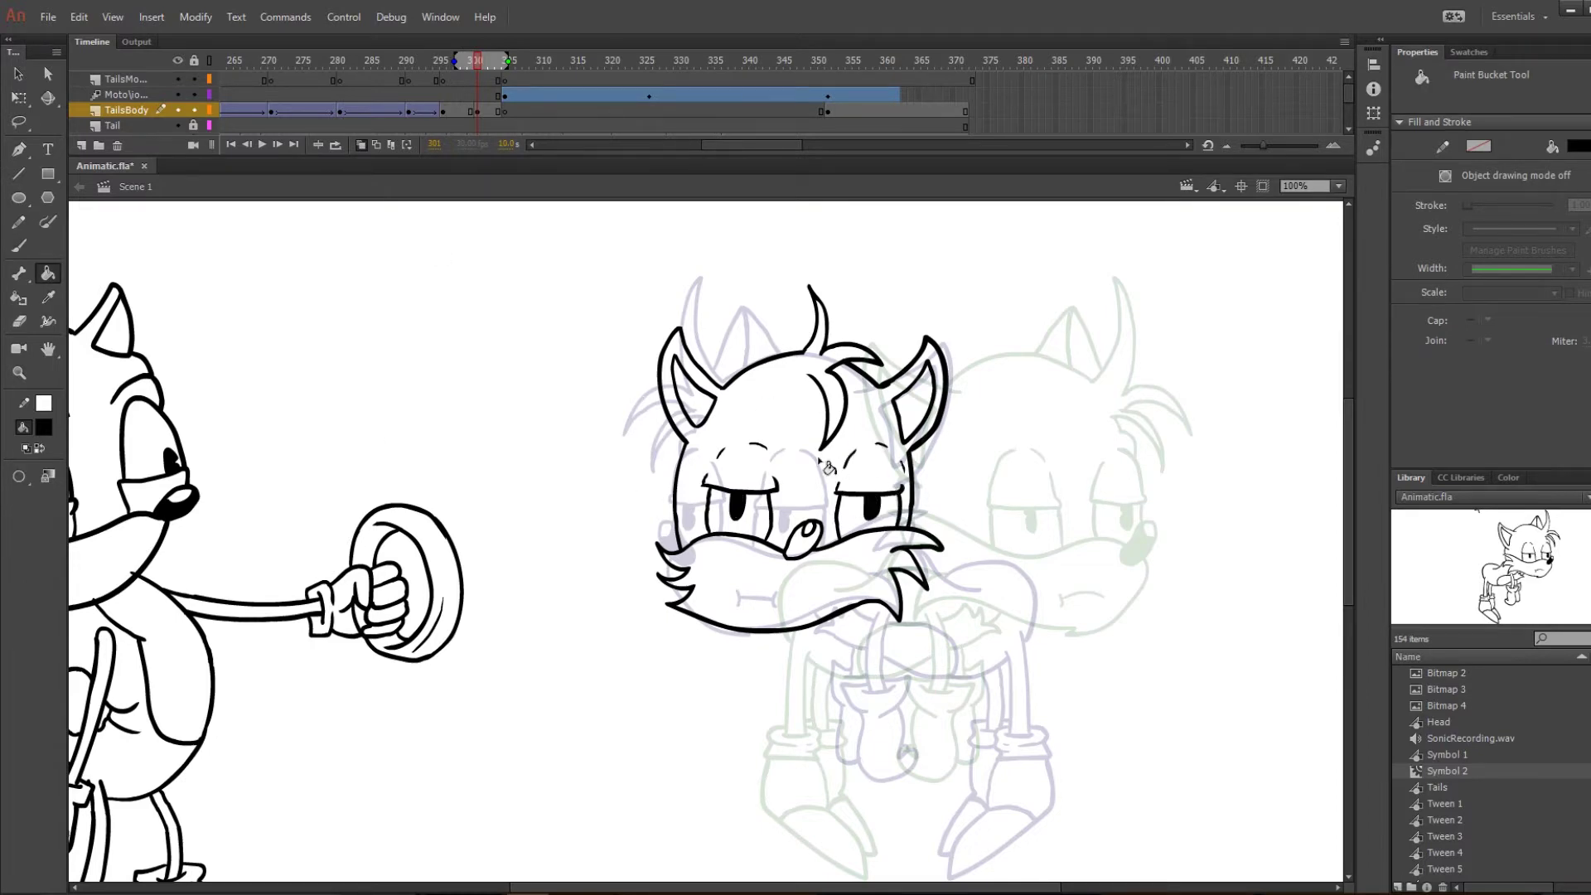
Select the whole head drawing at frame 301 and move it right to sit midway between the two onion-skinned poses.
key(v)
key(ctrl+a)
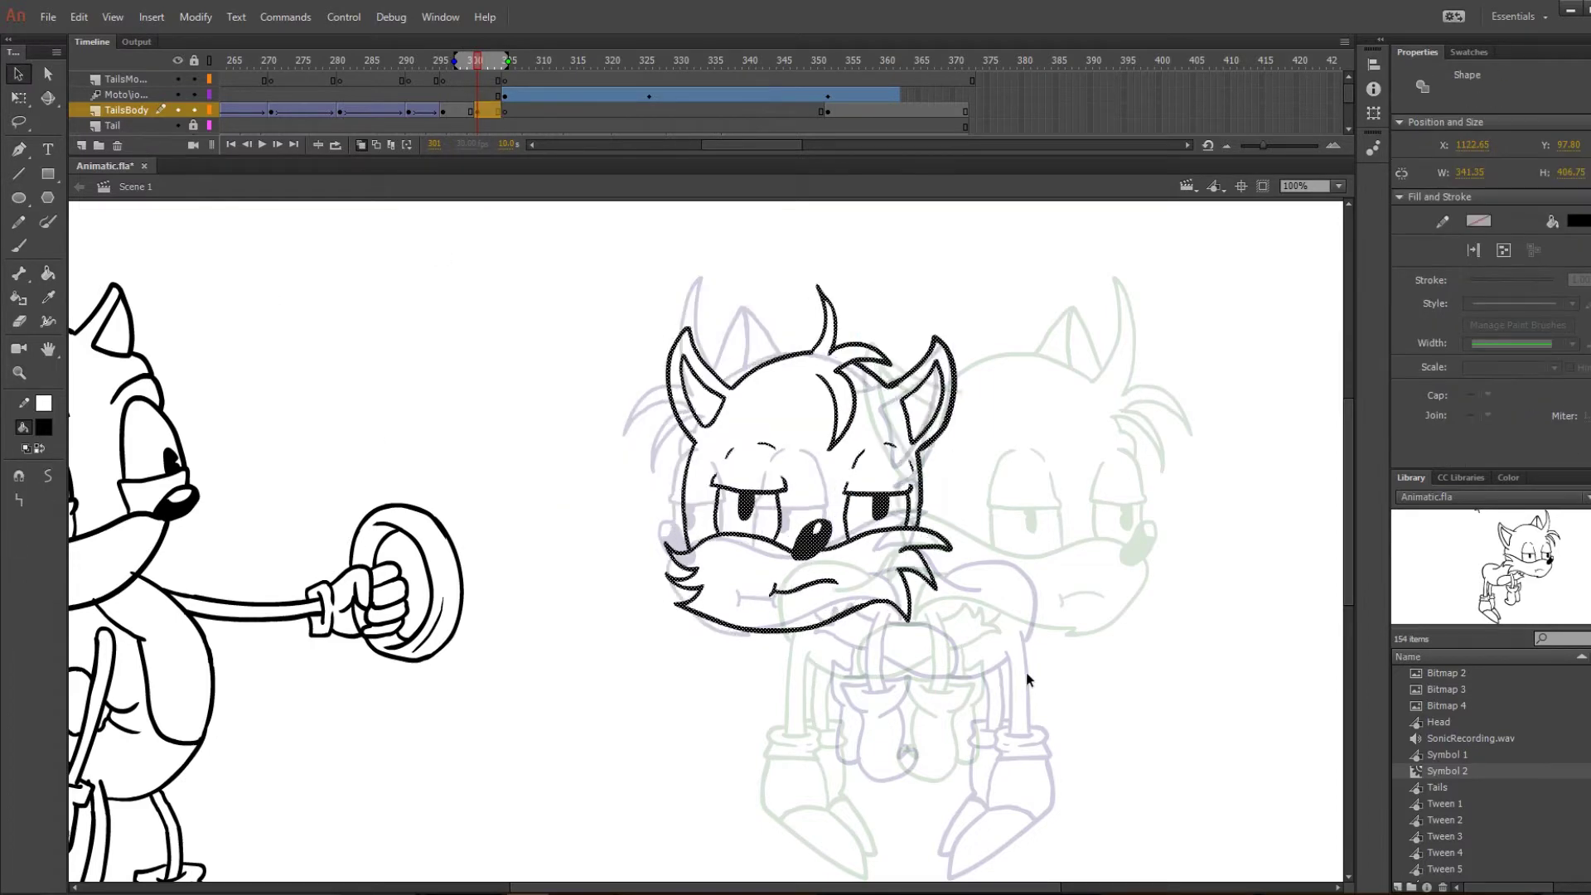
key(shift+Right)
key(shift+Right)
key(shift+Right)
key(shift+Right)
key(shift+Right)
key(shift+Right)
key(shift+Right)
key(shift+Right)
key(shift+Right)
key(shift+Right)
key(shift+Right)
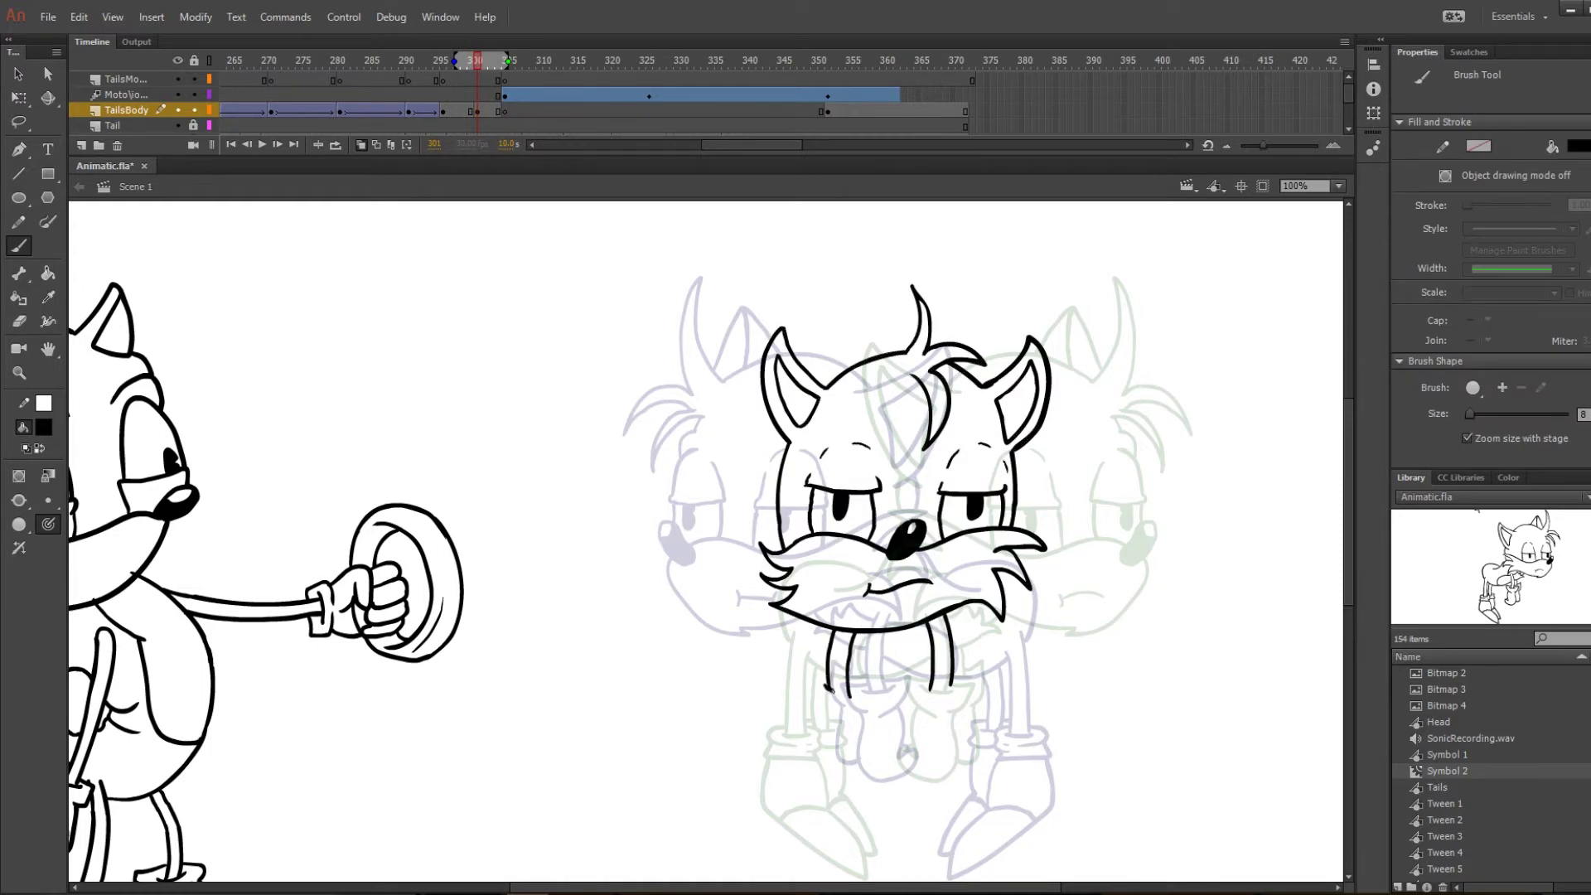
Paint Tails' chest, arms, gloved hands and pointed feet beneath the in-between head at frame 301.
mouse_move(917, 696)
mouse_down()
mouse_move(961, 770)
mouse_move(820, 687)
mouse_move(858, 719)
mouse_up()
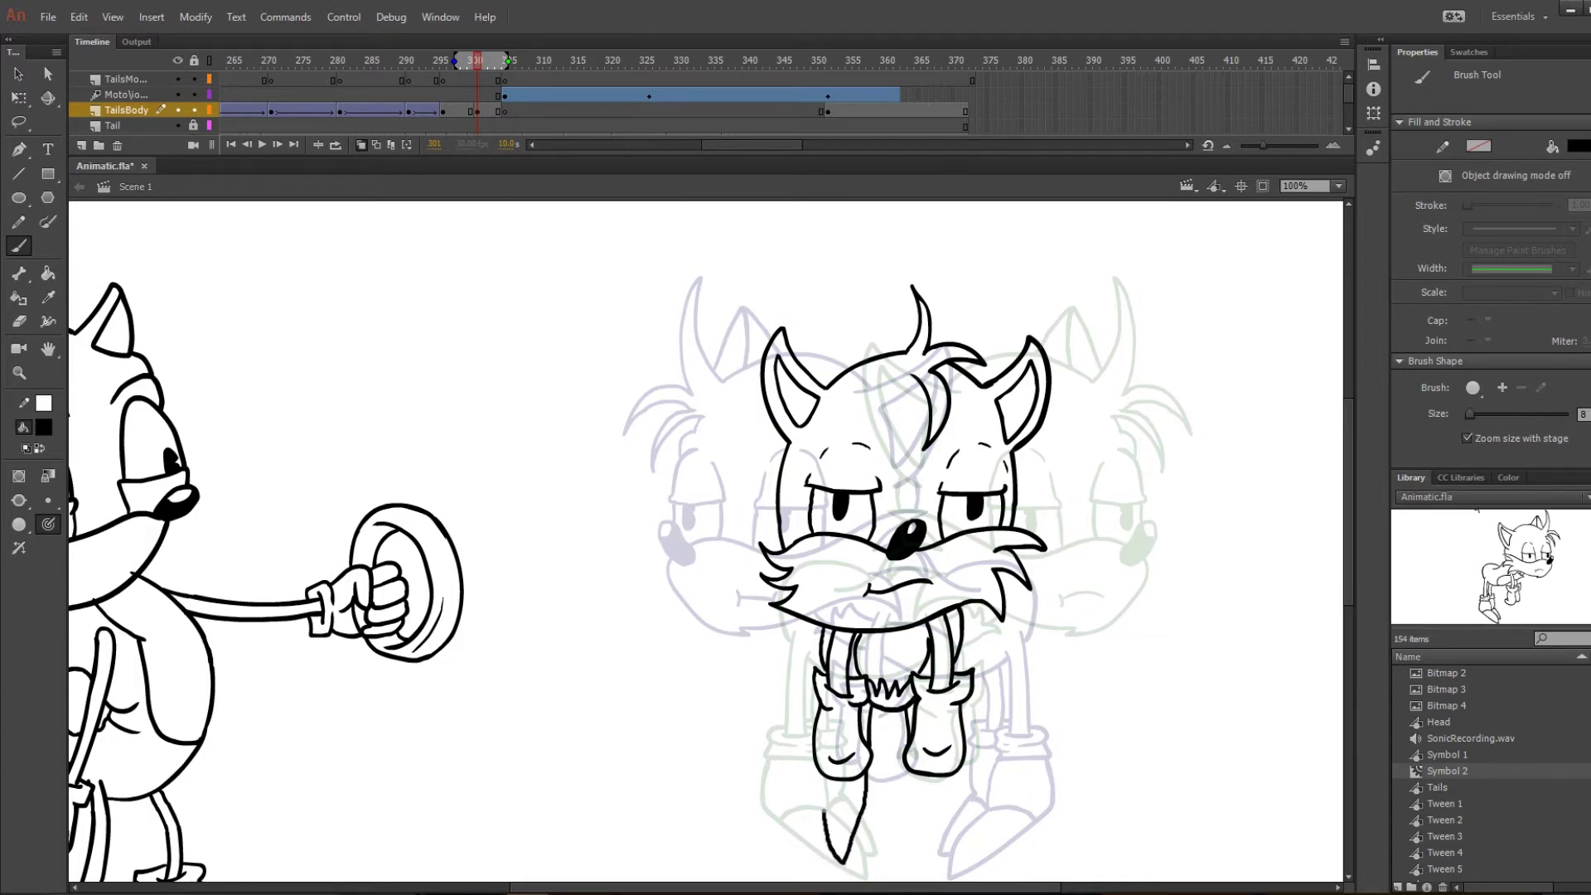
mouse_move(822, 810)
mouse_down()
mouse_move(826, 783)
mouse_move(941, 833)
mouse_up()
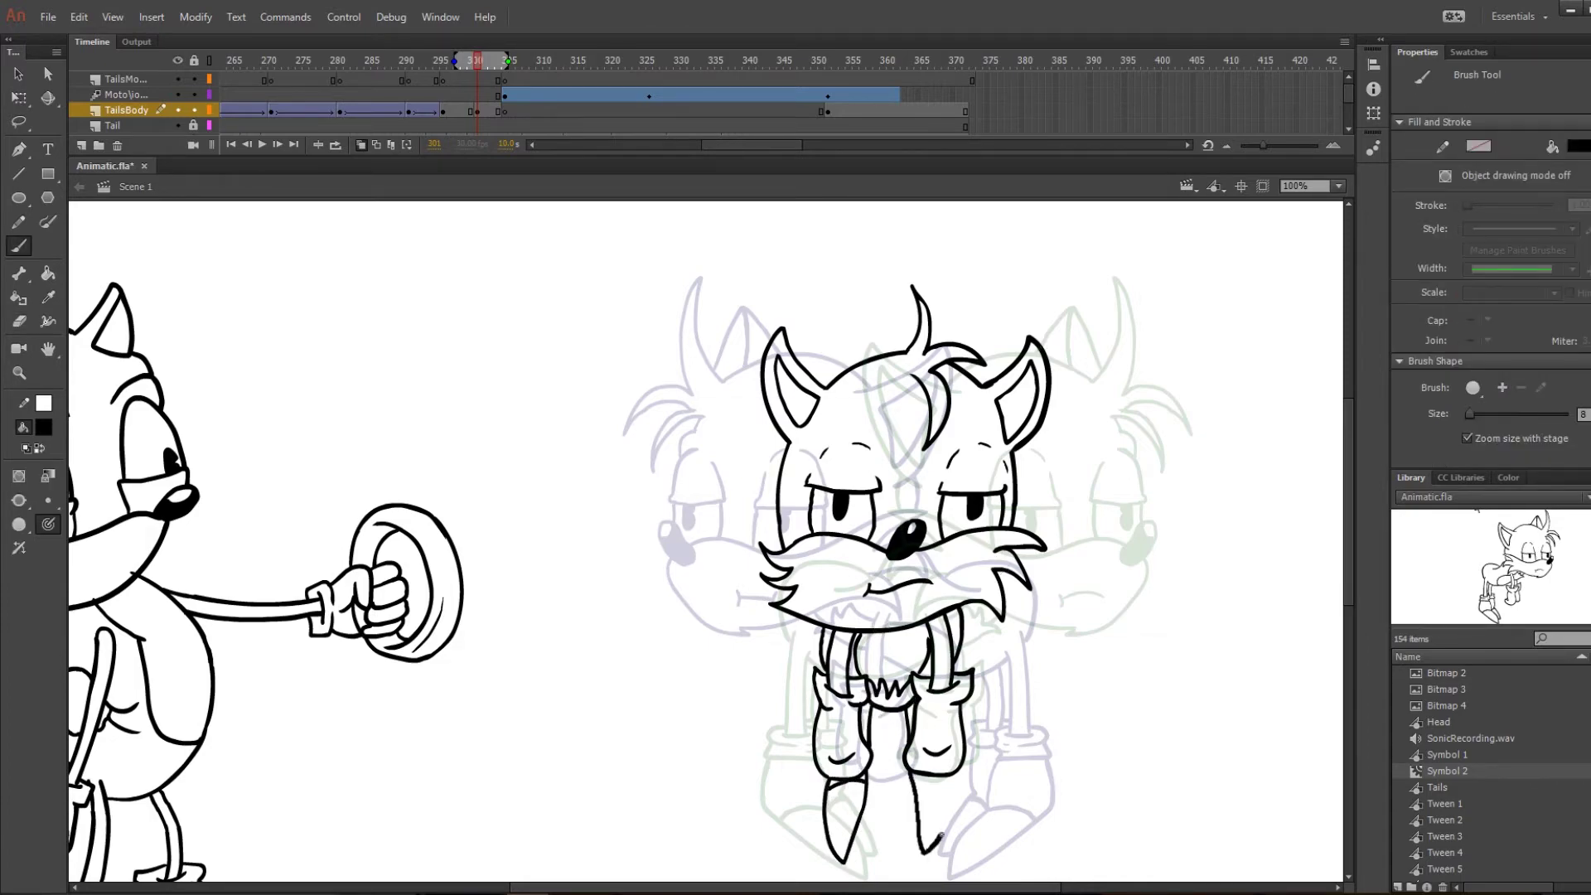
Remove the classic tween at frame 275 on the TailsBody layer and paint a furrowed brow above Tails' half-closed eyes.
drag(419, 53, 1268, 57)
right_click(1268, 110)
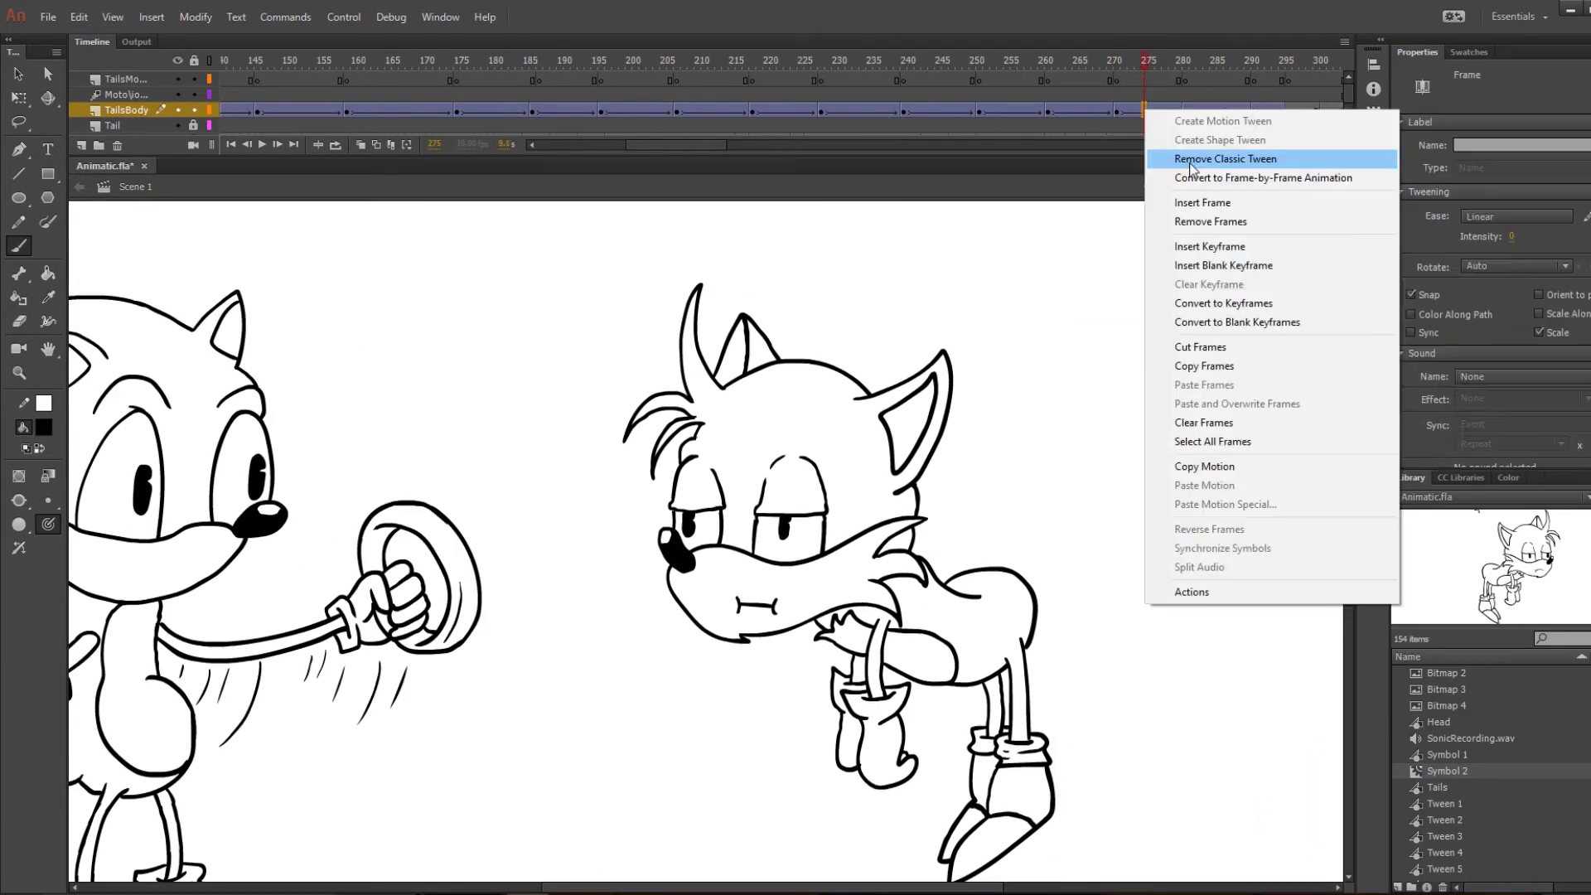
click(1255, 174)
drag(696, 432, 832, 426)
click(1295, 110)
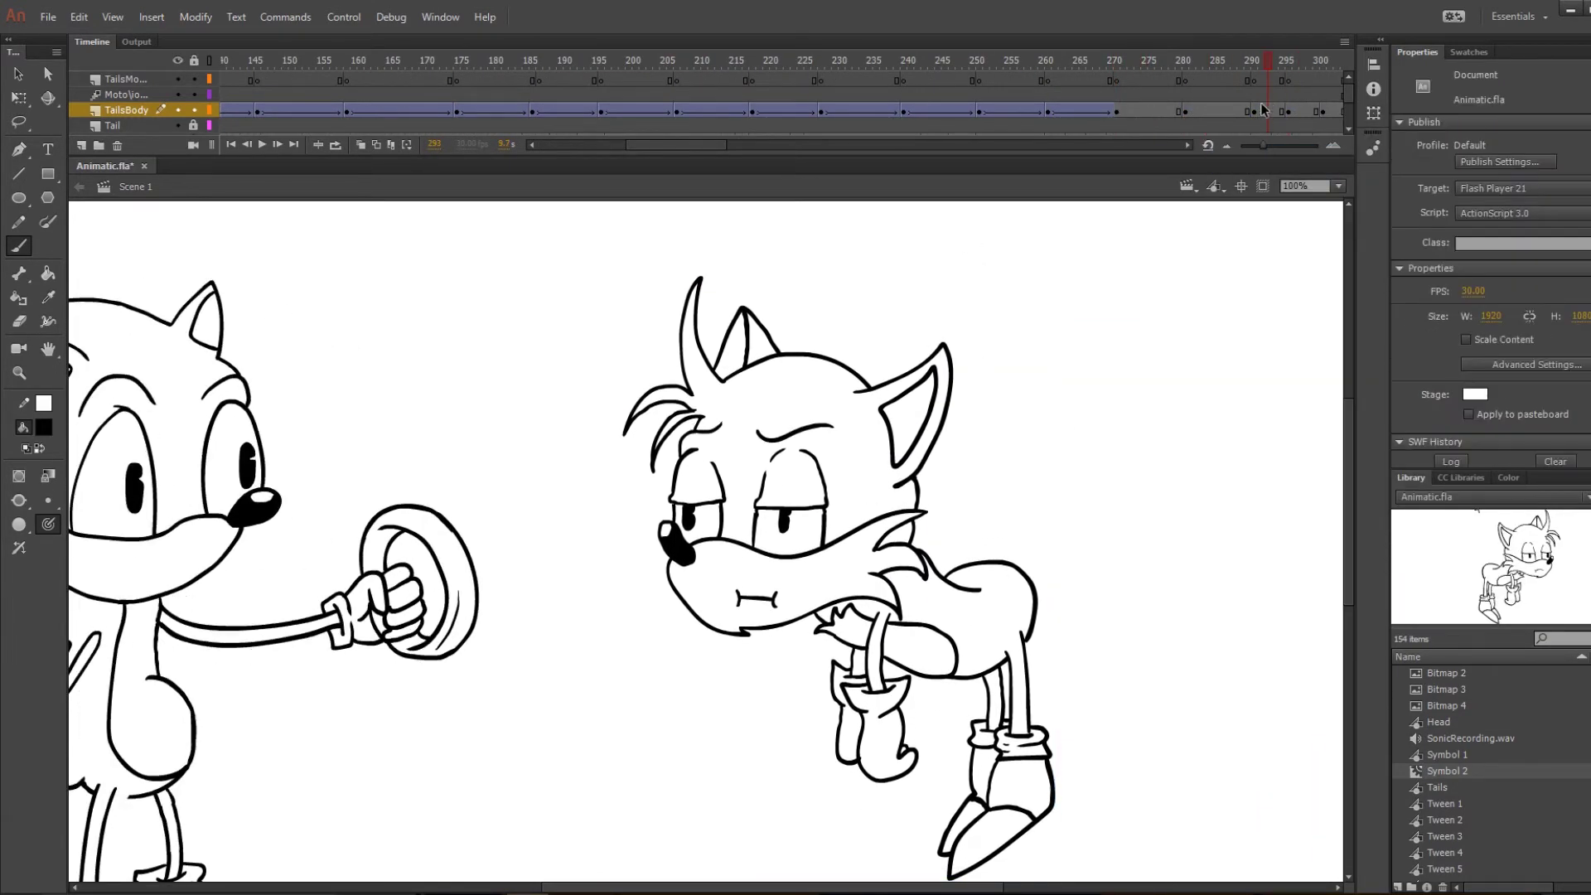
Remove the TailsBody layer's classic tween between frames 260 and 270 and add the furrowed brow to the pose just after frame 270.
click(1186, 146)
drag(1001, 82, 882, 56)
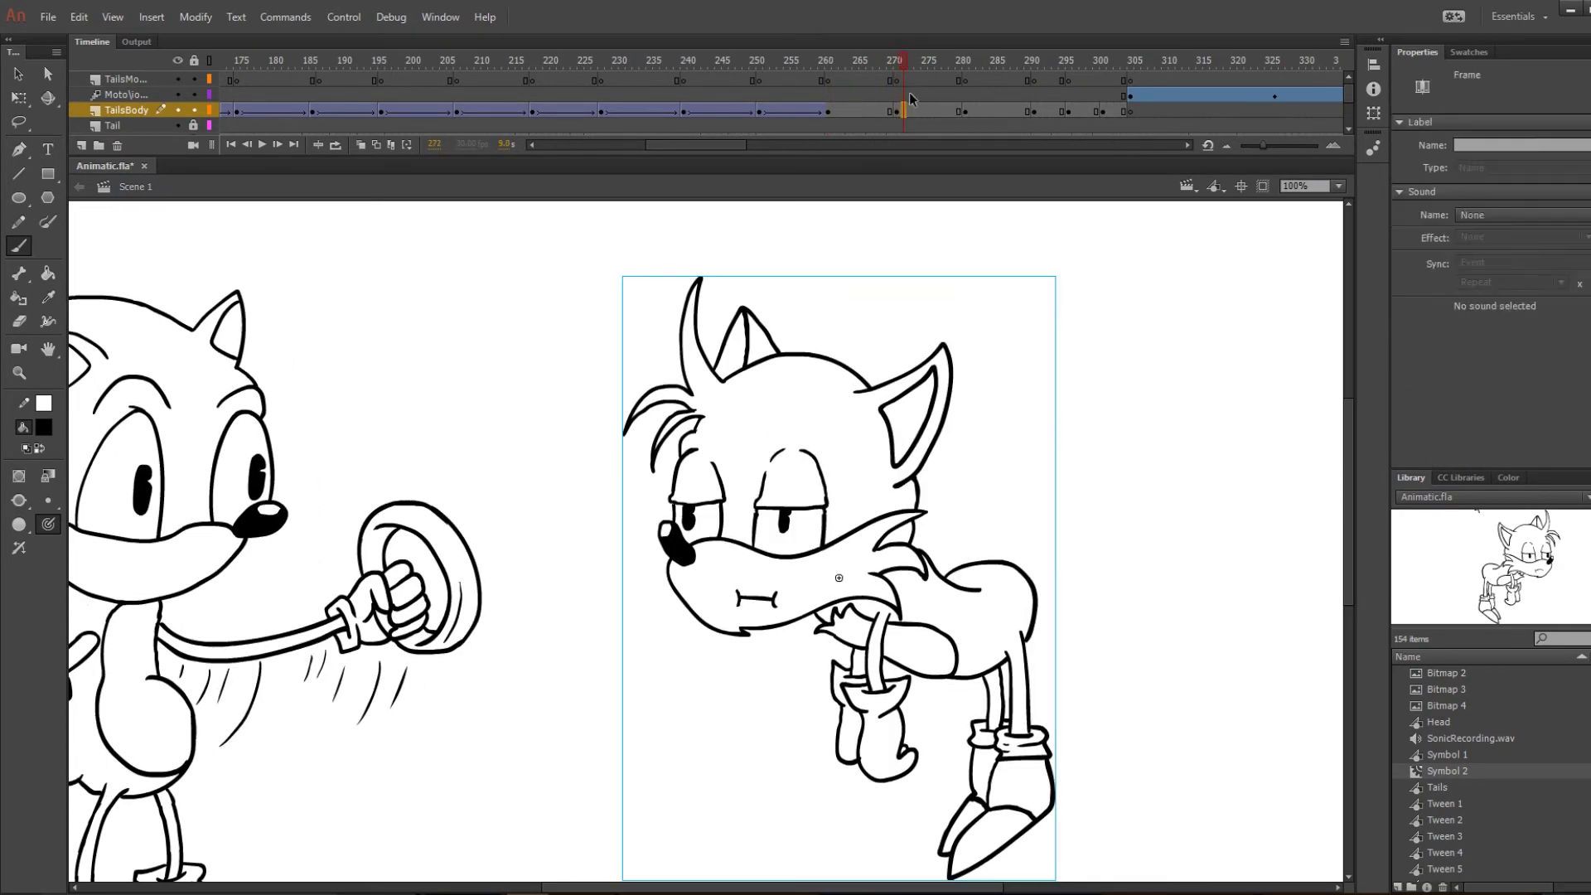
click(971, 110)
click(1111, 56)
right_click(1047, 110)
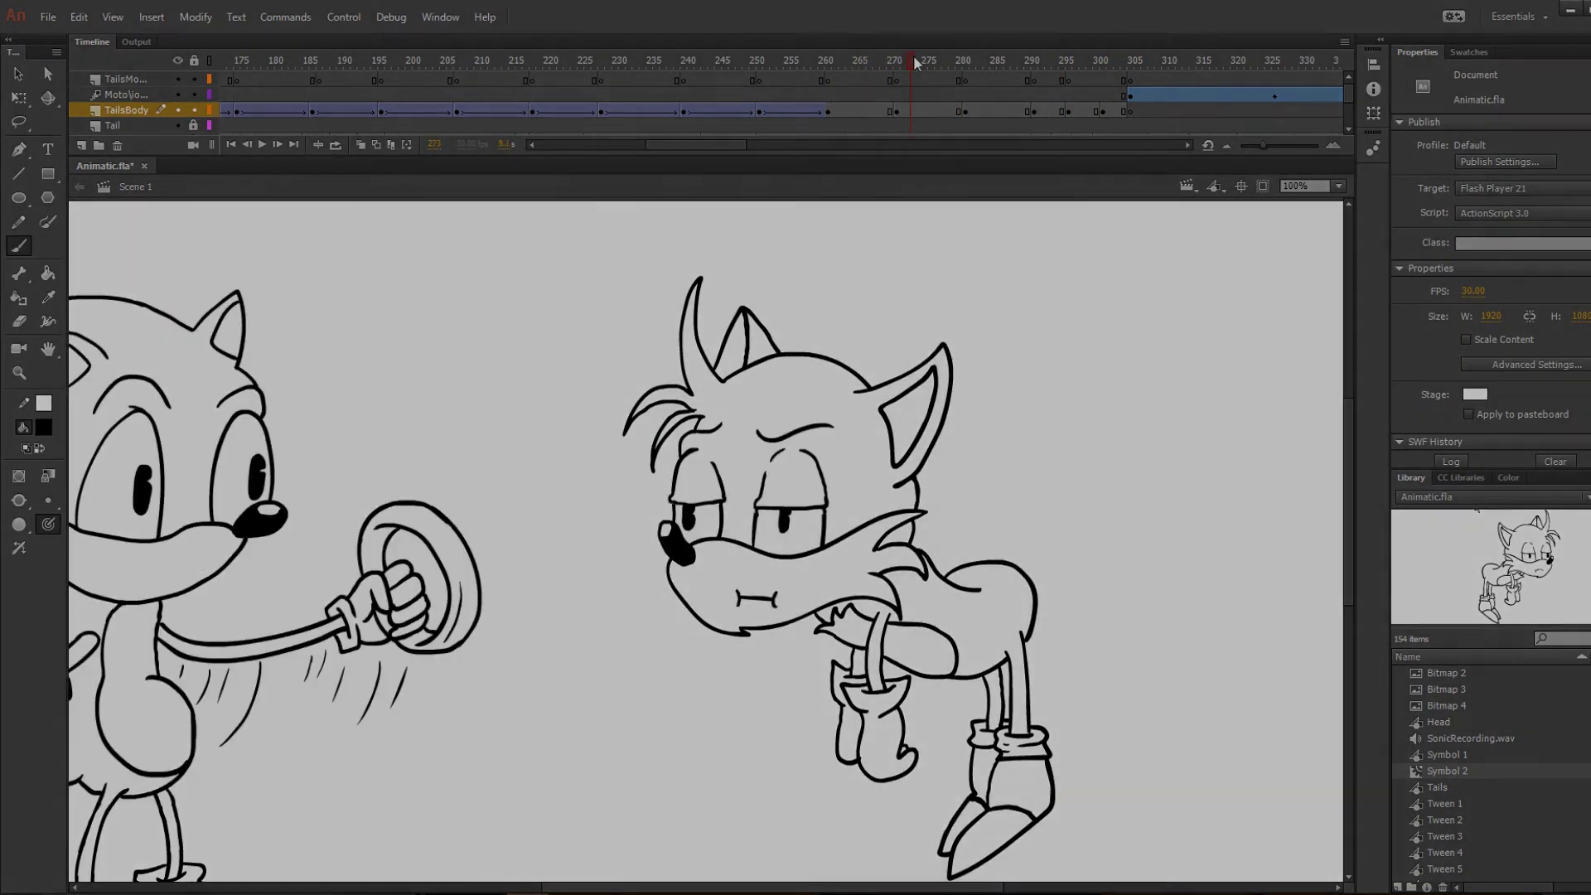